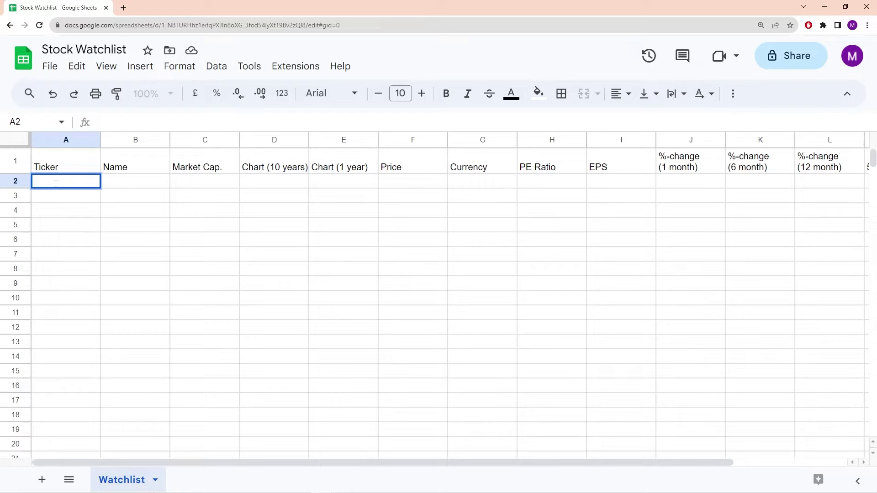
Enter ticker AAPL in A2 and =GOOGLEFINANCE(A2, "name") in B2 to show Apple Inc
{"action": "type", "text": "AAPL"}
{"action": "left_click", "coordinate": [130, 181]}
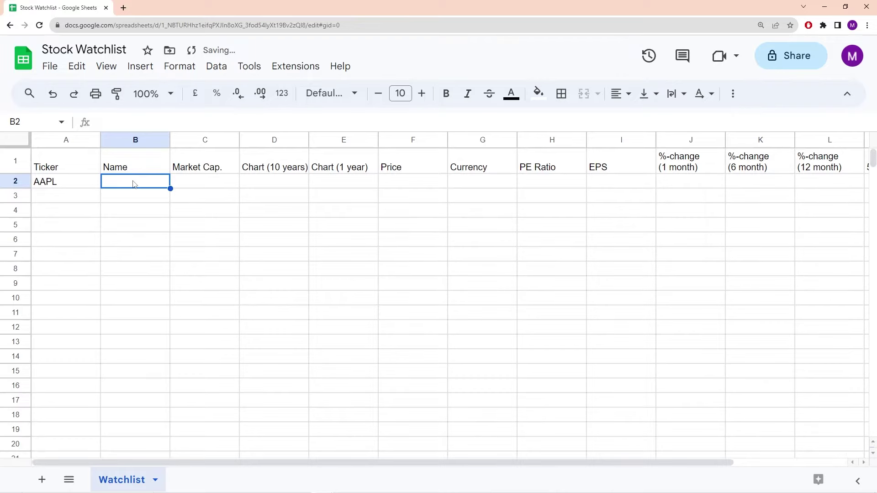
{"action": "double_click", "coordinate": [133, 181]}
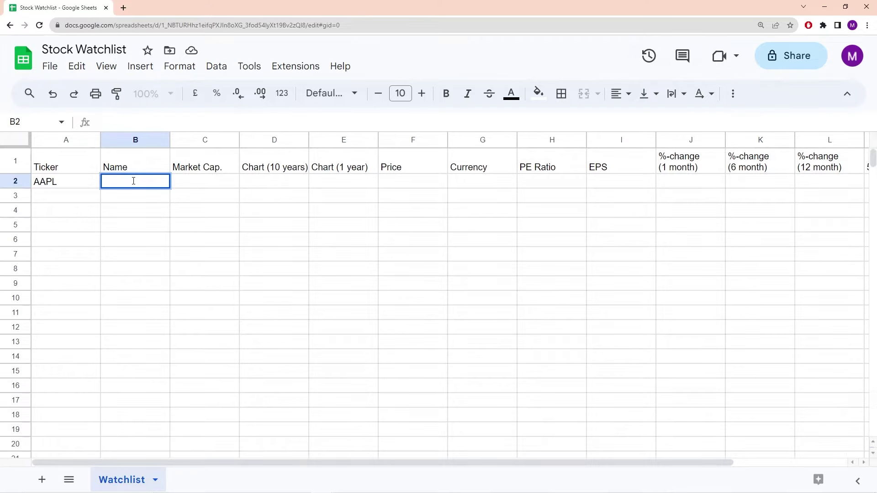
{"action": "type", "text": "=goog"}
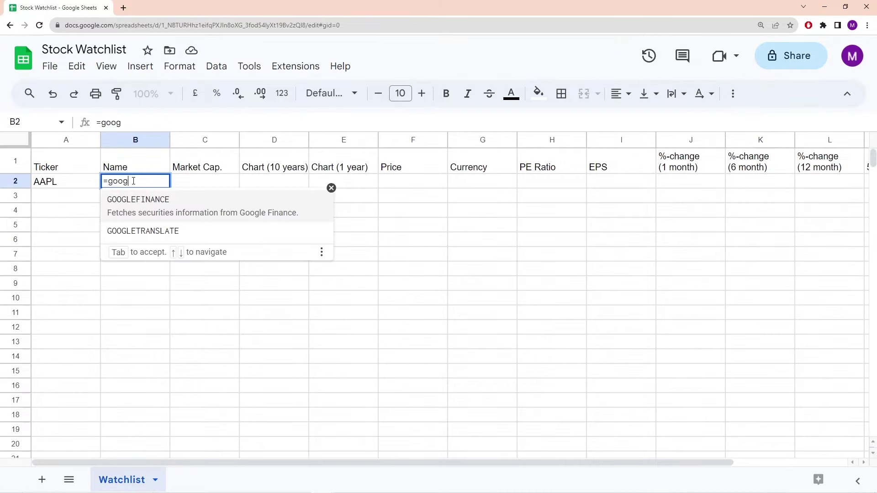
{"action": "key", "text": "Tab"}
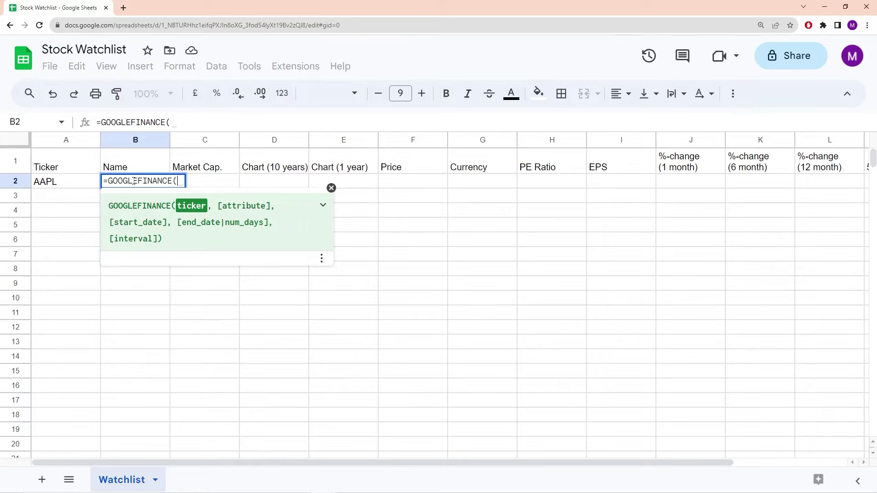
{"action": "left_click", "coordinate": [78, 184]}
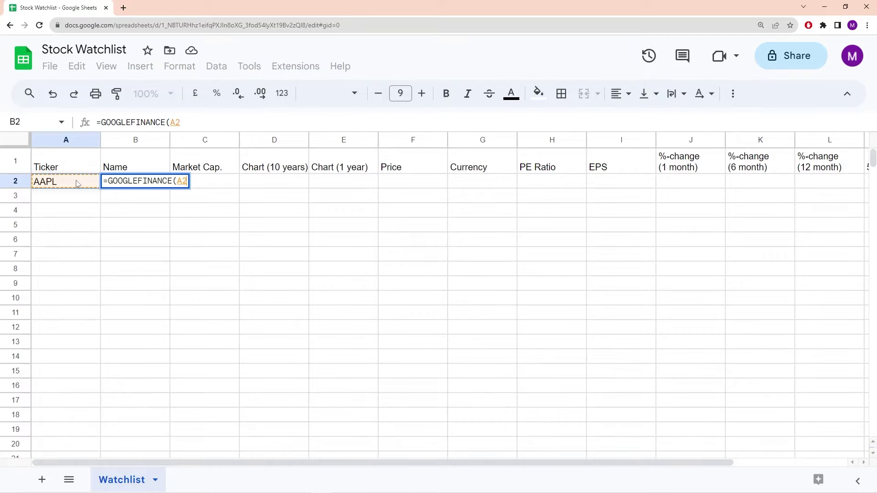
{"action": "type", "text": ", "}
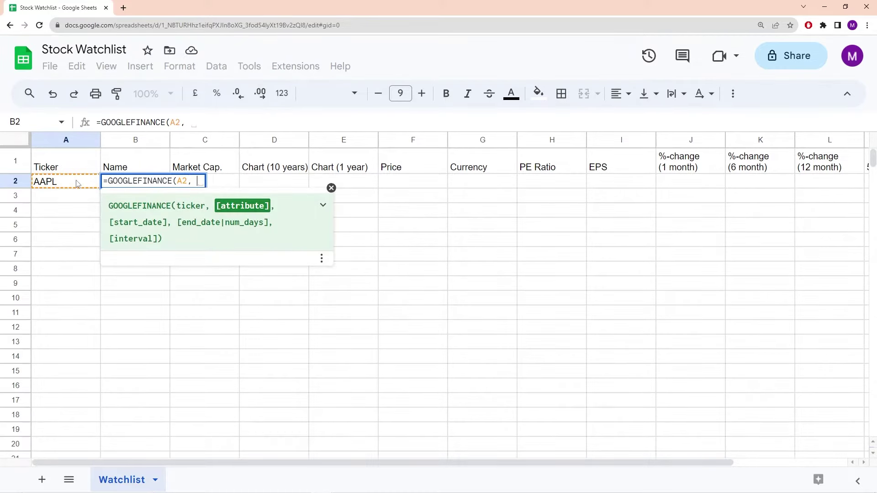
{"action": "type", "text": "\"\""}
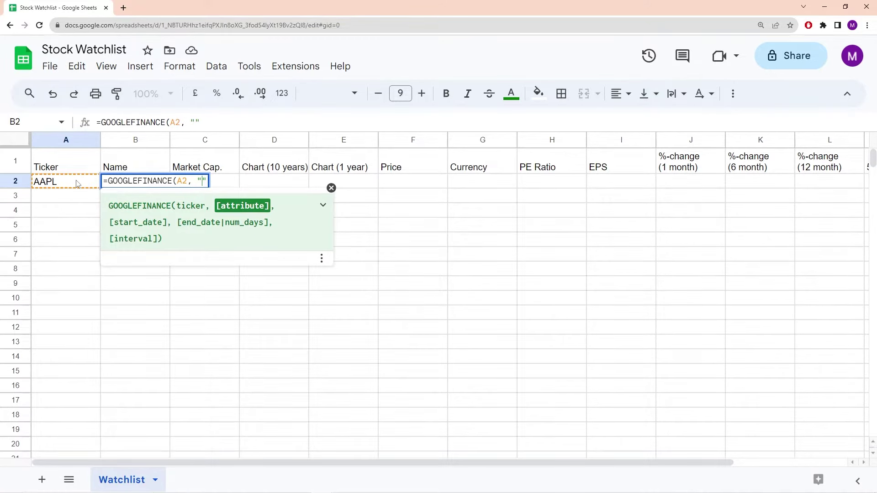
{"action": "type", "text": "name"}
{"action": "type", "text": ")"}
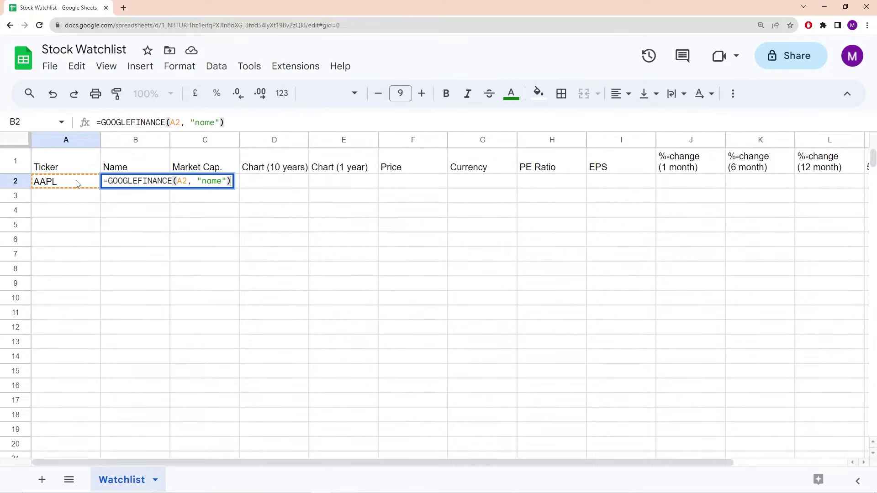
{"action": "key", "text": "Return"}
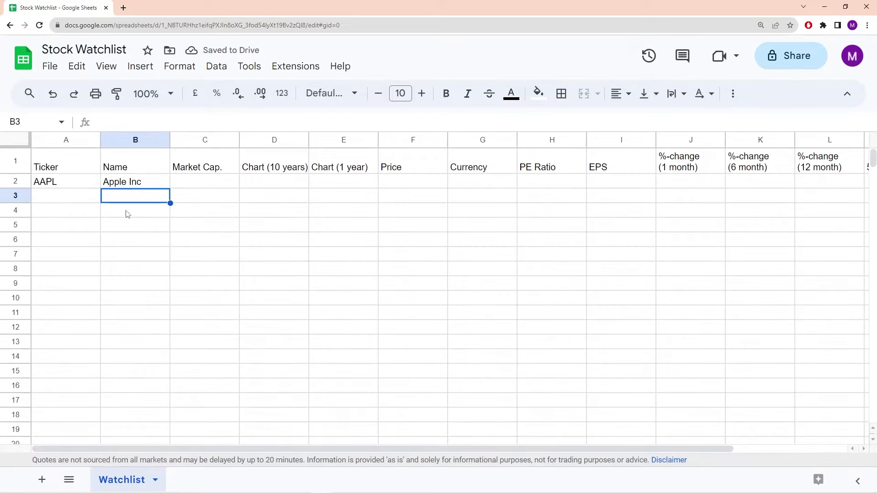
Check the A2 ticker and B2 formula, then select the Market Cap. cell C2
{"action": "left_click", "coordinate": [67, 185]}
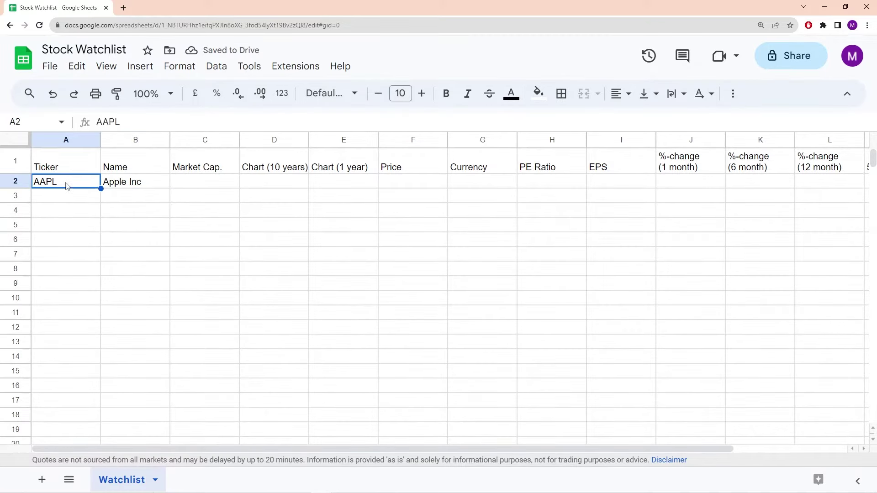
{"action": "left_click", "coordinate": [134, 187]}
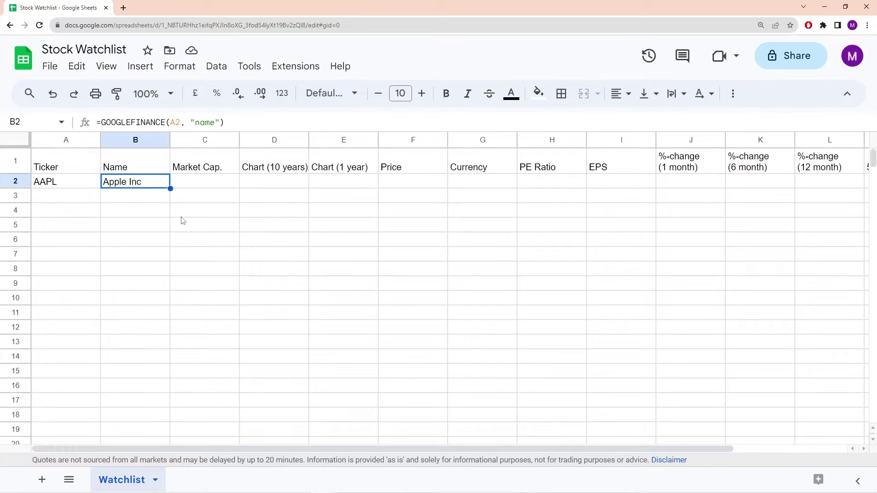
{"action": "left_click", "coordinate": [197, 186]}
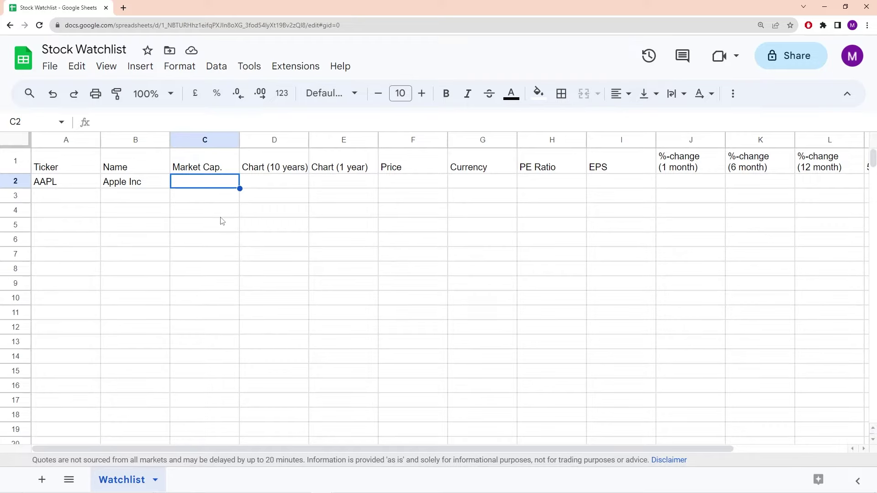
{"action": "type", "text": "="}
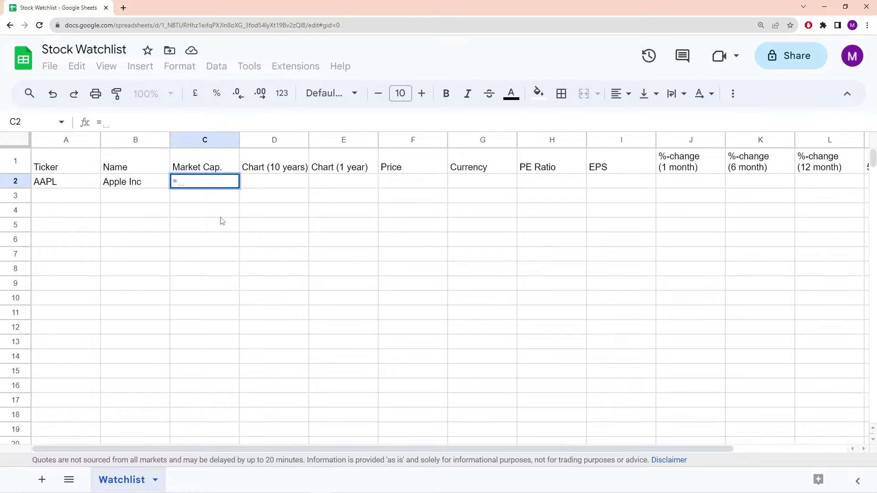
{"action": "type", "text": "goo"}
{"action": "key", "text": "Tab"}
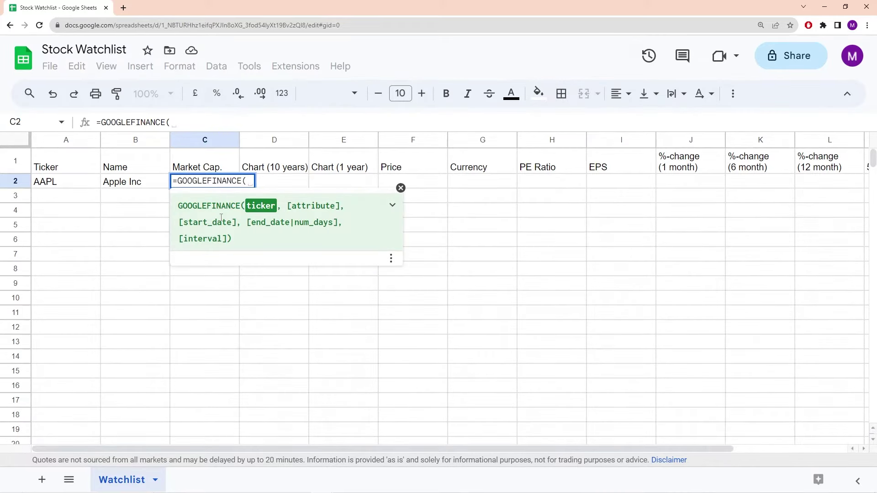
{"action": "left_click", "coordinate": [41, 187]}
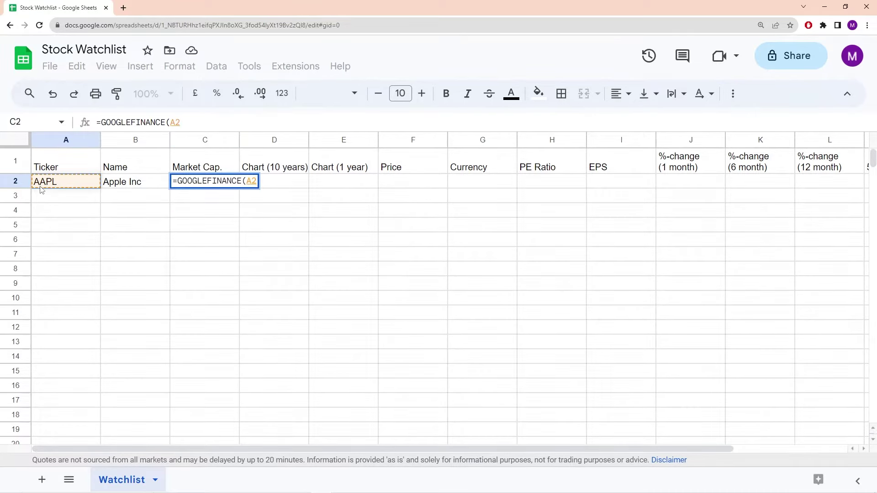
{"action": "type", "text": ", \"\""}
{"action": "type", "text": "marketcap"}
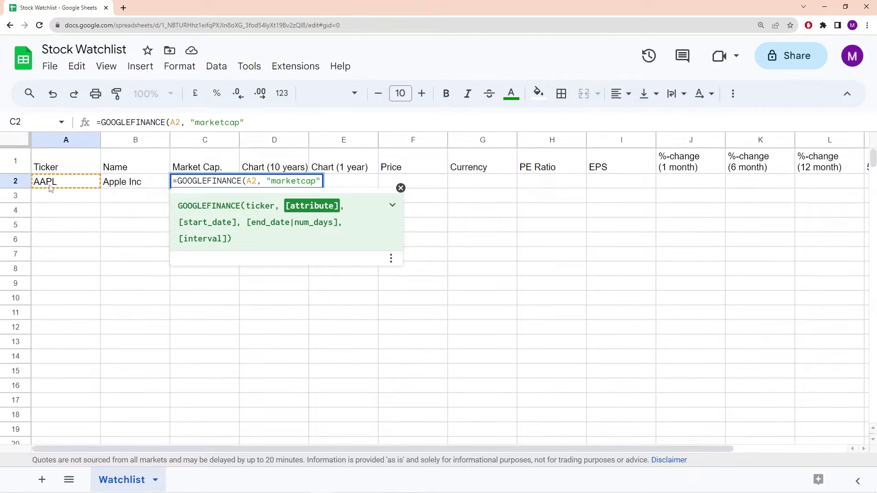
{"action": "left_click_drag", "start_coordinate": [271, 182], "coordinate": [325, 183]}
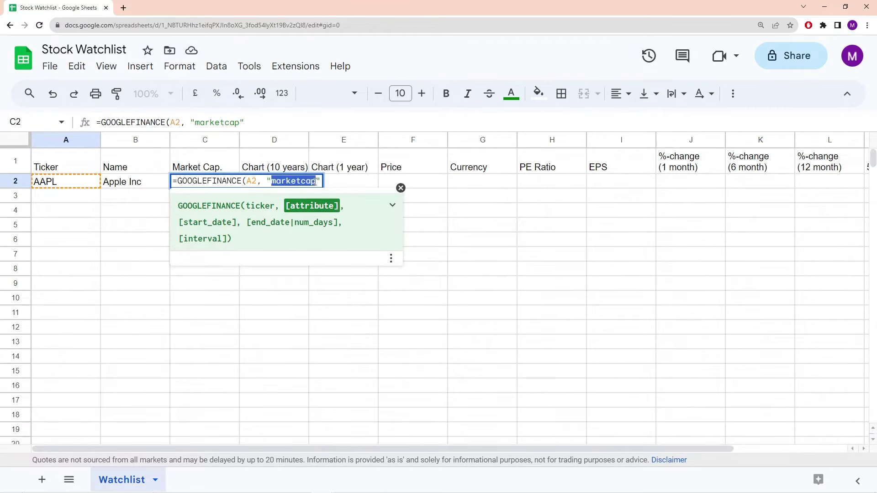
{"action": "left_click", "coordinate": [321, 182]}
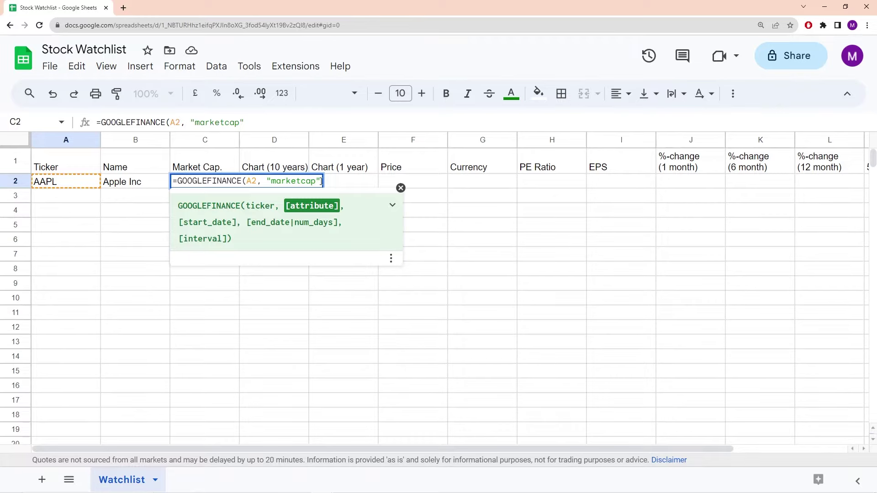
{"action": "left_click_drag", "start_coordinate": [321, 182], "coordinate": [267, 181]}
{"action": "left_click", "coordinate": [323, 183]}
{"action": "key", "text": "Return"}
{"action": "left_click", "coordinate": [217, 185]}
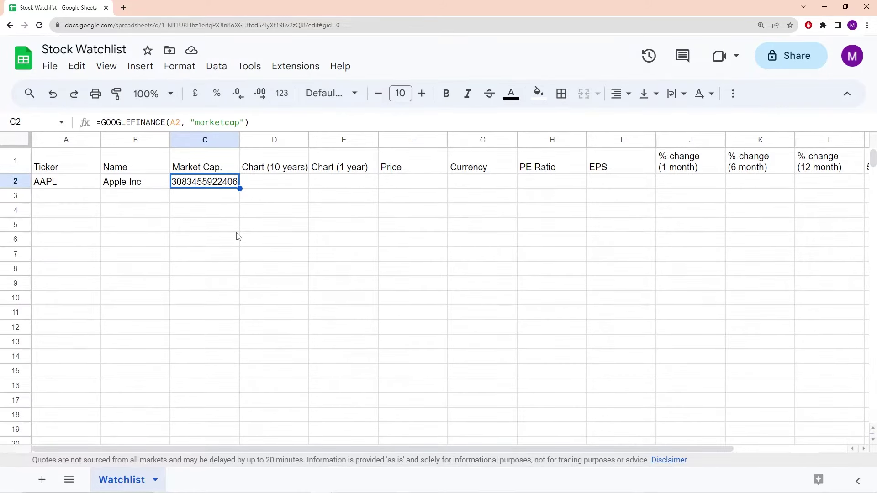
Apply the custom number format #,##0,," B" to C2 so it reads 3,083 B
{"action": "left_click", "coordinate": [178, 71]}
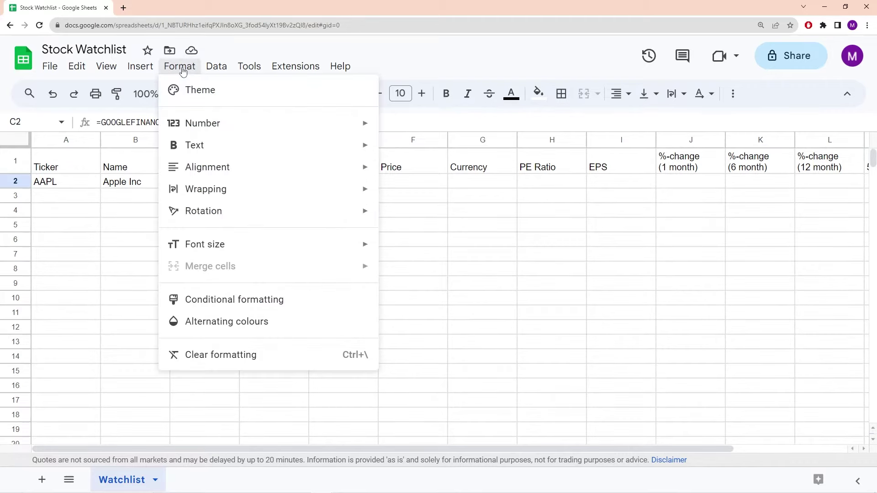
{"action": "mouse_move", "coordinate": [218, 128]}
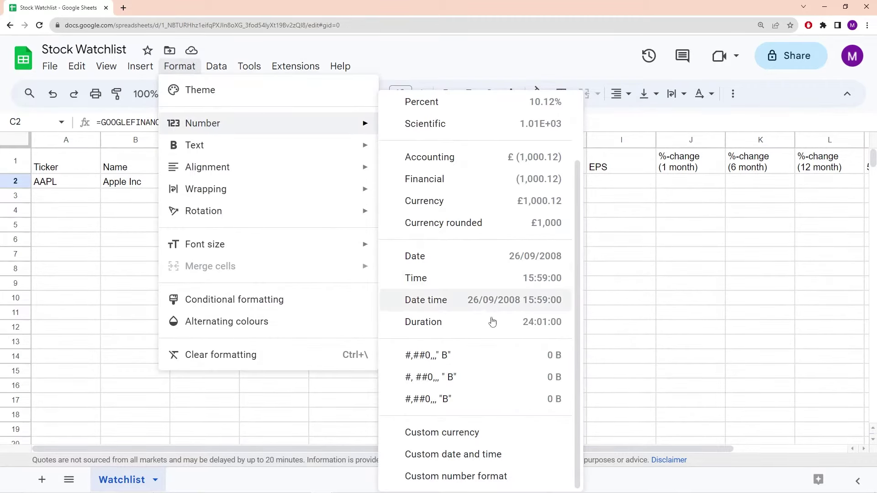
{"action": "left_click", "coordinate": [498, 476]}
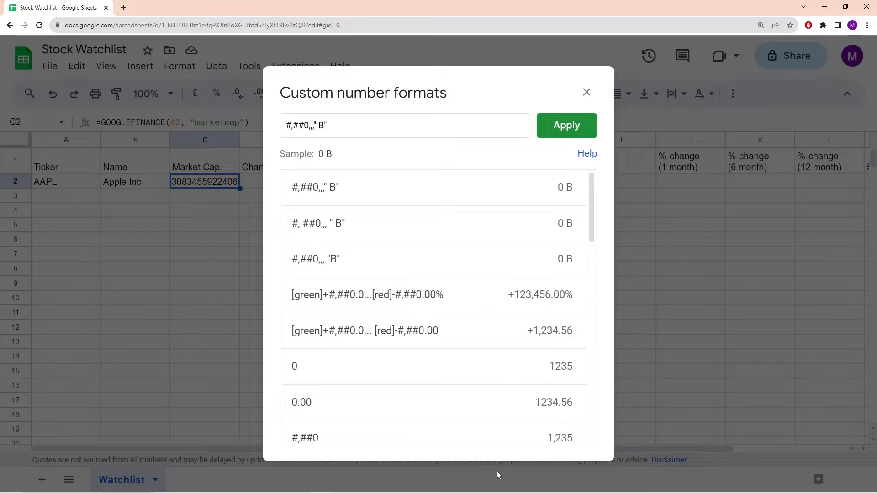
{"action": "left_click_drag", "start_coordinate": [358, 125], "coordinate": [270, 128]}
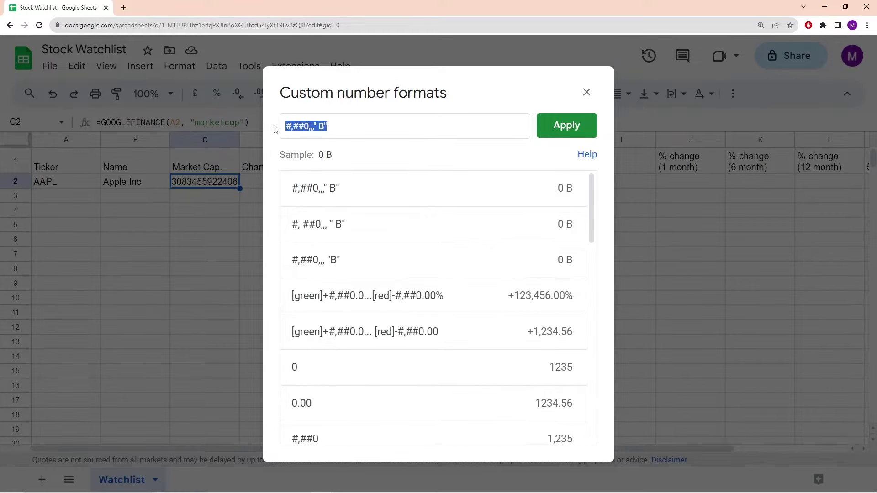
{"action": "key", "text": "BackSpace"}
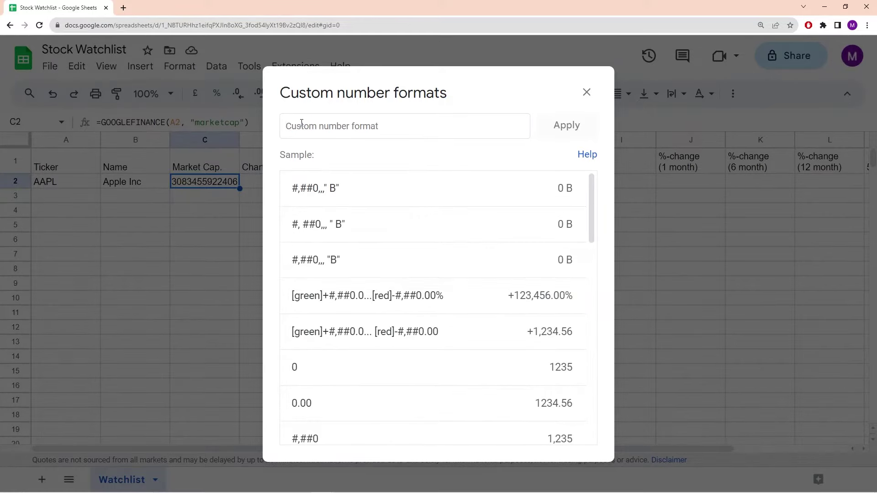
{"action": "type", "text": "#"}
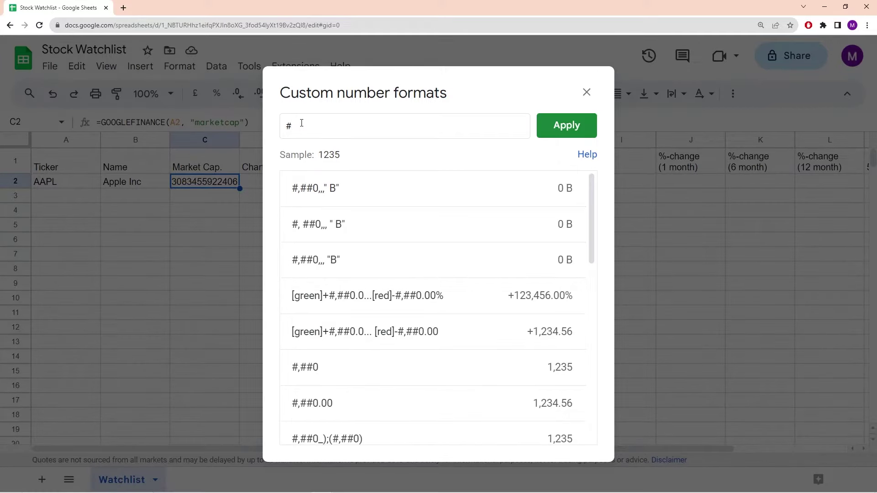
{"action": "type", "text": ",##"}
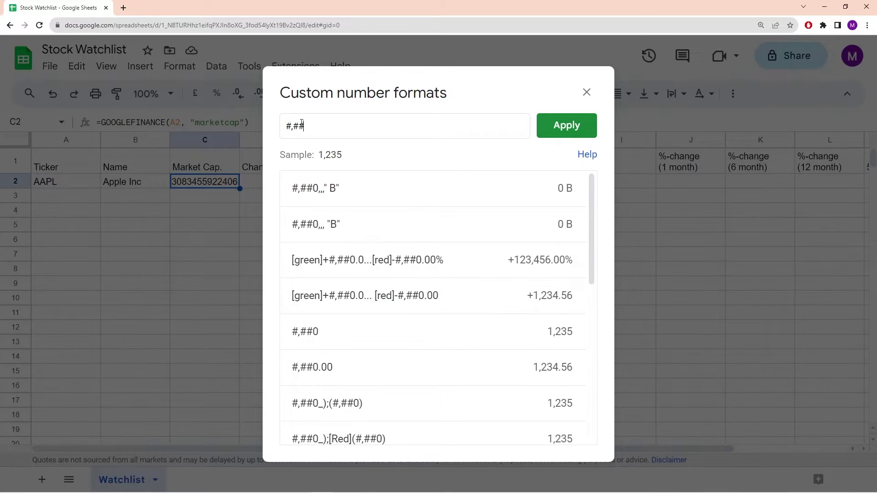
{"action": "type", "text": "0,,\""}
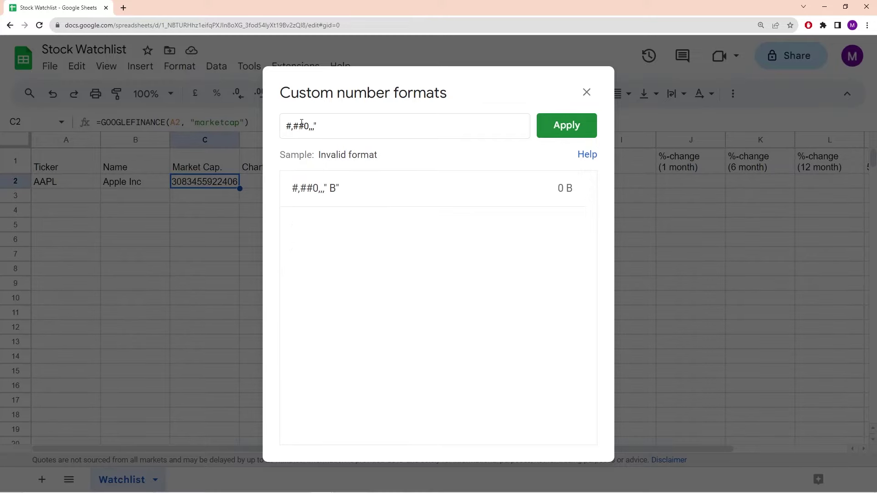
{"action": "type", "text": "\" B"}
{"action": "left_click_drag", "start_coordinate": [327, 127], "coordinate": [313, 126]}
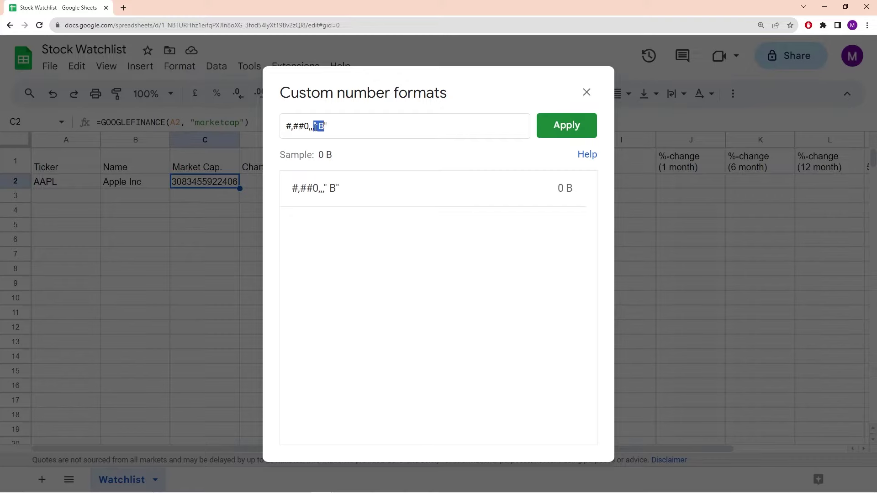
{"action": "left_click", "coordinate": [322, 127]}
{"action": "double_click", "coordinate": [322, 128]}
{"action": "left_click", "coordinate": [458, 127]}
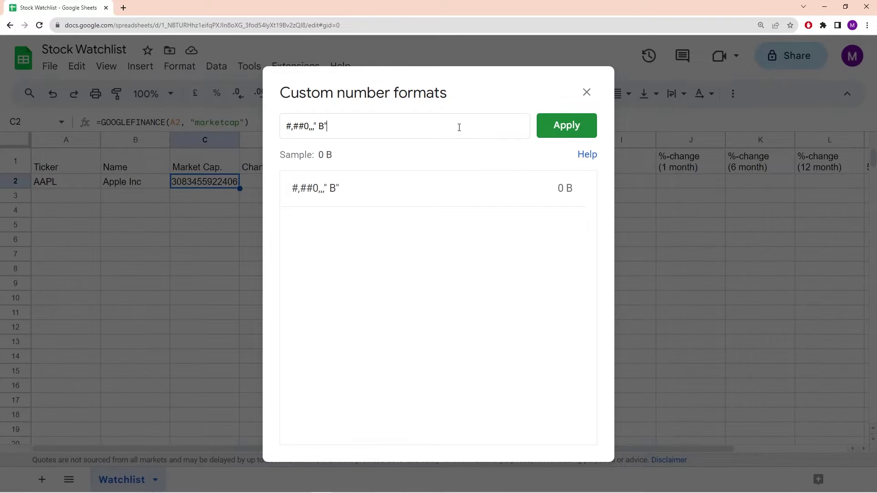
{"action": "left_click", "coordinate": [588, 135]}
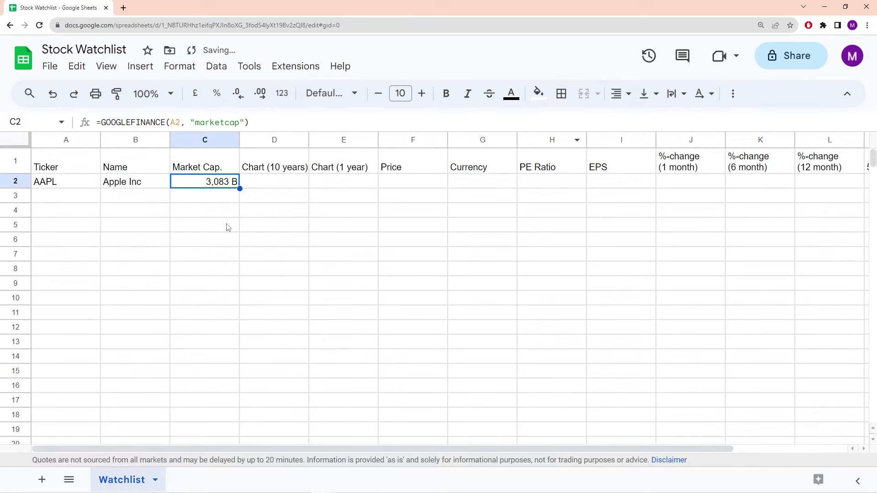
{"action": "left_click", "coordinate": [200, 198]}
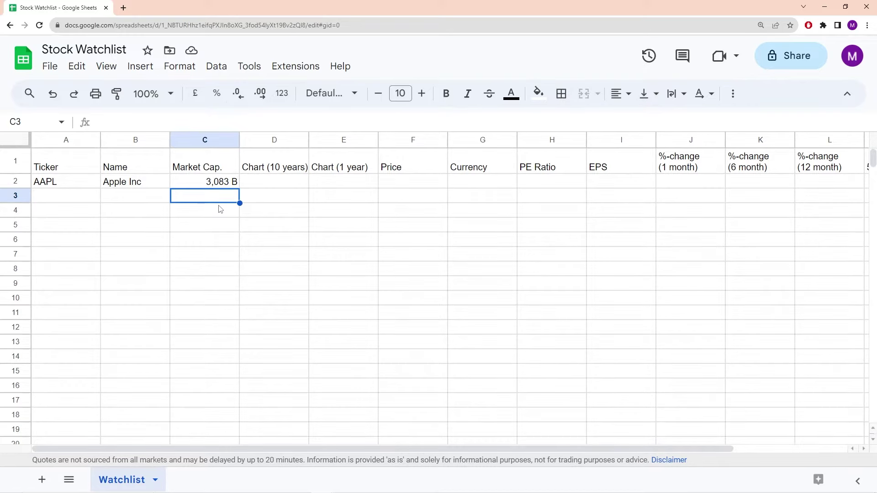
Select D2, then the empty cell D5 below the Chart (10 years) heading
{"action": "left_click", "coordinate": [271, 184]}
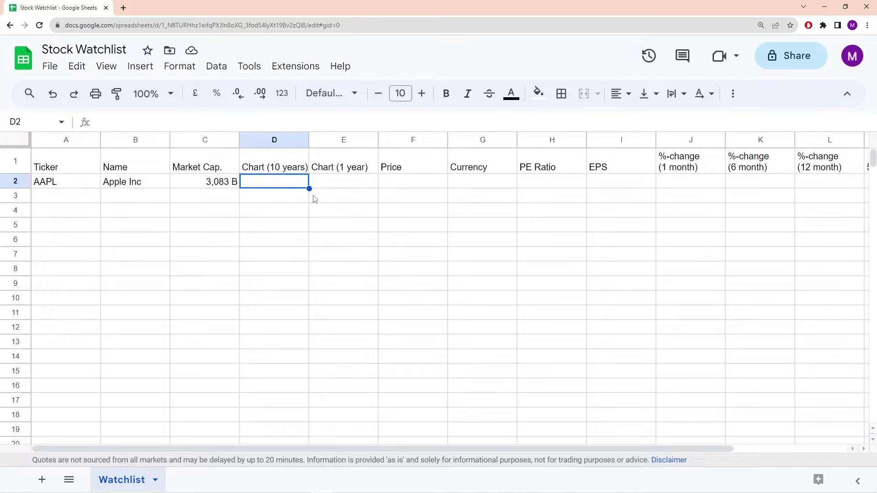
{"action": "left_click", "coordinate": [275, 224]}
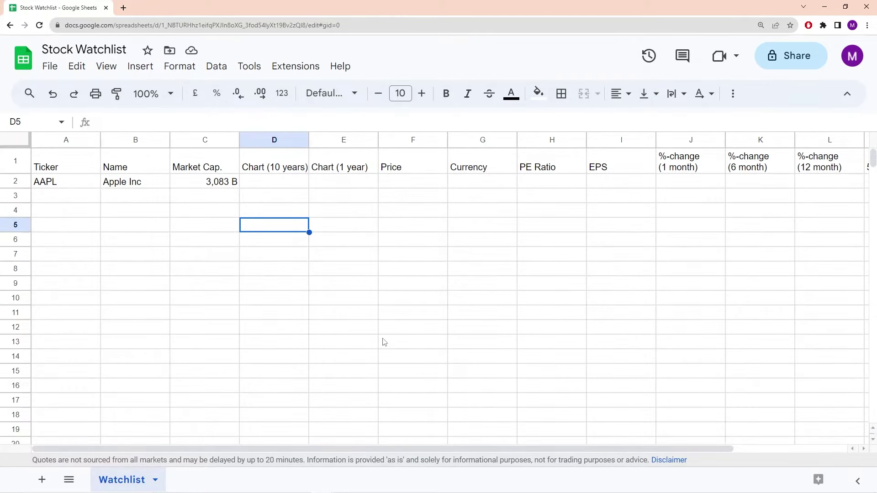
Type =GOOGLEFINANCE(A2, "price", EDATE(today(),-120), today()) into D5 for ten-year prices
{"action": "type", "text": "=goo"}
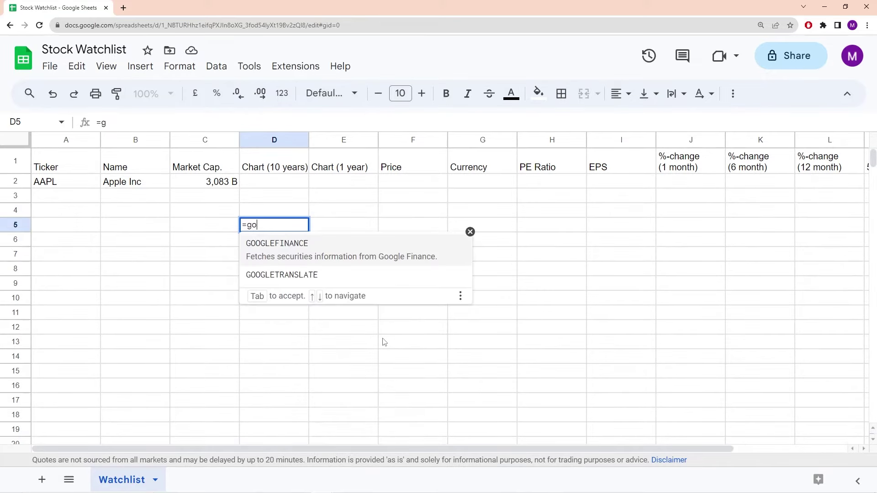
{"action": "key", "text": "Tab"}
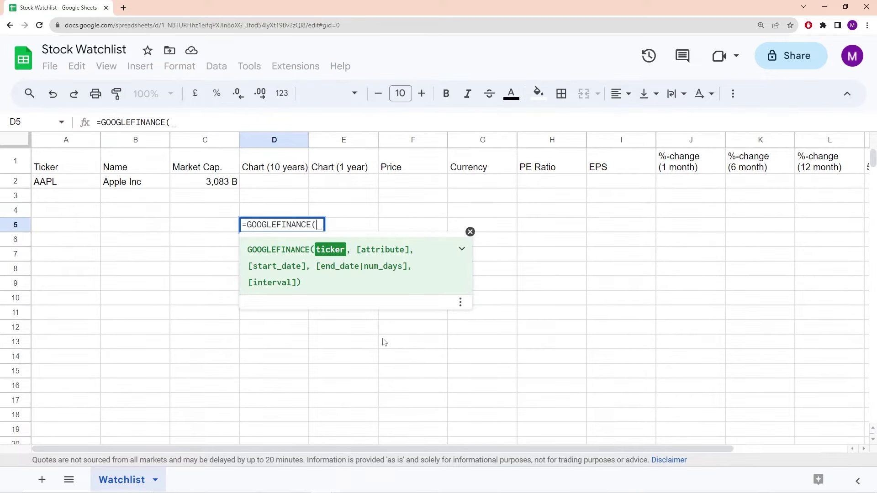
{"action": "left_click", "coordinate": [52, 182]}
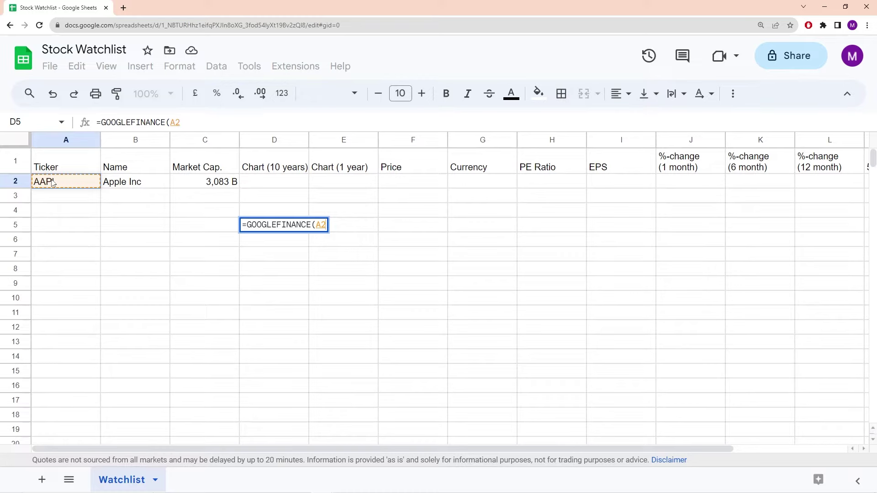
{"action": "type", "text": ","}
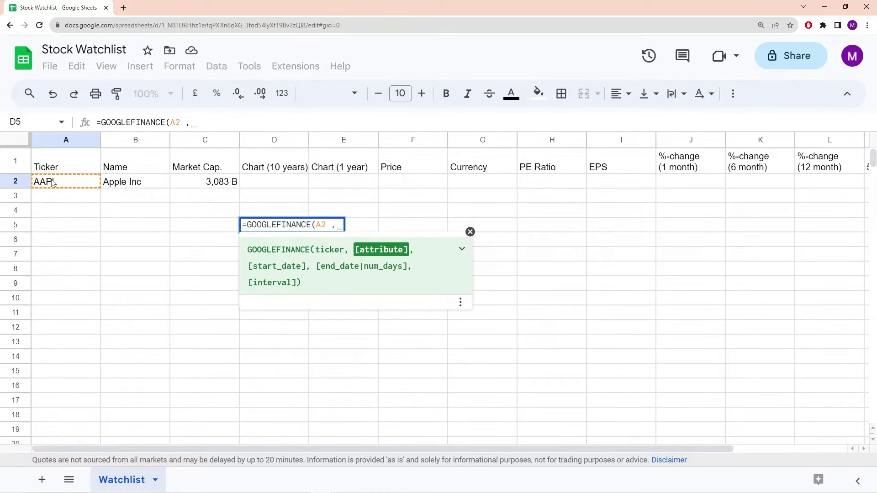
{"action": "type", "text": " \"price\""}
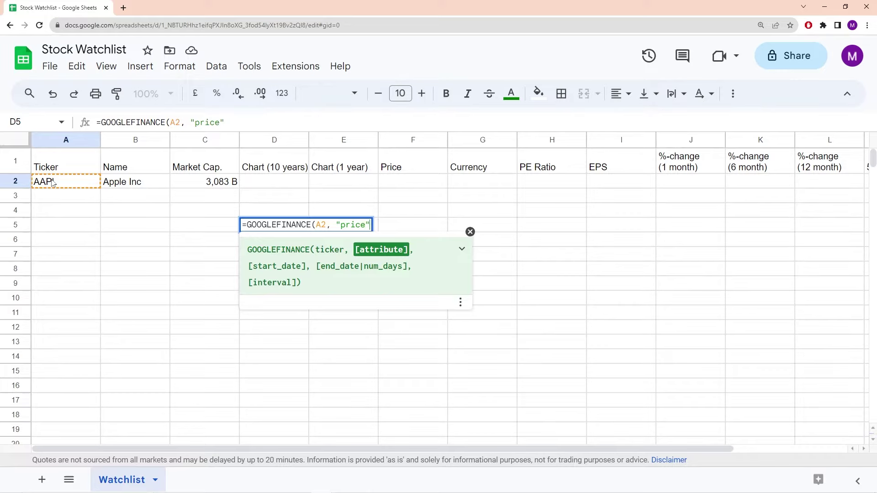
{"action": "type", "text": ","}
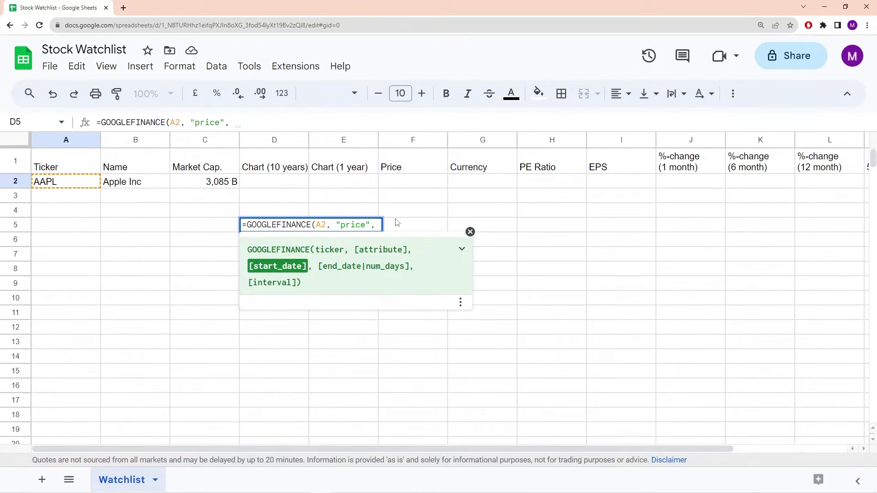
{"action": "type", "text": "EDATE"}
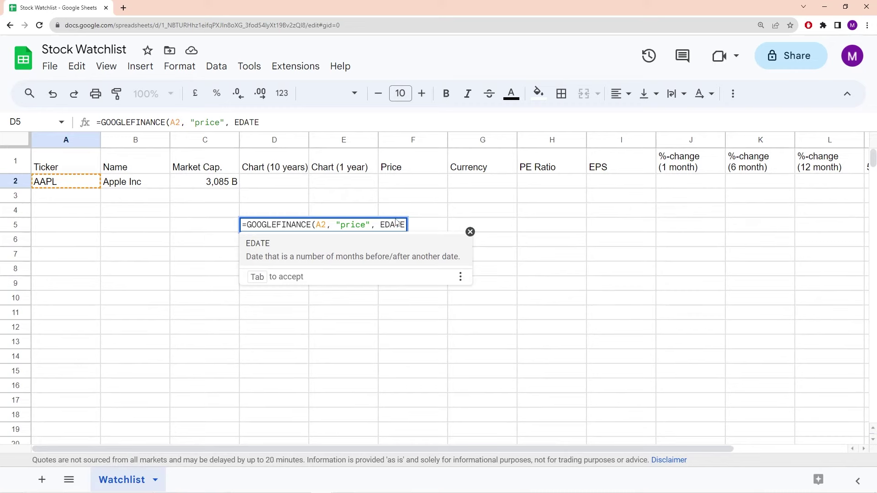
{"action": "type", "text": "("}
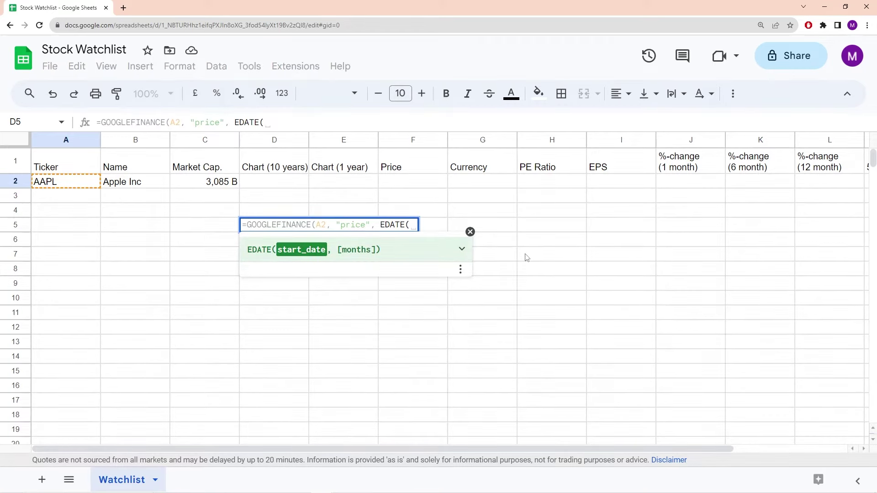
{"action": "type", "text": "toda"}
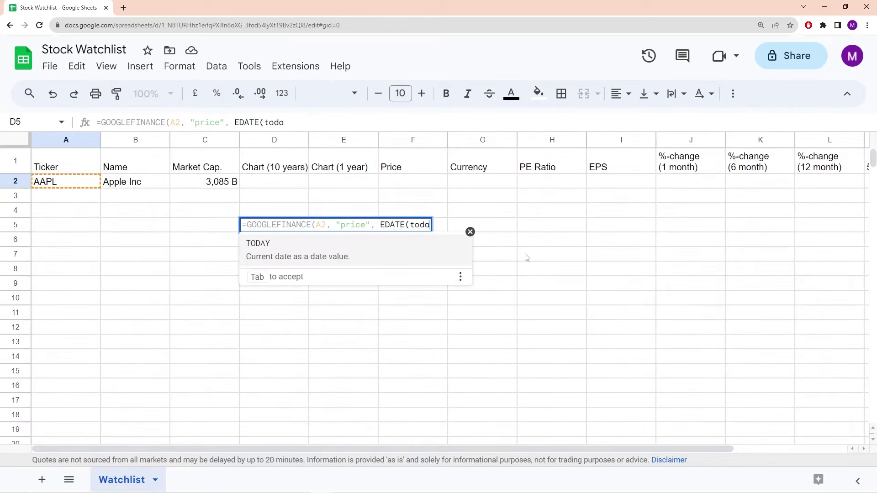
{"action": "type", "text": "y()"}
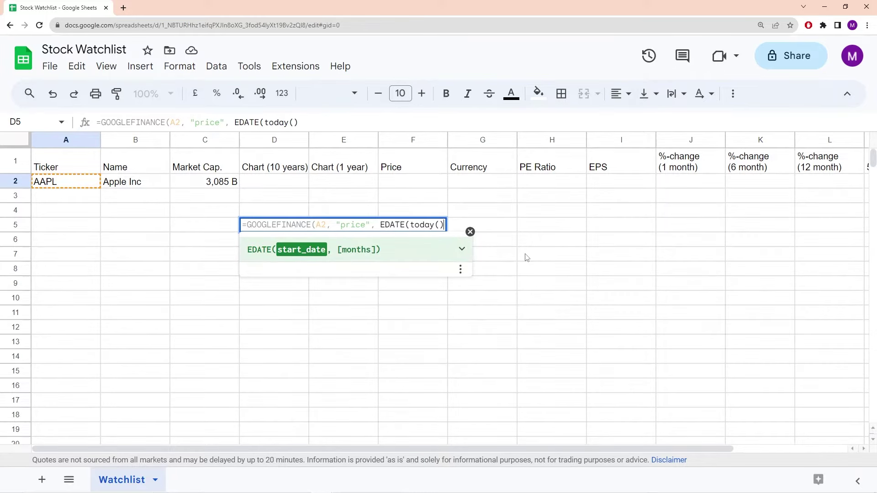
{"action": "type", "text": ","}
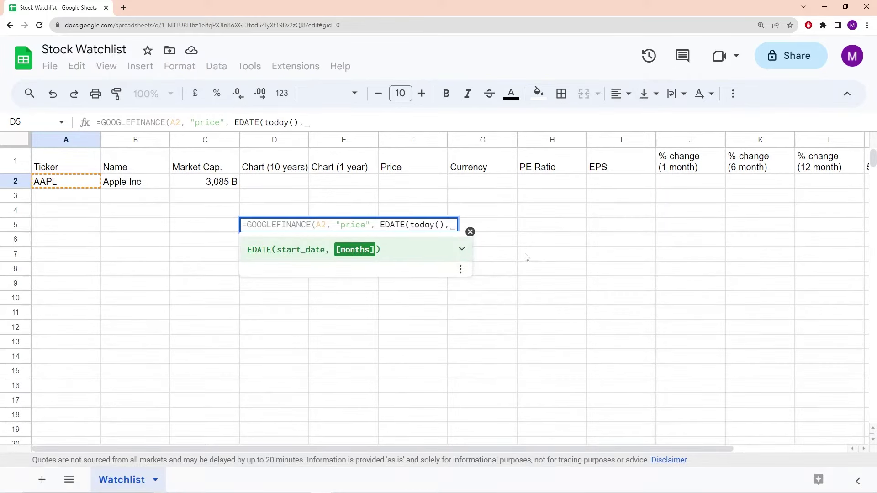
{"action": "type", "text": "-120"}
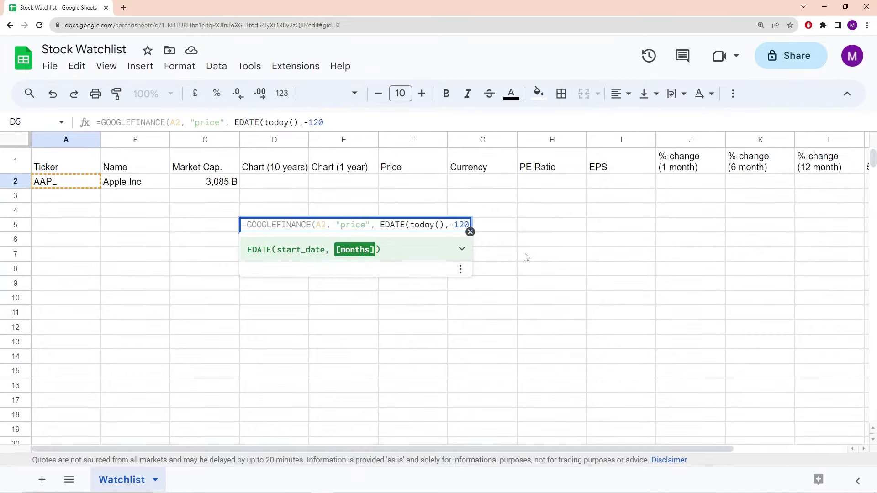
{"action": "type", "text": ")"}
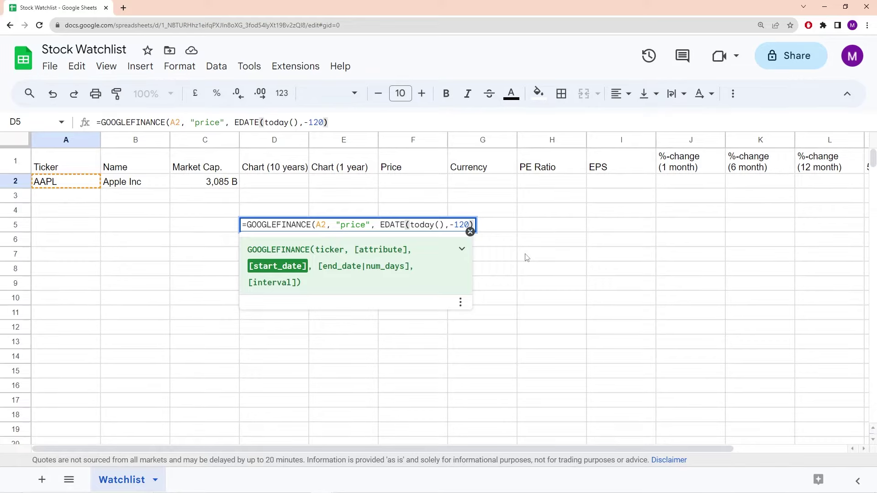
{"action": "type", "text": ", "}
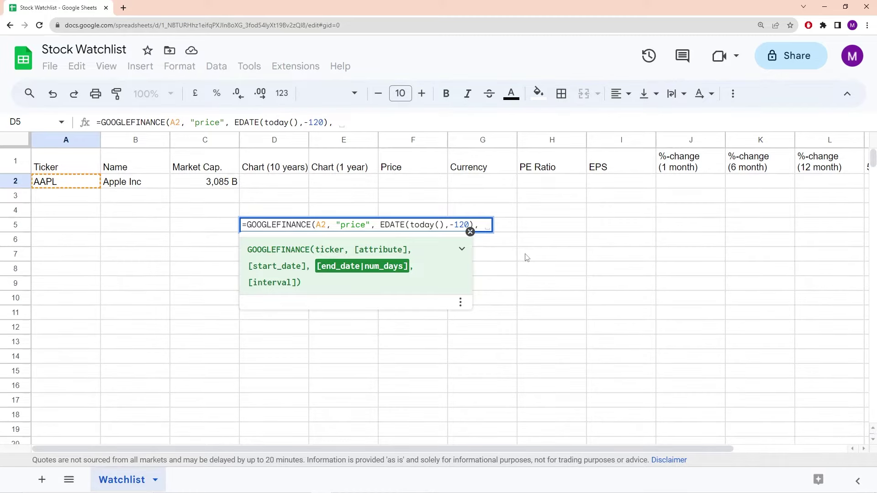
{"action": "type", "text": " today()"}
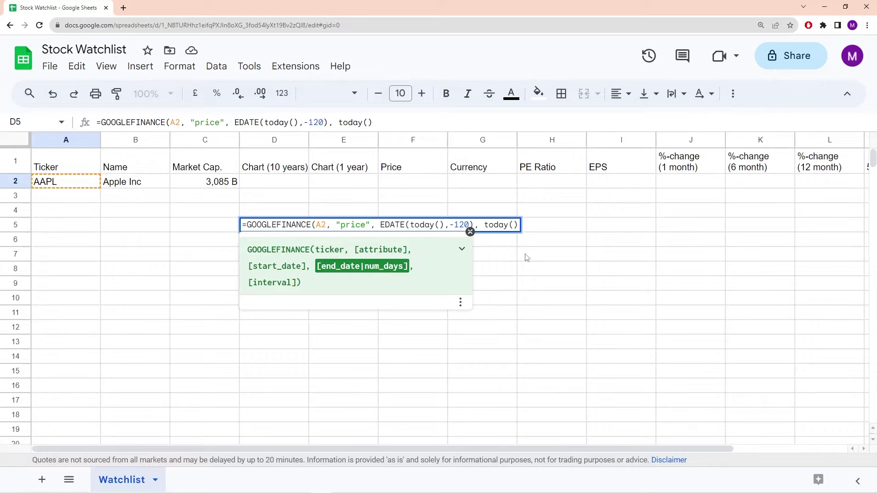
{"action": "type", "text": ")"}
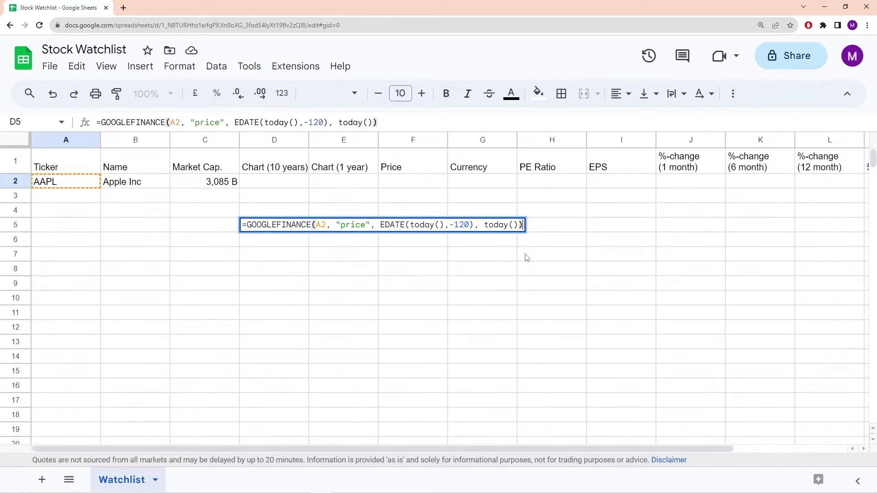
{"action": "left_click_drag", "start_coordinate": [242, 224], "coordinate": [522, 224]}
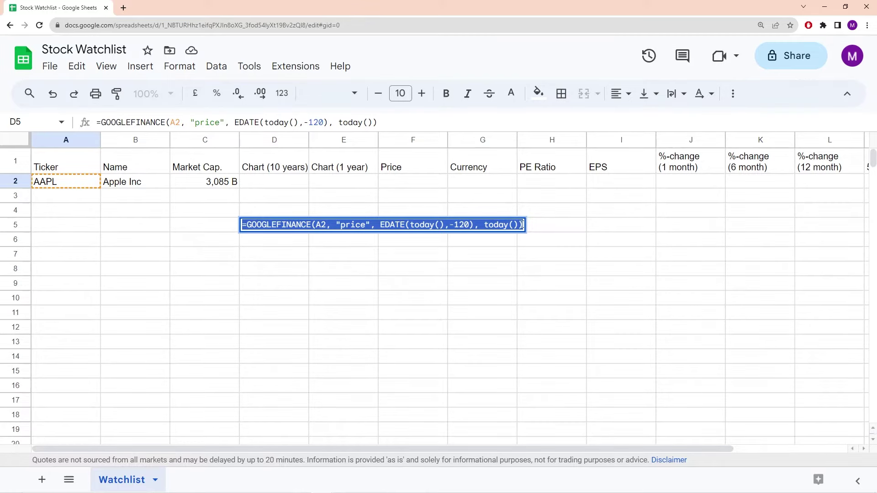
Commit D5's formula and review the returned Date and Close price table
{"action": "key", "text": "Return"}
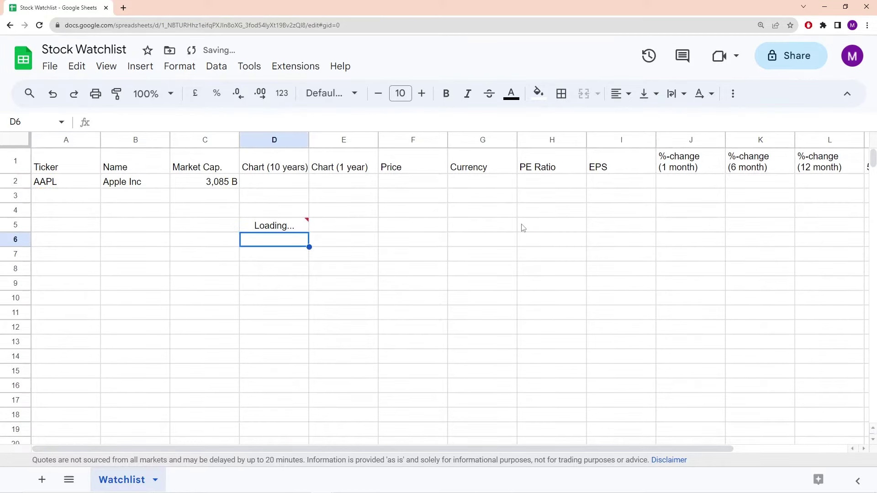
{"action": "mouse_move", "coordinate": [873, 161]}
{"action": "left_mouse_down"}
{"action": "mouse_move", "coordinate": [873, 229]}
{"action": "mouse_move", "coordinate": [872, 160]}
{"action": "left_mouse_up"}
{"action": "left_click", "coordinate": [275, 231]}
{"action": "left_click", "coordinate": [332, 227]}
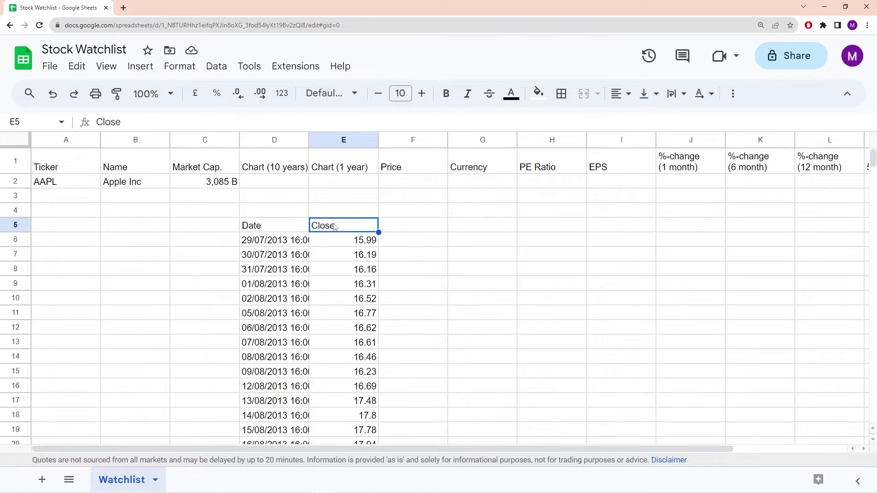
Remove the formula from D5 to clear the table, then paste it back for editing
{"action": "double_click", "coordinate": [296, 229]}
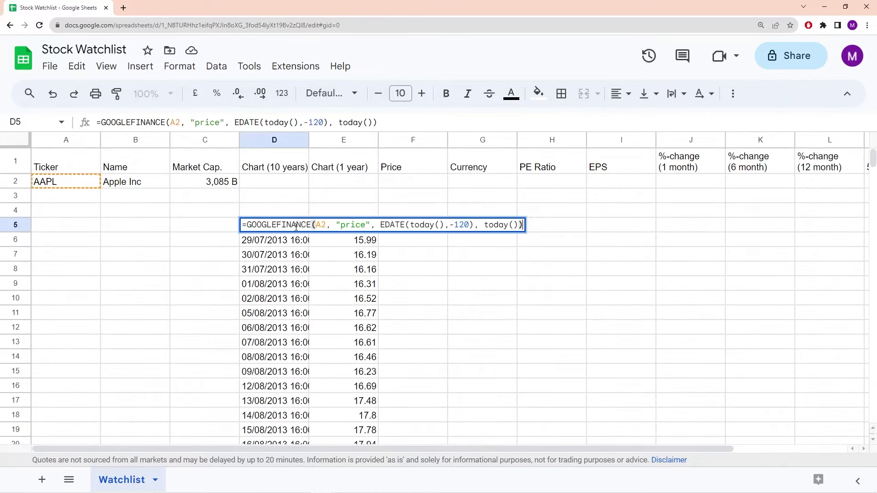
{"action": "triple_click", "coordinate": [245, 225]}
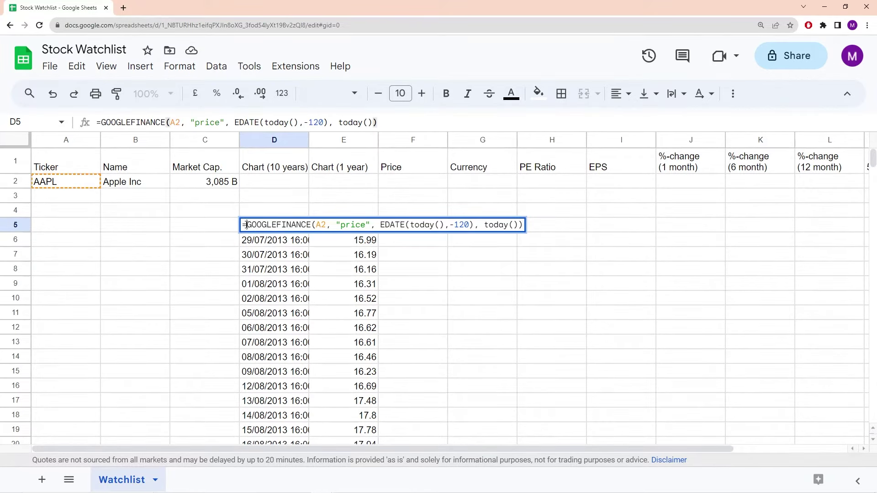
{"action": "key", "text": "Right"}
{"action": "triple_click", "coordinate": [245, 224]}
{"action": "key", "text": "ctrl+c"}
{"action": "key", "text": "BackSpace"}
{"action": "left_click", "coordinate": [413, 210]}
{"action": "double_click", "coordinate": [289, 225]}
{"action": "key", "text": "ctrl+v"}
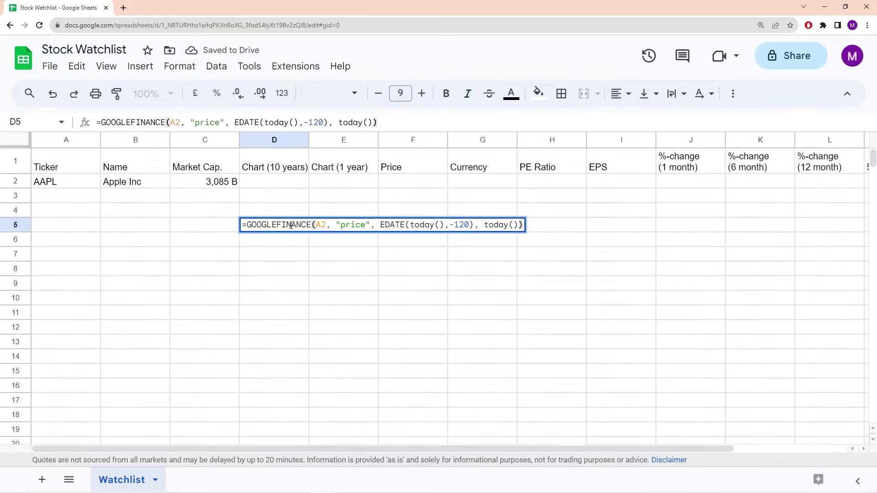
{"action": "left_click", "coordinate": [246, 224]}
Wrap D5's formula as INDEX(GOOGLEFINANCE(...), ,2) to keep only the close-price column
{"action": "type", "text": "Inde"}
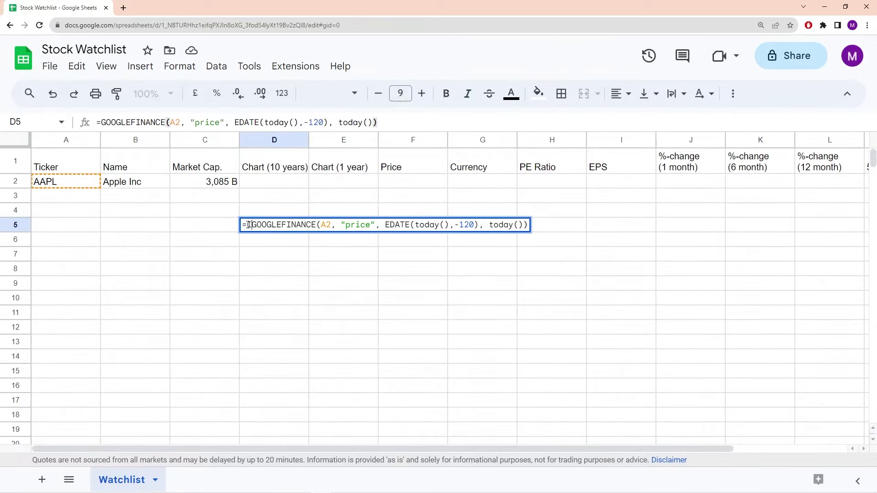
{"action": "key", "text": "BackSpace"}
{"action": "key", "text": "BackSpace"}
{"action": "key", "text": "BackSpace"}
{"action": "key", "text": "BackSpace"}
{"action": "type", "text": "INDEX("}
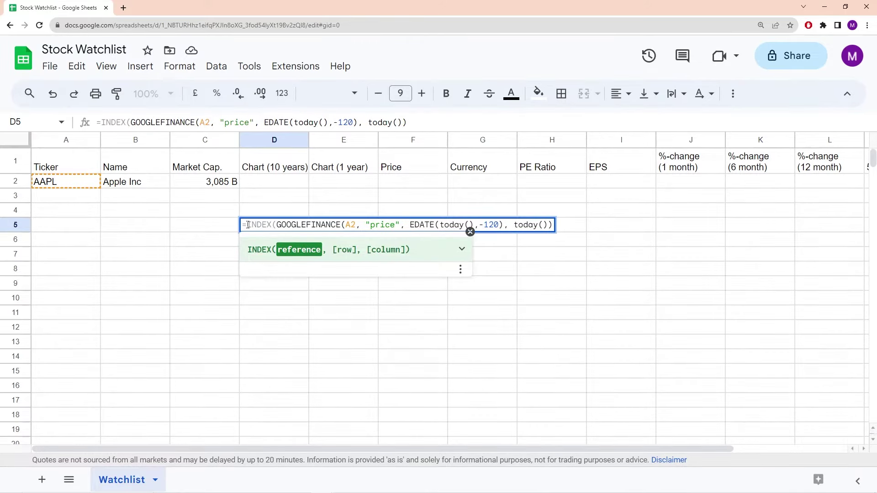
{"action": "left_click", "coordinate": [553, 224]}
{"action": "type", "text": ", ,2"}
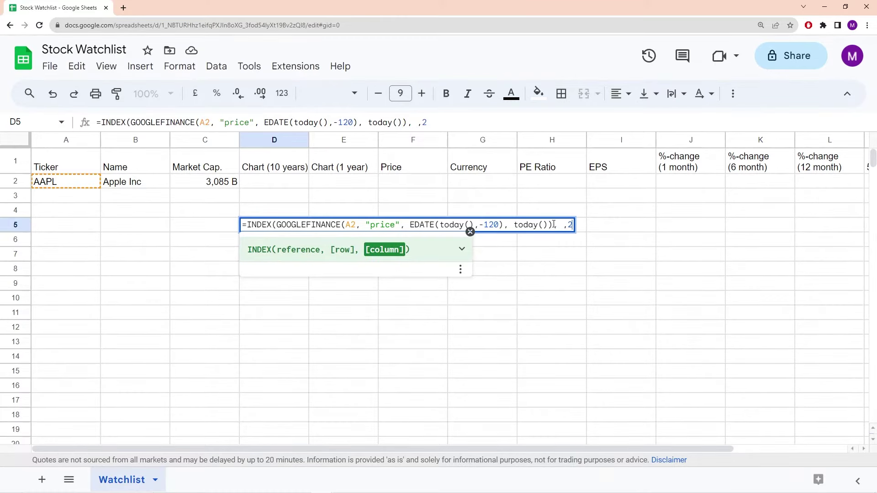
{"action": "type", "text": ")"}
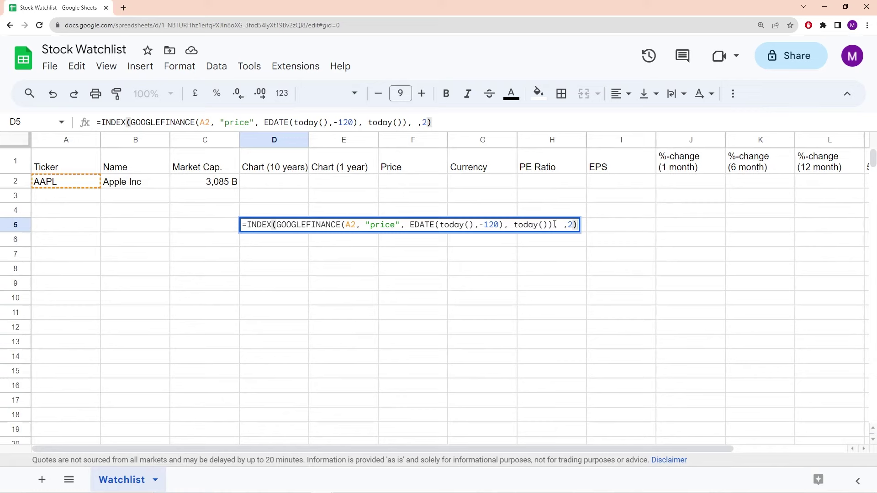
{"action": "left_click_drag", "start_coordinate": [573, 225], "coordinate": [563, 225]}
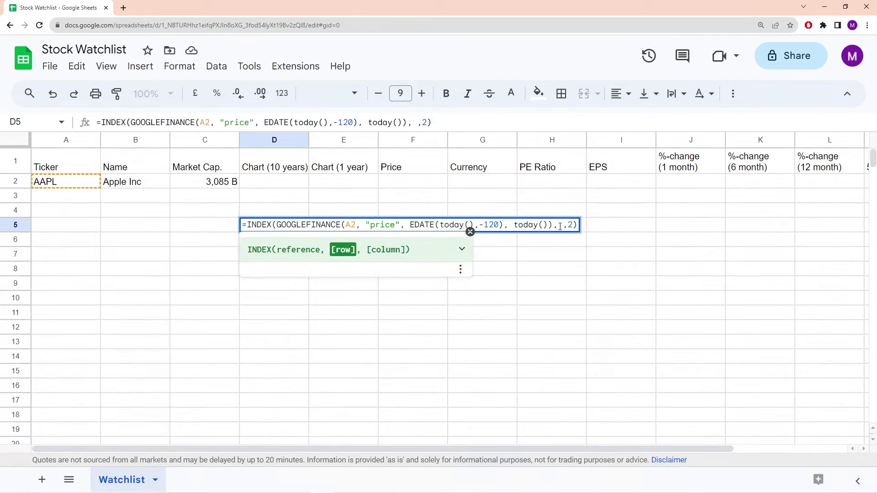
{"action": "left_click", "coordinate": [568, 225]}
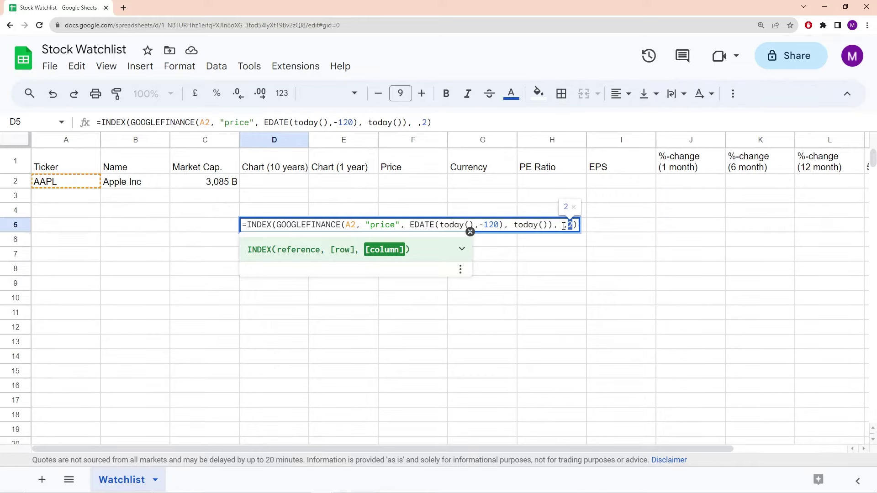
{"action": "left_click_drag", "start_coordinate": [563, 224], "coordinate": [558, 225]}
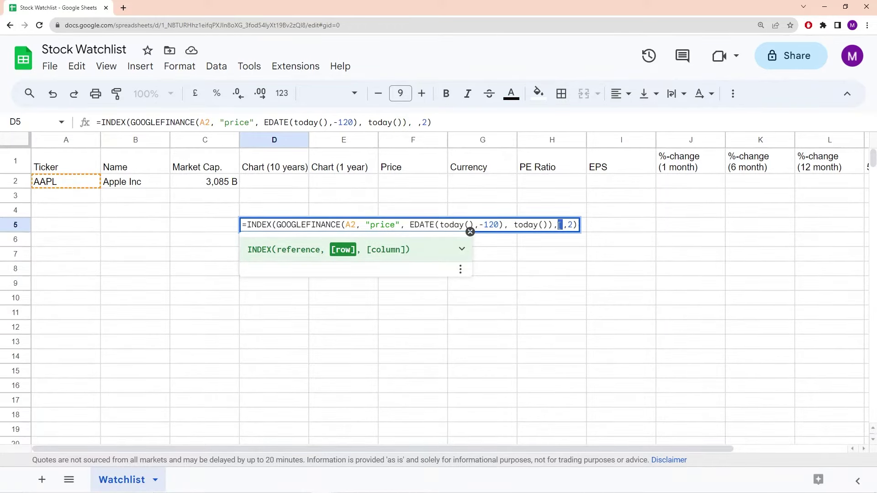
{"action": "left_click", "coordinate": [290, 224]}
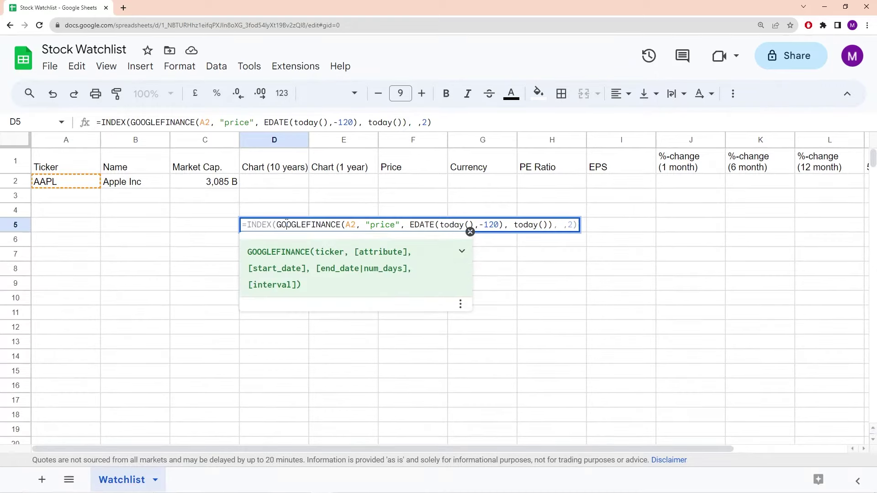
{"action": "left_click", "coordinate": [257, 224]}
{"action": "key", "text": "ctrl+a"}
Cut the INDEX price formula from D5 and paste it into D2
{"action": "key", "text": "ctrl+x"}
{"action": "key", "text": "Escape"}
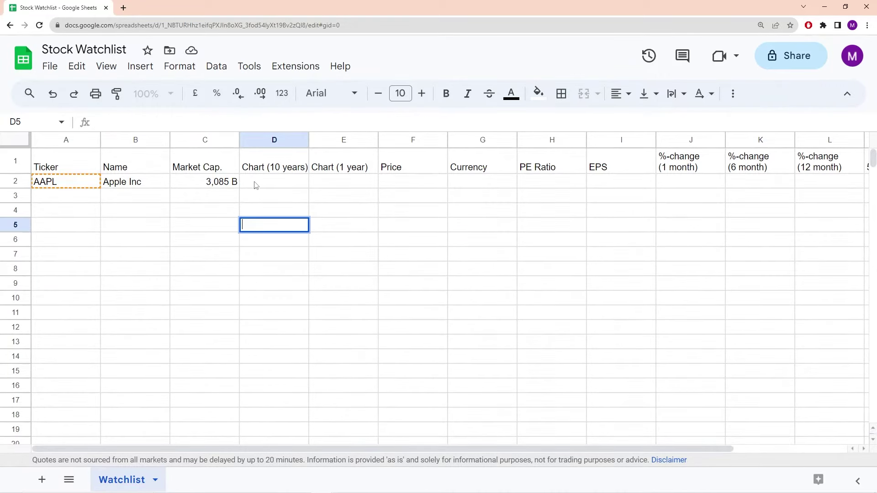
{"action": "double_click", "coordinate": [254, 179]}
{"action": "key", "text": "ctrl+v"}
{"action": "key", "text": "Return"}
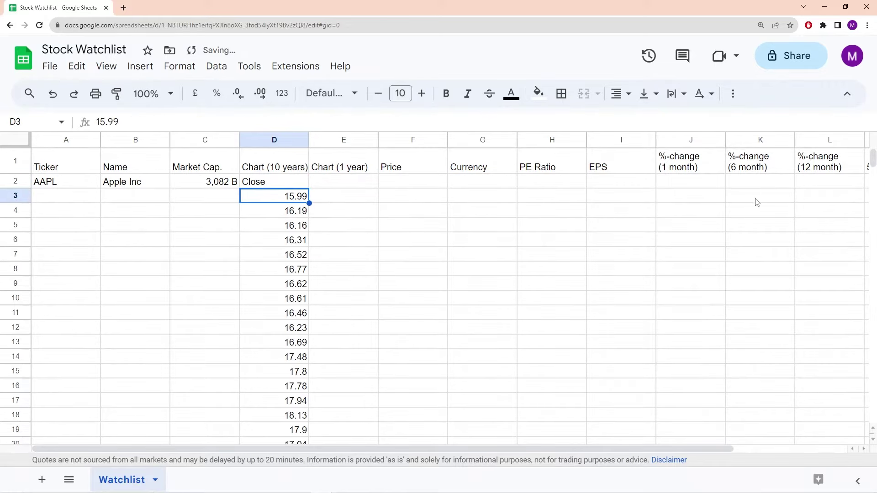
{"action": "mouse_move", "coordinate": [871, 160]}
{"action": "left_mouse_down"}
{"action": "mouse_move", "coordinate": [872, 260]}
{"action": "mouse_move", "coordinate": [873, 156]}
{"action": "left_mouse_up"}
Clear D2's formula and paste it back into D2 for further editing
{"action": "double_click", "coordinate": [281, 183]}
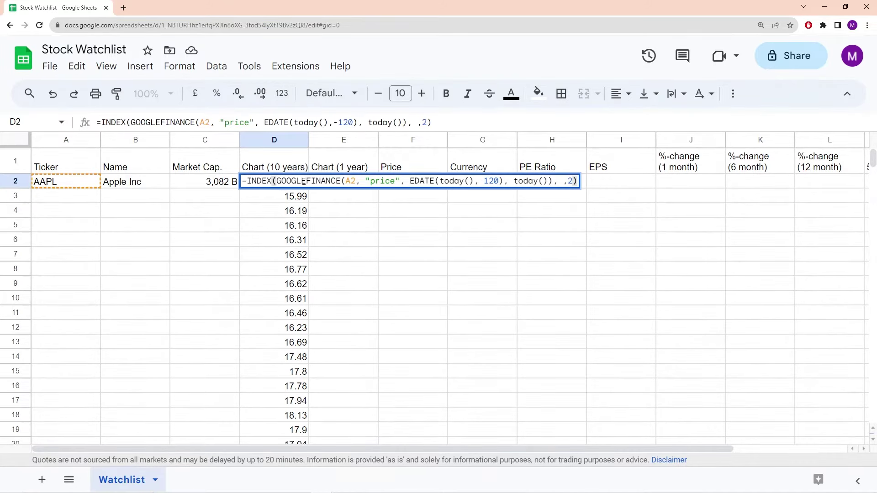
{"action": "key", "text": "Return"}
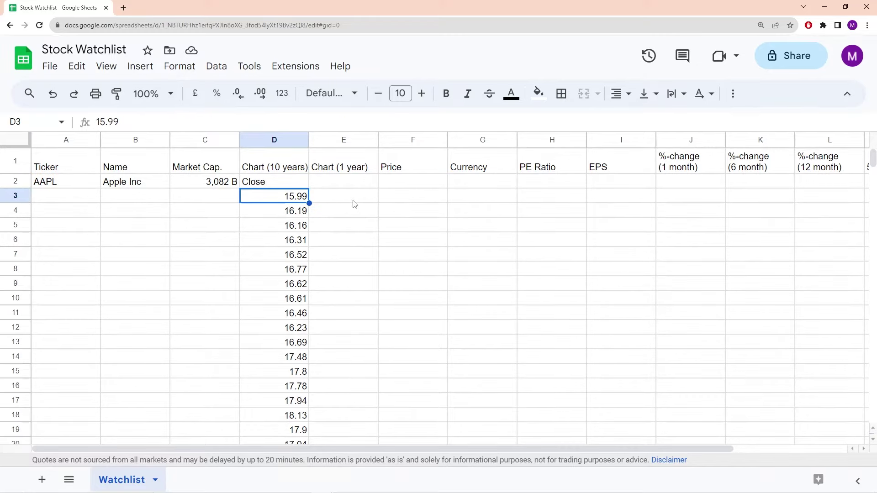
{"action": "key", "text": "Up"}
{"action": "key", "text": "Delete"}
{"action": "double_click", "coordinate": [293, 183]}
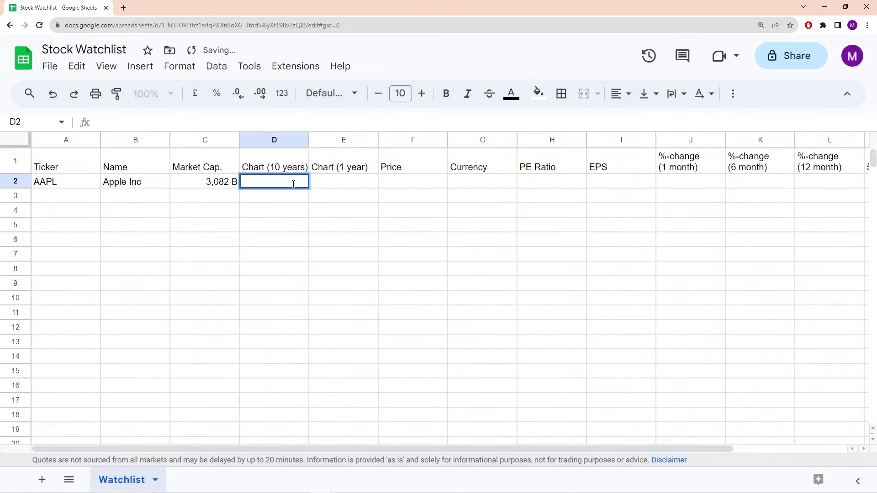
{"action": "key", "text": "ctrl+v"}
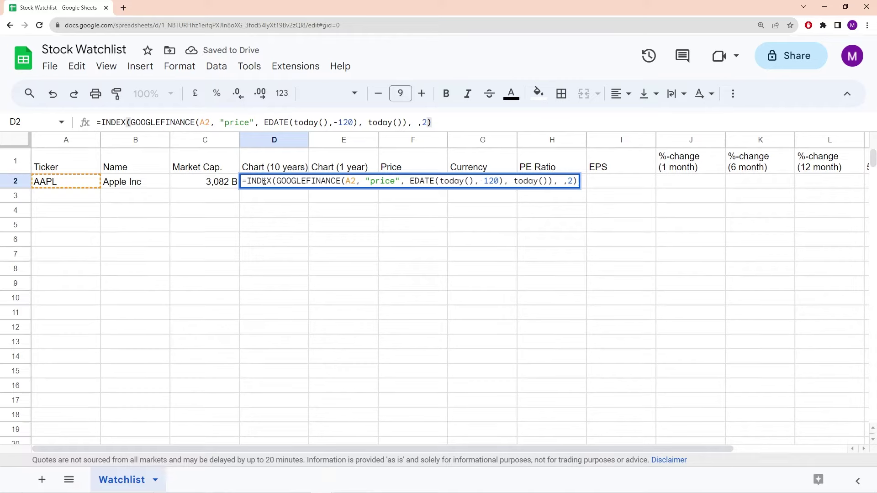
Wrap D2's formula in SPARKLINE with options {"charttype","column";"color","green"}
{"action": "key", "text": "Home"}
{"action": "key", "text": "Right"}
{"action": "type", "text": "SPARKLINE("}
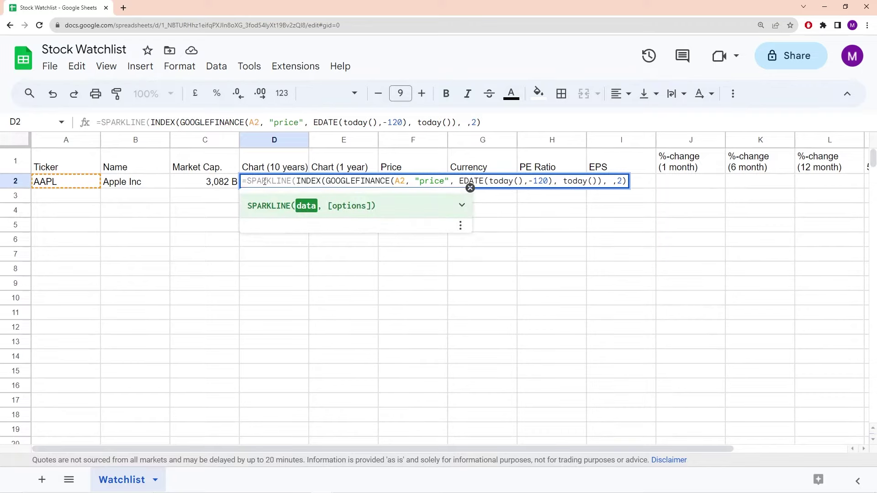
{"action": "left_click", "coordinate": [628, 183]}
{"action": "type", "text": ")"}
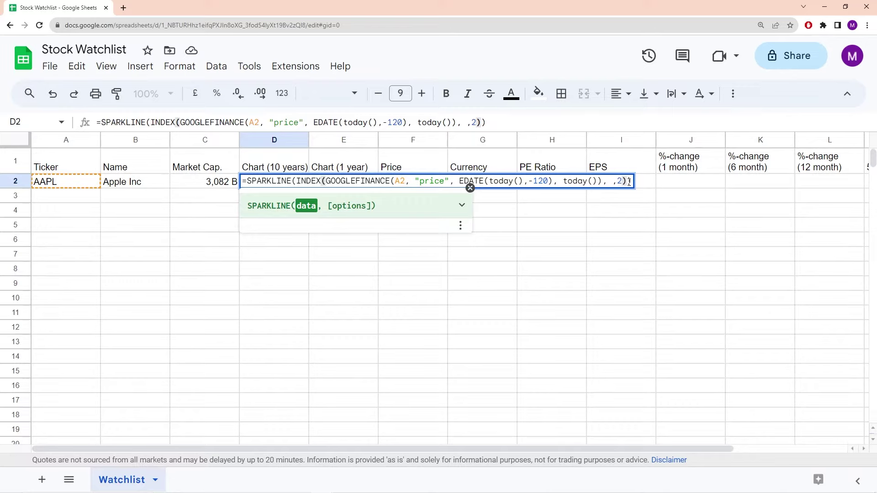
{"action": "type", "text": ", "}
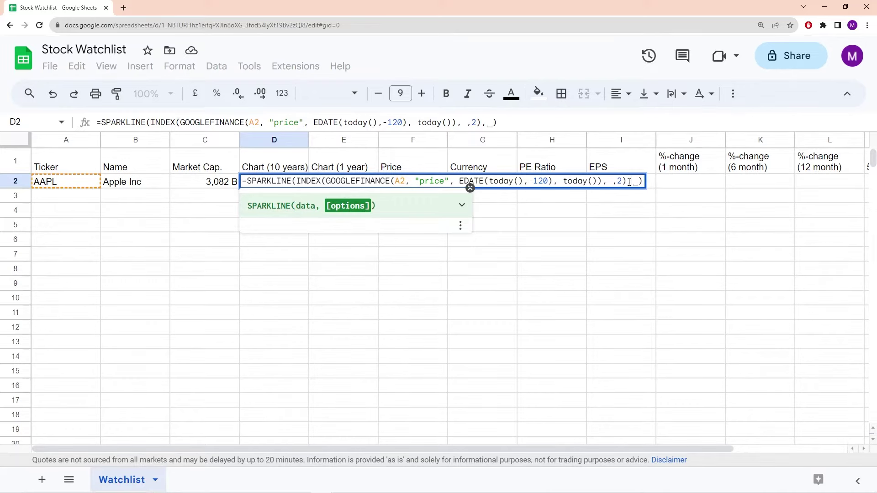
{"action": "type", "text": "{}"}
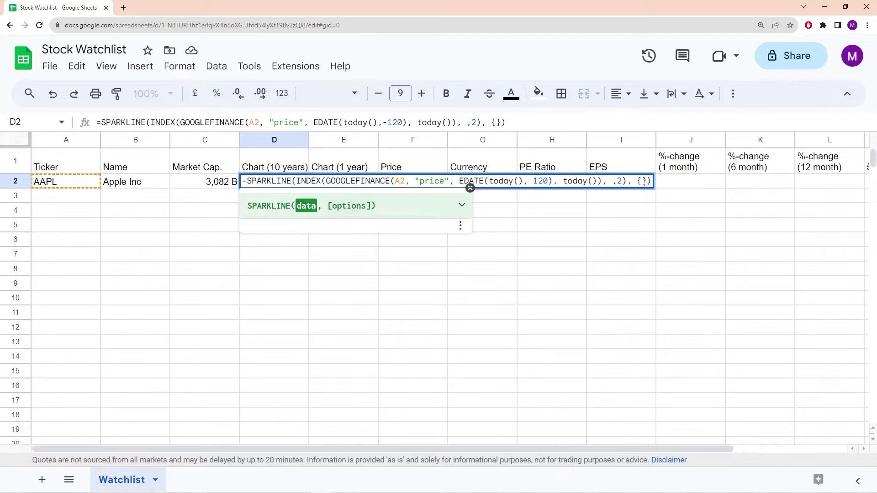
{"action": "key", "text": "Left"}
{"action": "type", "text": "\"chartt"}
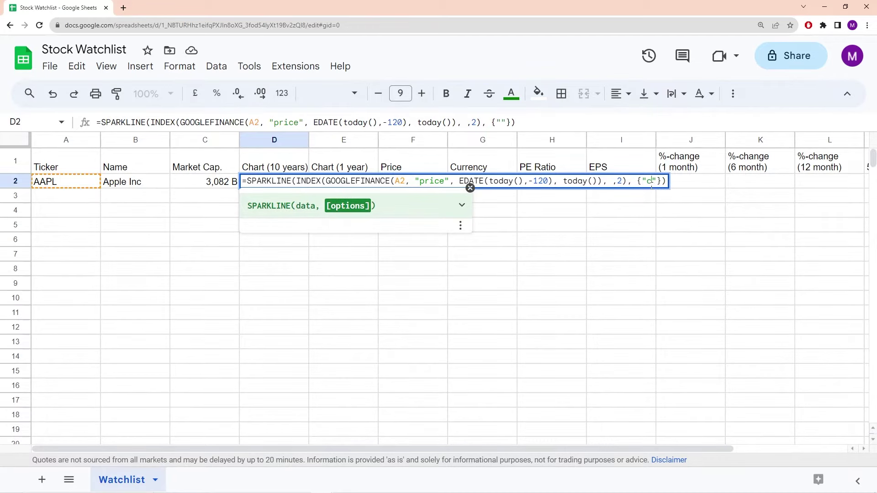
{"action": "type", "text": "ype"}
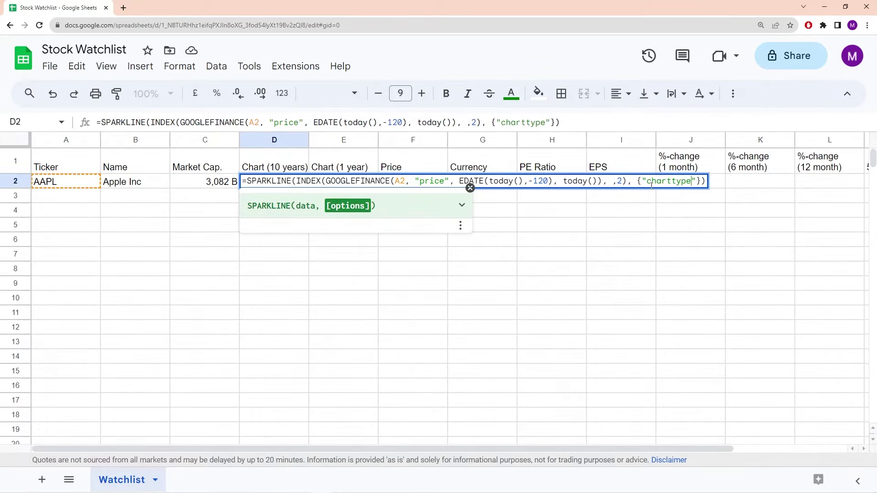
{"action": "type", "text": ", \"\""}
{"action": "key", "text": "BackSpace"}
{"action": "type", "text": "\"column"}
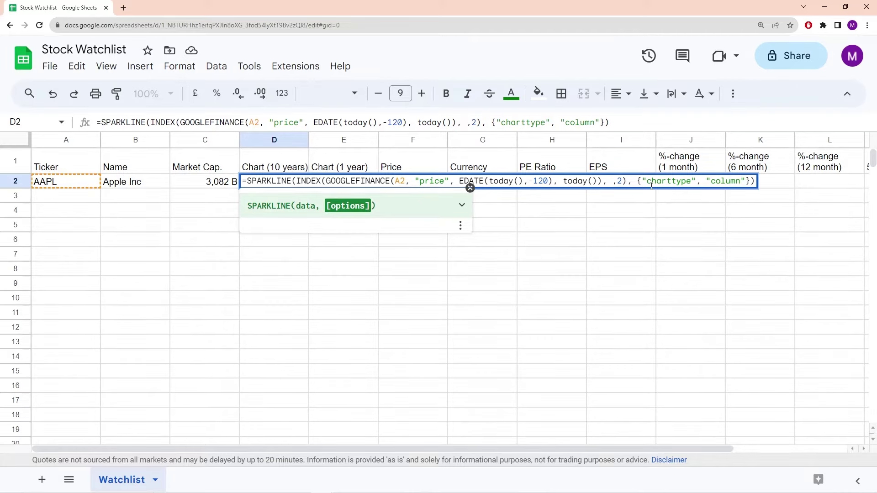
{"action": "type", "text": "; "}
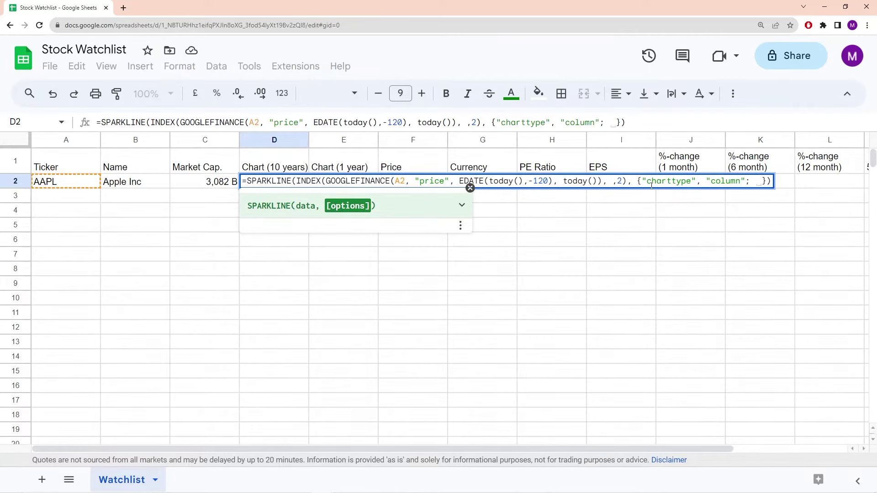
{"action": "type", "text": "\""}
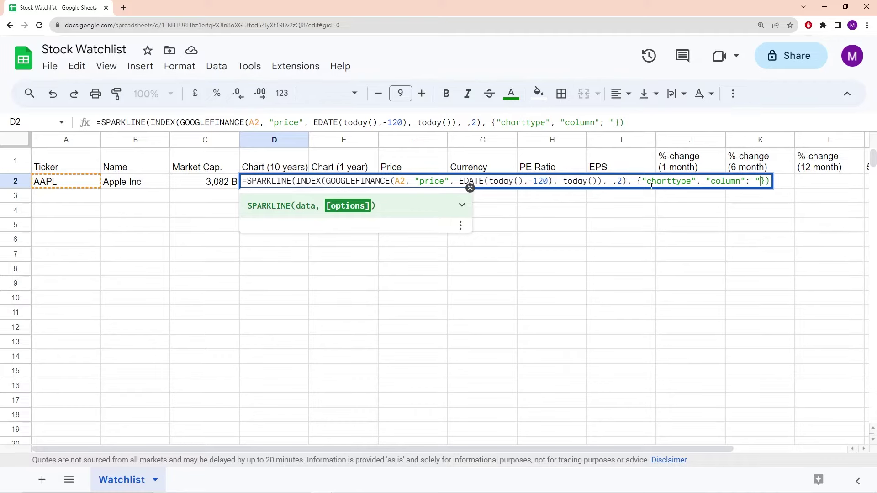
{"action": "type", "text": "\"color"}
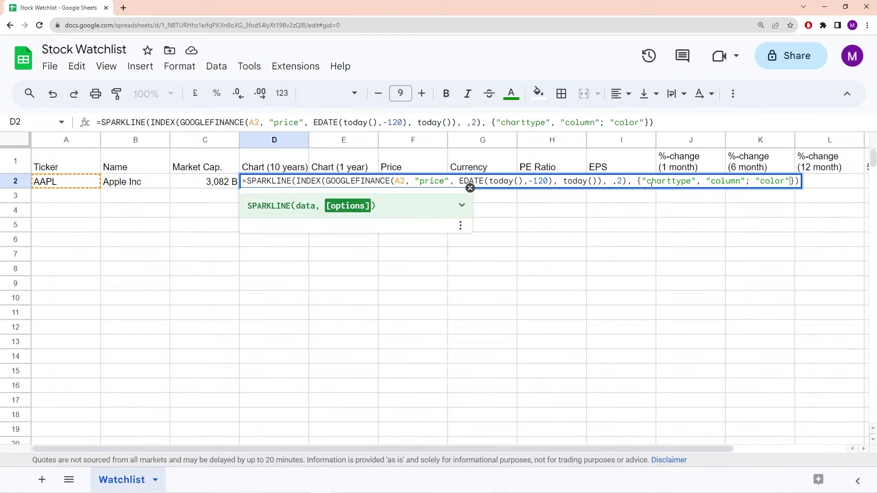
{"action": "type", "text": ", \"\"green"}
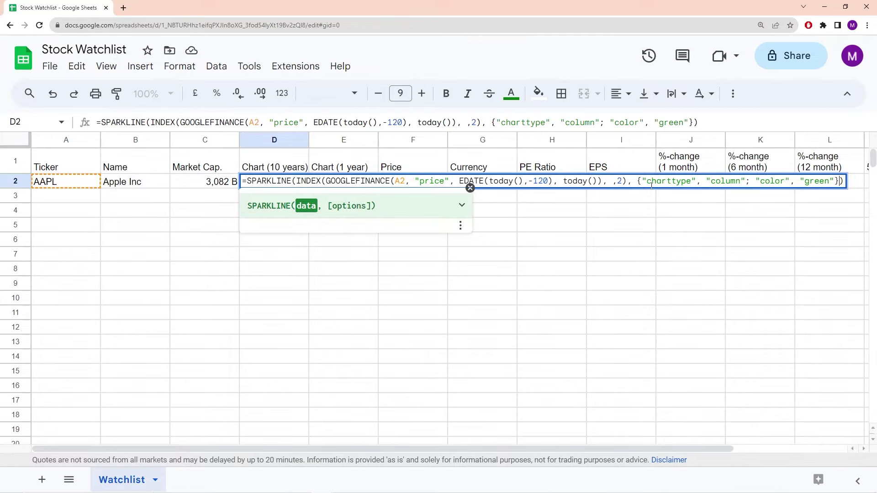
{"action": "key", "text": "Return"}
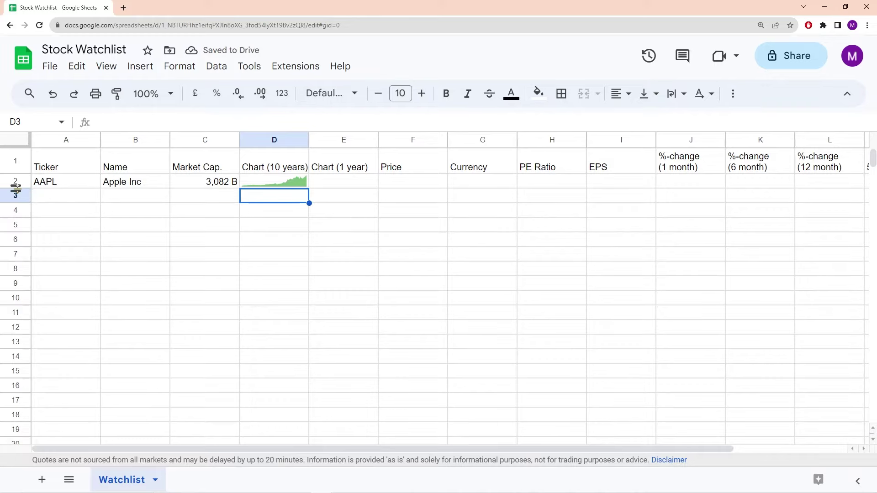
Drag row 2 taller and column D wider, then check the D2 sparkline
{"action": "left_click_drag", "start_coordinate": [16, 187], "coordinate": [15, 201]}
{"action": "left_click_drag", "start_coordinate": [309, 139], "coordinate": [327, 140]}
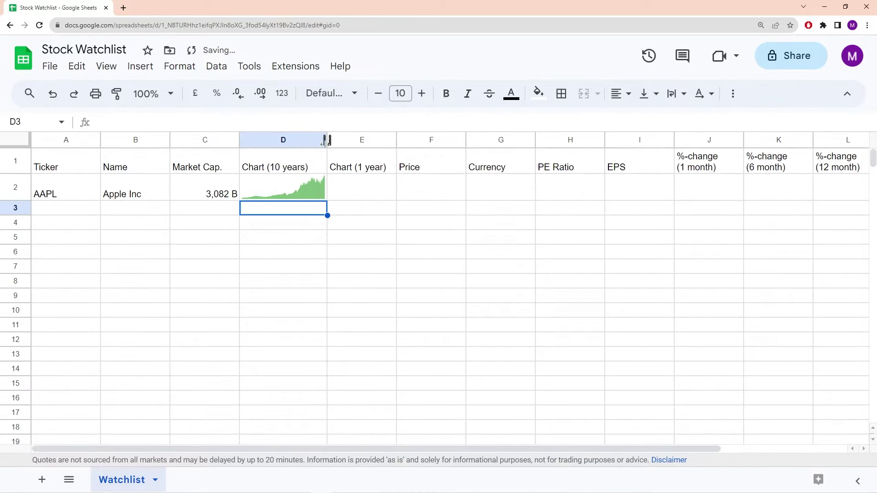
{"action": "left_click", "coordinate": [305, 187]}
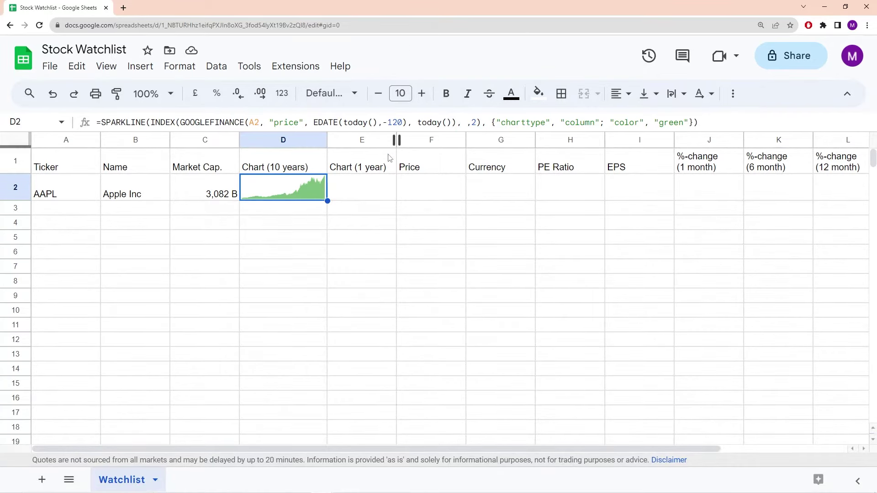
{"action": "left_click", "coordinate": [307, 172]}
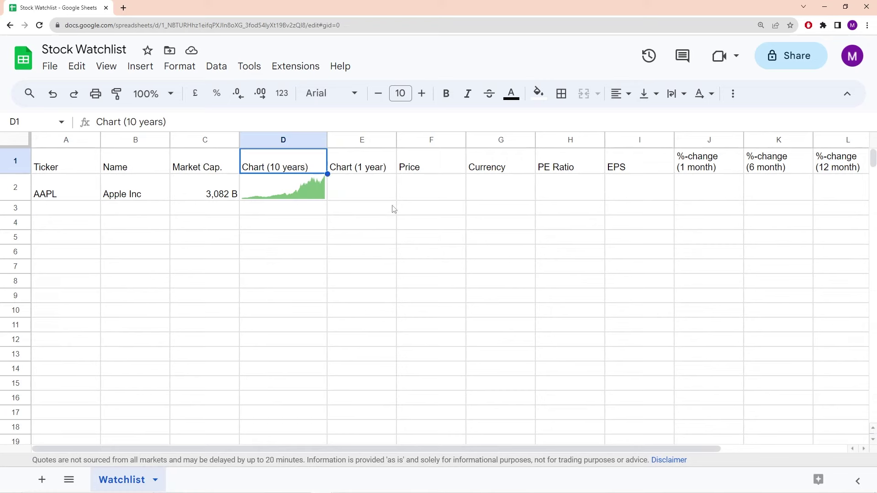
Copy D2's sparkline formula into E2 under Chart (1 year)
{"action": "left_click", "coordinate": [364, 163]}
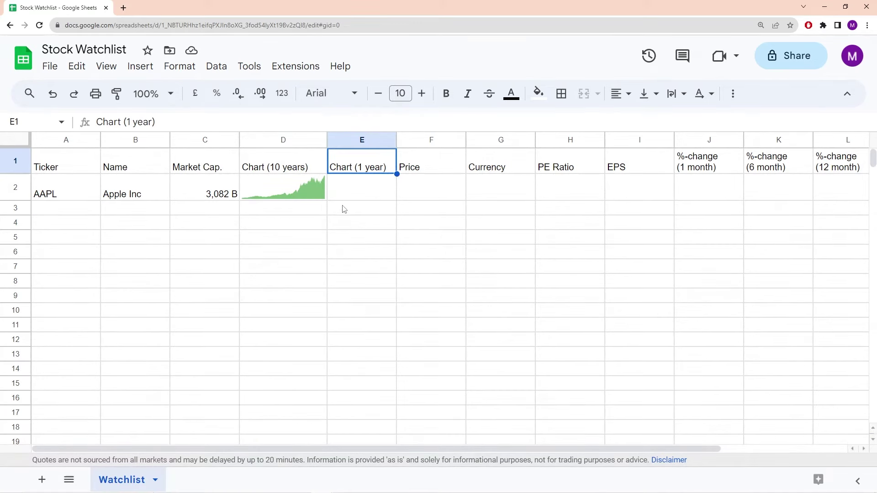
{"action": "left_click", "coordinate": [300, 194]}
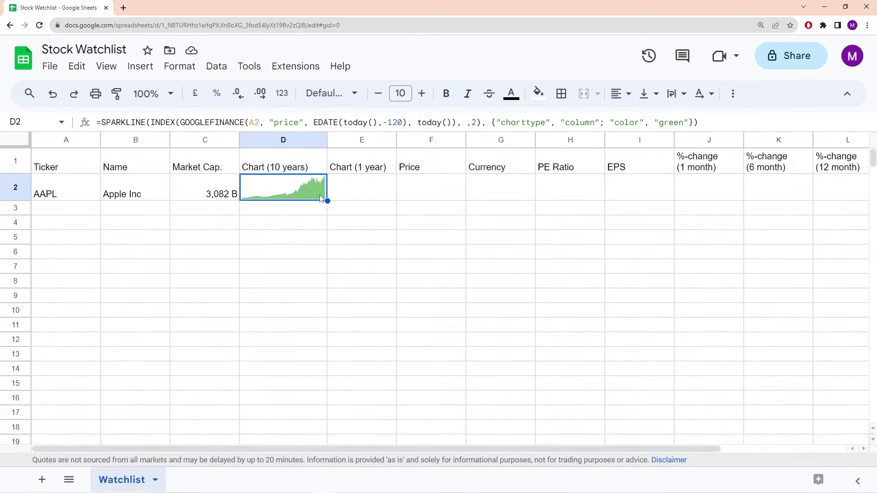
{"action": "left_click", "coordinate": [276, 123]}
{"action": "key", "text": "ctrl+a"}
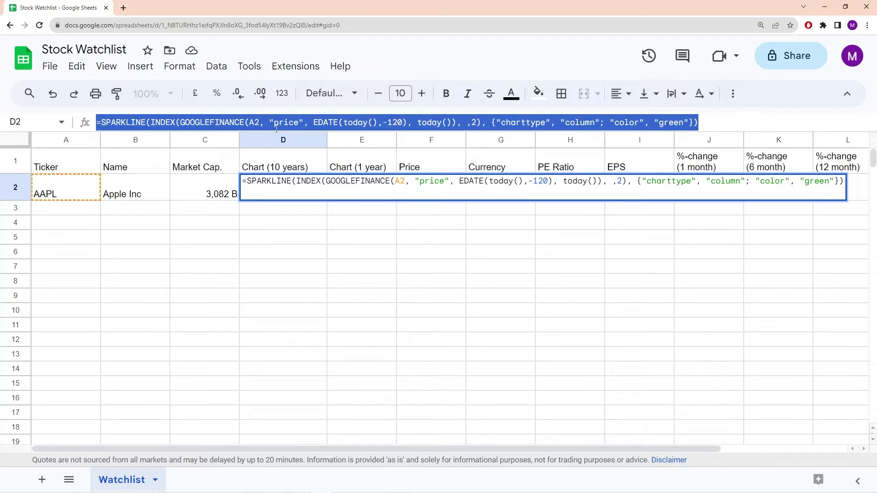
{"action": "key", "text": "ctrl+c"}
{"action": "key", "text": "Escape"}
{"action": "left_click", "coordinate": [360, 192]}
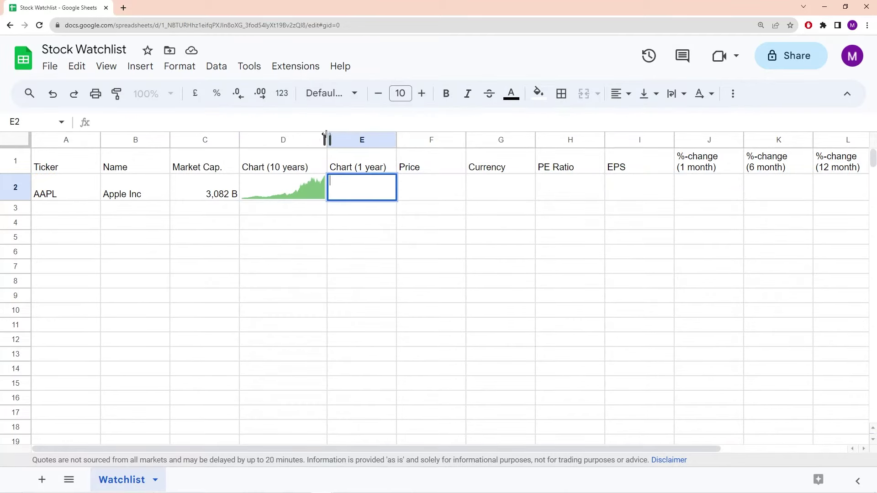
{"action": "key", "text": "ctrl+v"}
{"action": "key", "text": "Return"}
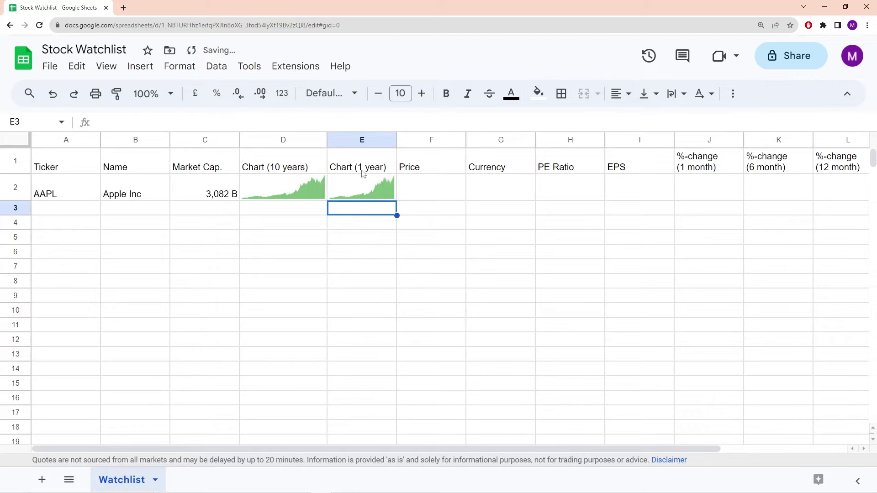
Change E2's EDATE month offset from -120 to -12
{"action": "left_click", "coordinate": [361, 141]}
{"action": "left_click", "coordinate": [369, 191]}
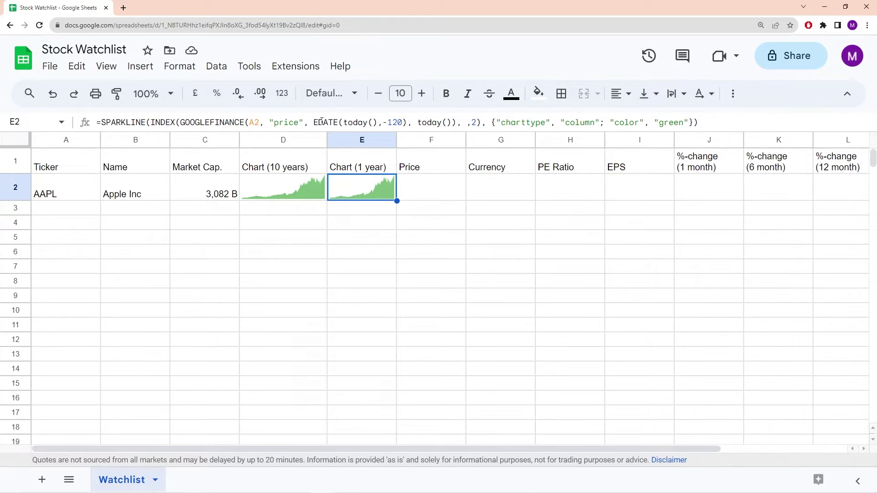
{"action": "left_click_drag", "start_coordinate": [383, 122], "coordinate": [402, 122]}
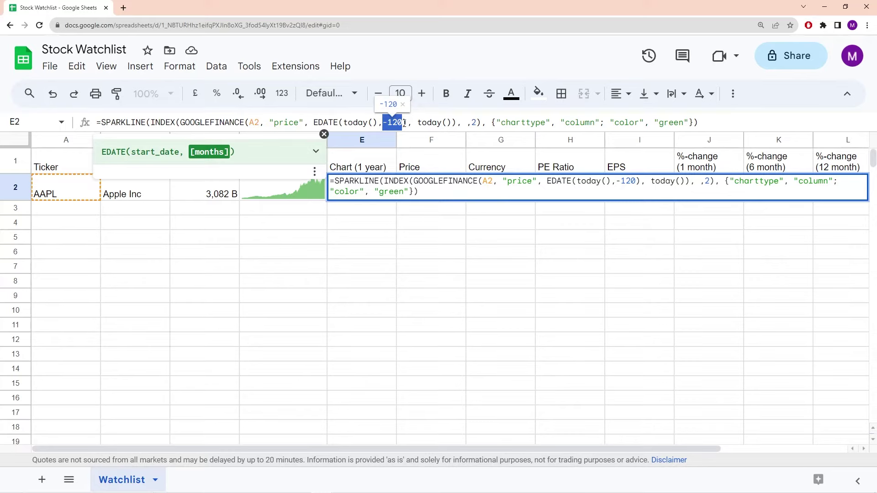
{"action": "left_click", "coordinate": [404, 123]}
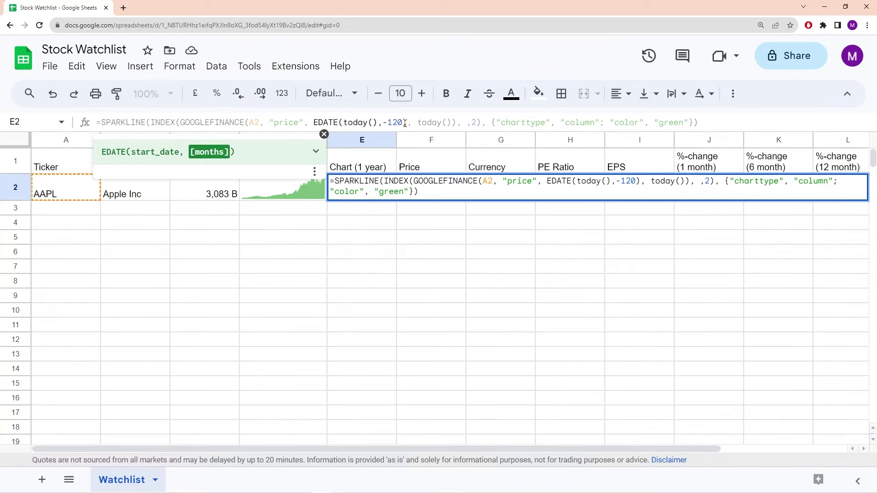
{"action": "key", "text": "BackSpace"}
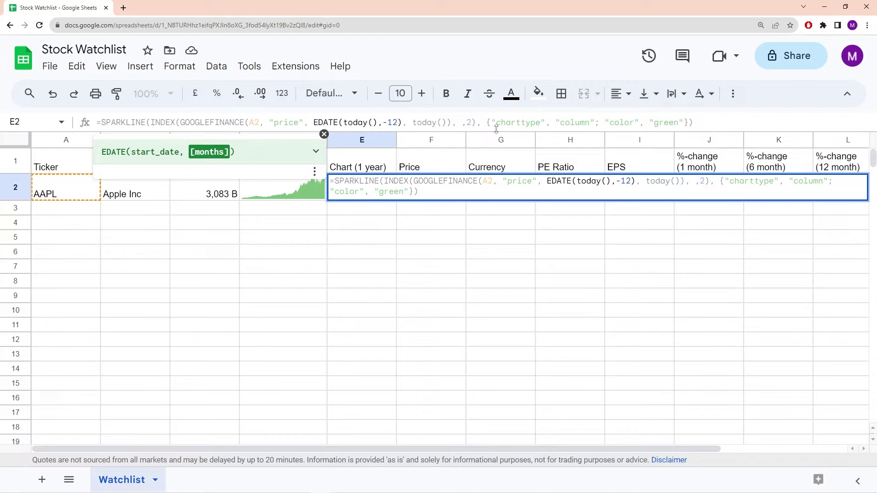
{"action": "key", "text": "Return"}
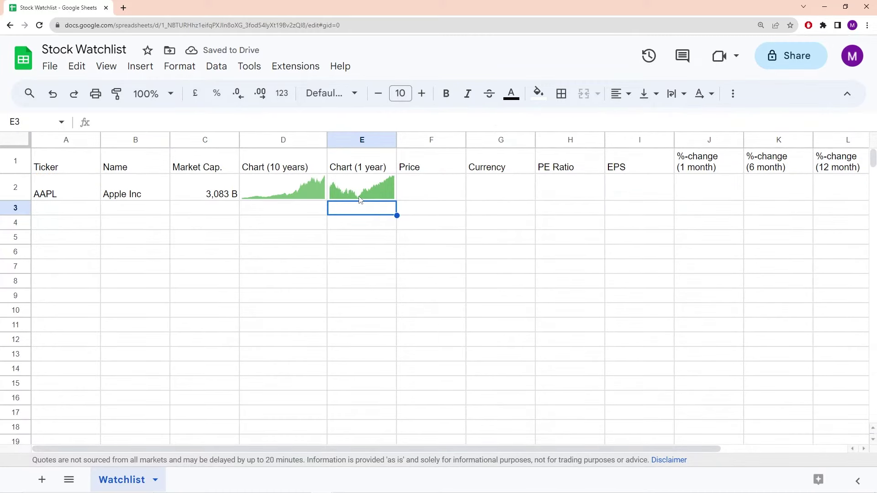
Enter =GOOGLEFINANCE(A2, "price") in AAPL's Price cell F2
{"action": "left_click", "coordinate": [376, 188]}
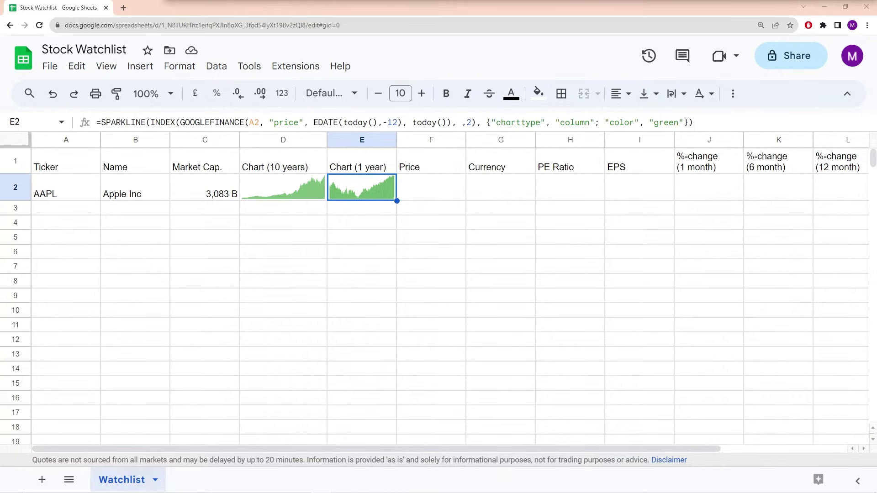
{"action": "left_click", "coordinate": [429, 194]}
{"action": "left_click", "coordinate": [426, 172]}
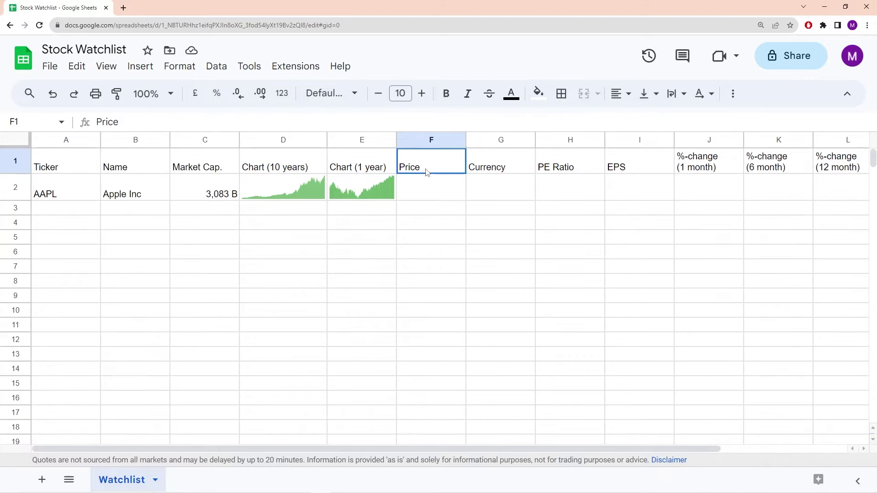
{"action": "left_click", "coordinate": [434, 190]}
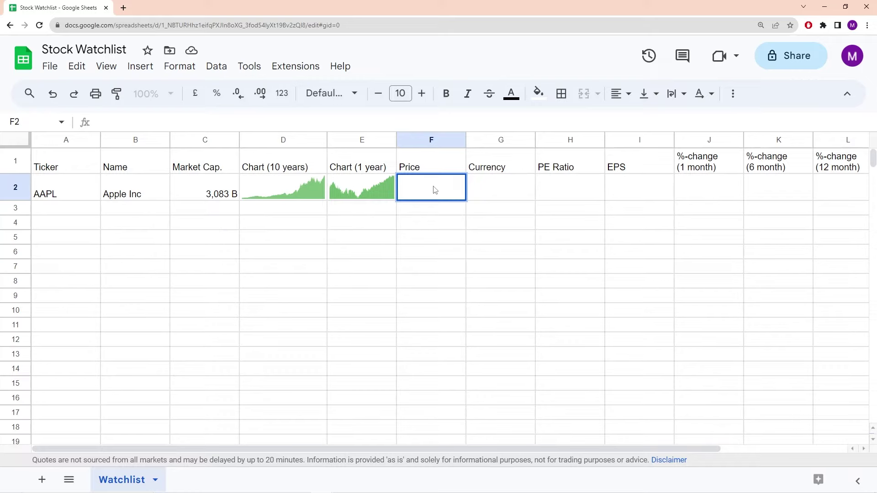
{"action": "left_click", "coordinate": [451, 218]}
{"action": "double_click", "coordinate": [451, 195]}
{"action": "type", "text": "=goo"}
{"action": "key", "text": "Tab"}
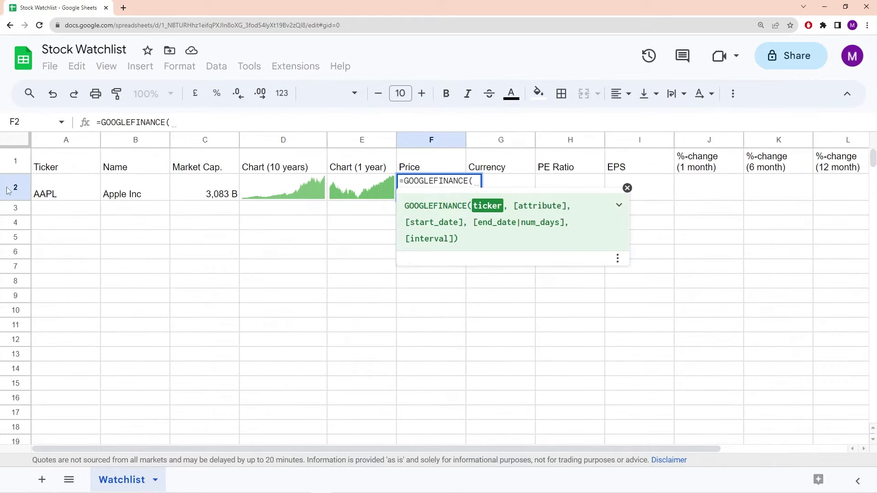
{"action": "left_click", "coordinate": [50, 196]}
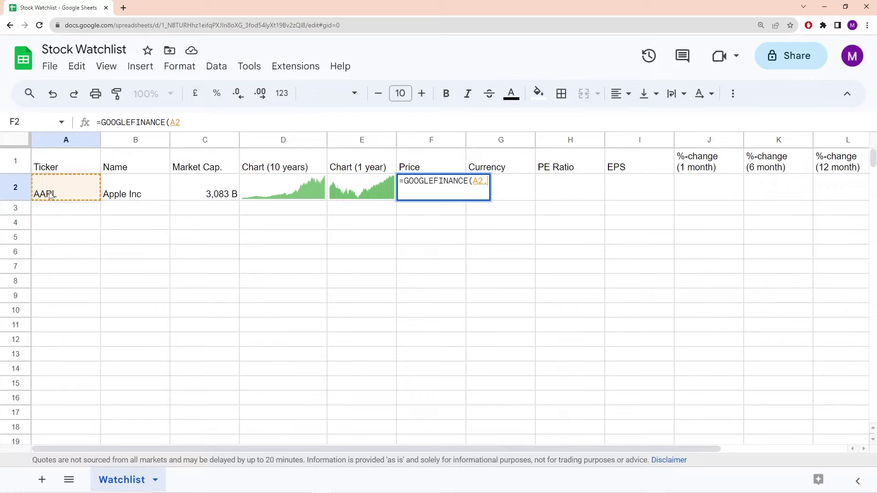
{"action": "type", "text": ", \"\""}
{"action": "type", "text": "price"}
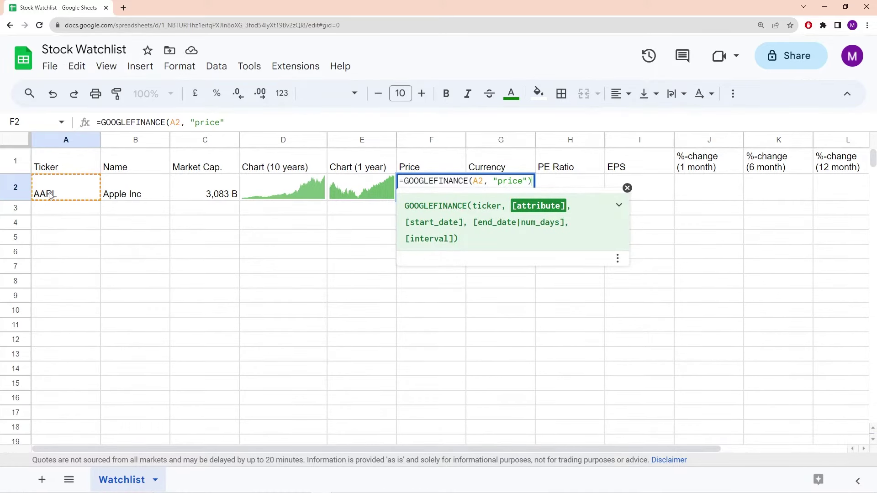
{"action": "type", "text": ")"}
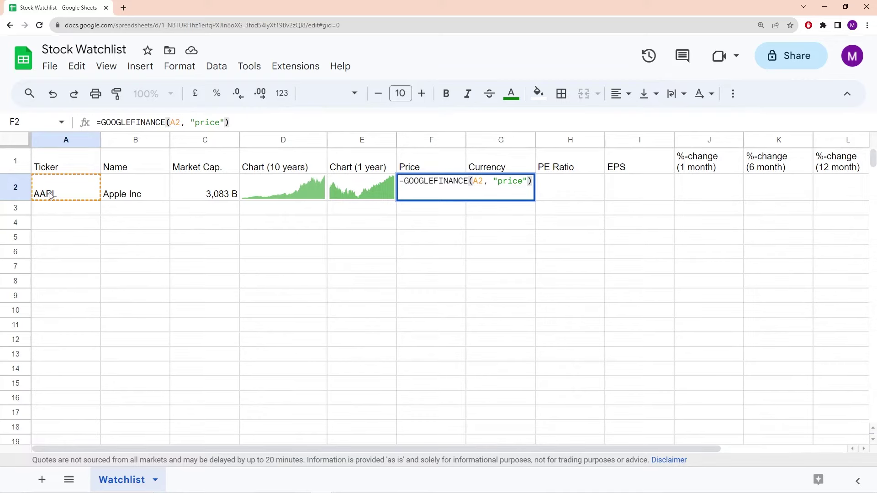
{"action": "key", "text": "Return"}
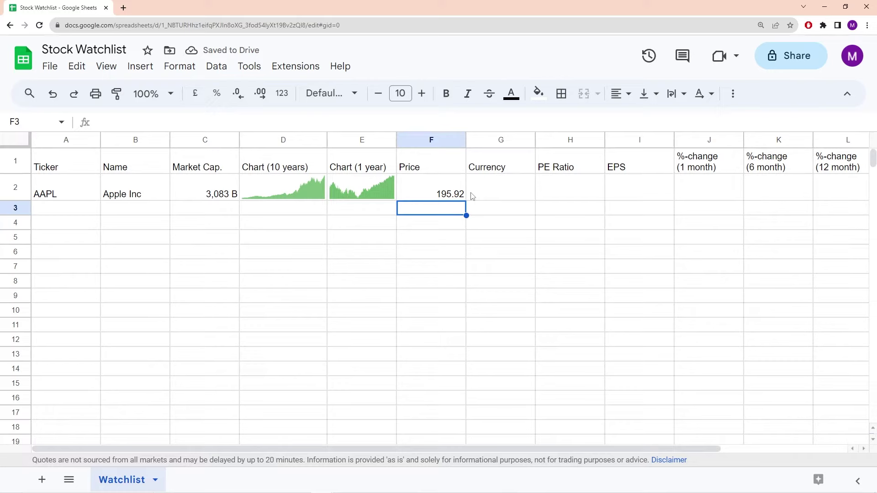
Check the price's Format > Number options, then close them without changes
{"action": "left_click", "coordinate": [409, 188]}
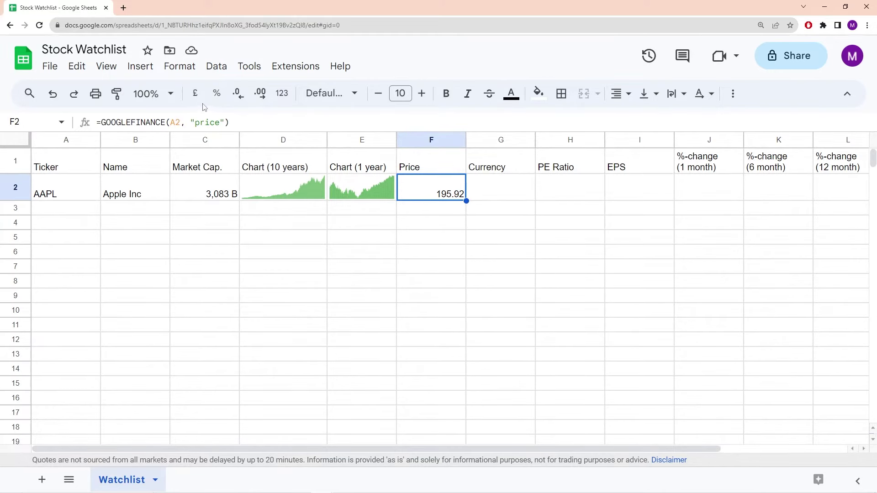
{"action": "left_click", "coordinate": [173, 68]}
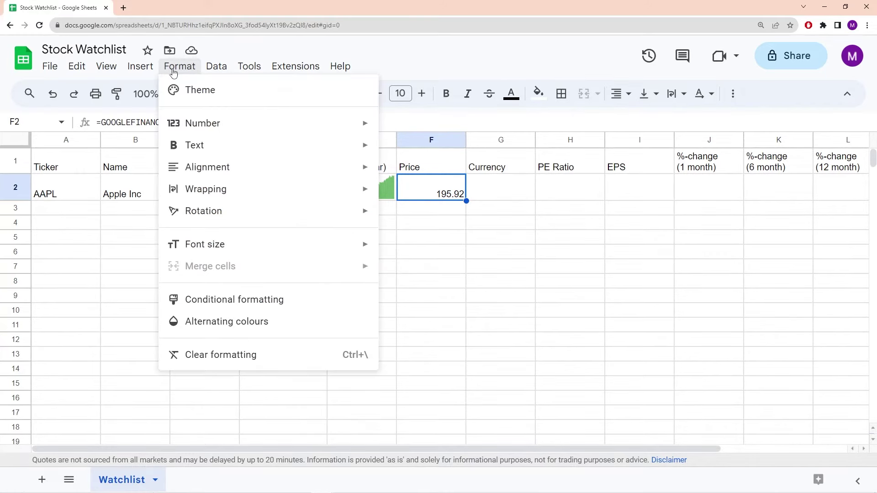
{"action": "mouse_move", "coordinate": [178, 122]}
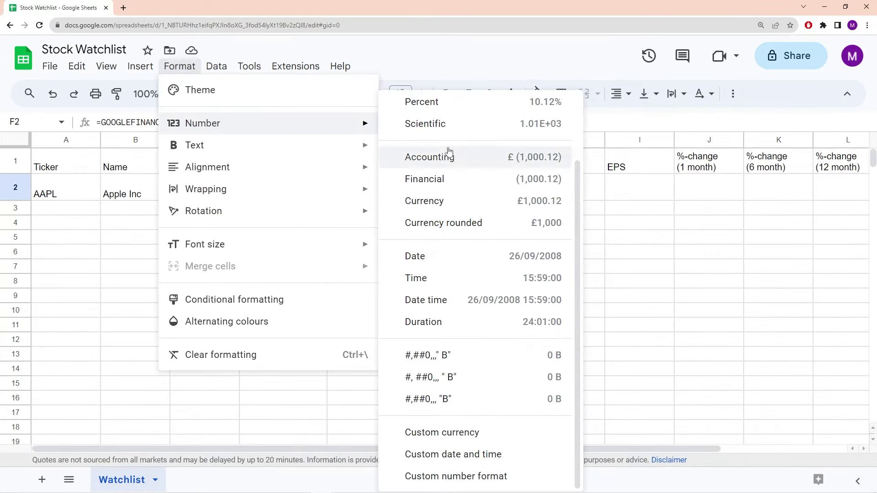
{"action": "scroll", "coordinate": [464, 161], "scroll_direction": "up", "scroll_amount": 2}
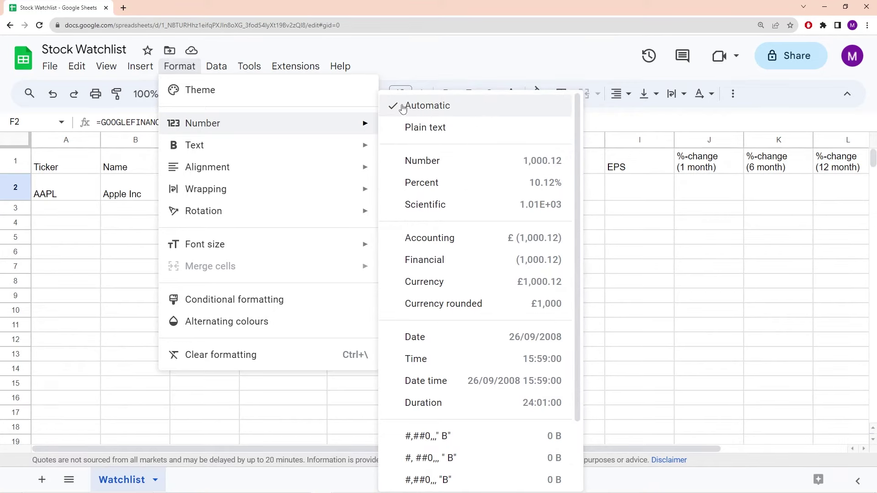
{"action": "left_click", "coordinate": [645, 197]}
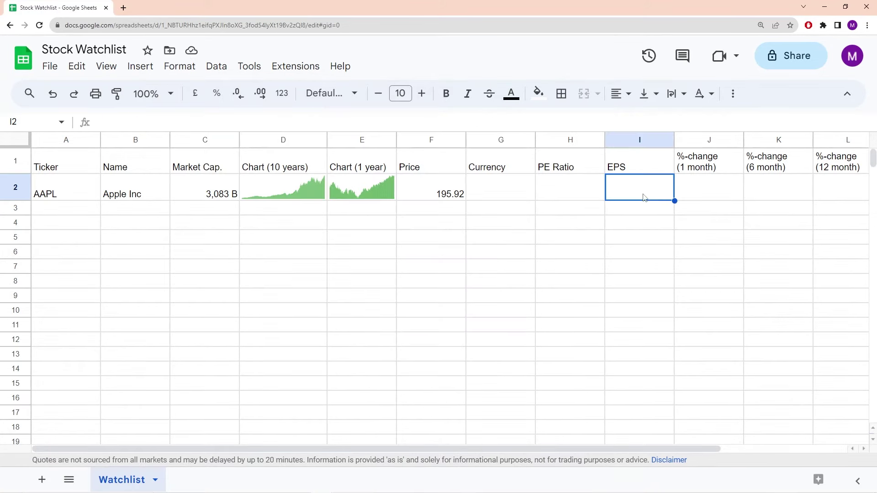
Enter =GOOGLEFINANCE(A2, "currency") in G2, showing USD
{"action": "left_click", "coordinate": [530, 191]}
{"action": "type", "text": "=goo"}
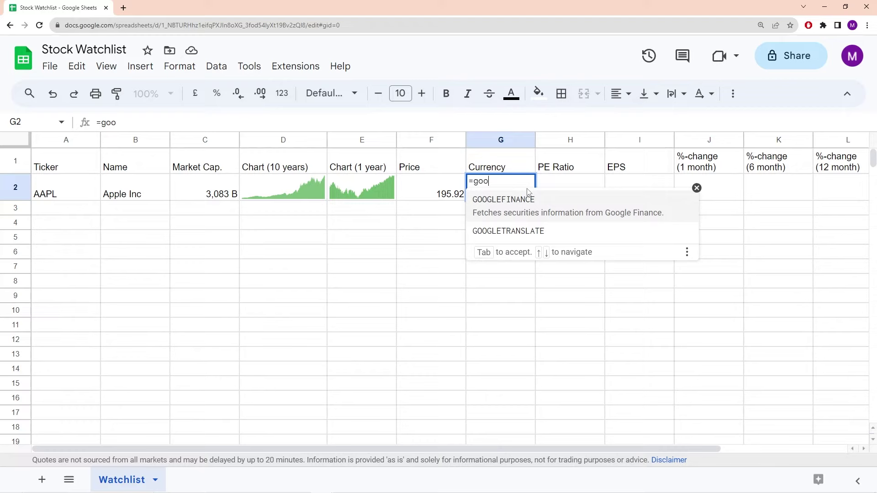
{"action": "key", "text": "Tab"}
{"action": "left_click", "coordinate": [38, 195]}
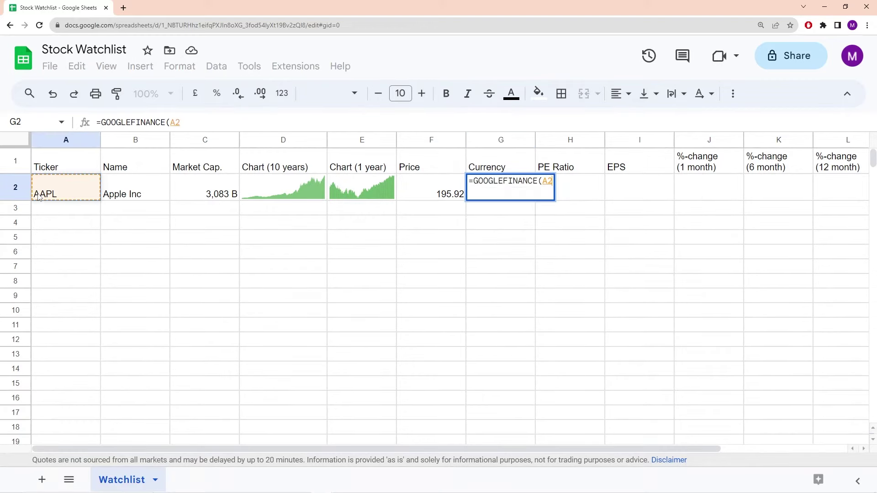
{"action": "type", "text": ", \"\""}
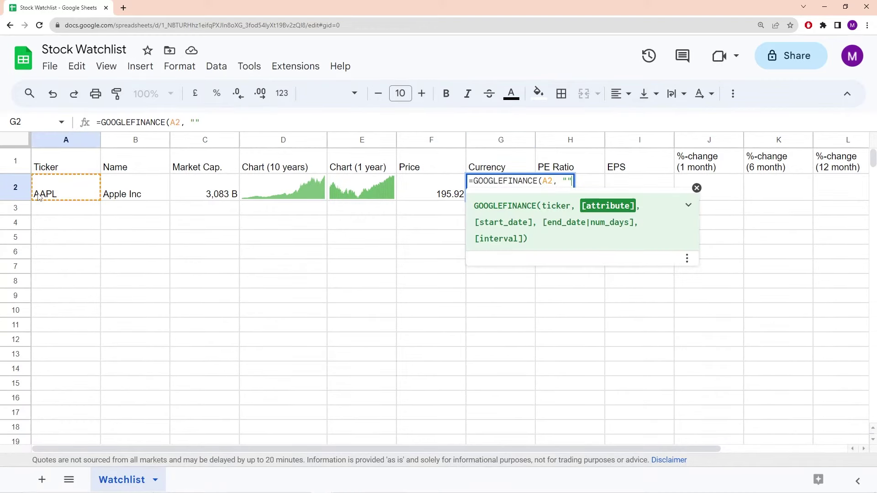
{"action": "type", "text": "crre"}
{"action": "key", "text": "BackSpace"}
{"action": "key", "text": "BackSpace"}
{"action": "key", "text": "BackSpace"}
{"action": "type", "text": "urrency"}
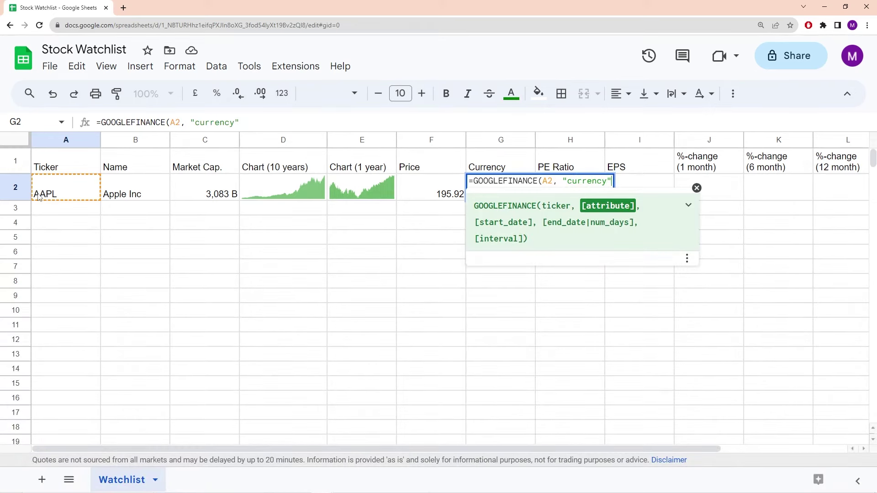
{"action": "type", "text": ")"}
{"action": "key", "text": "Return"}
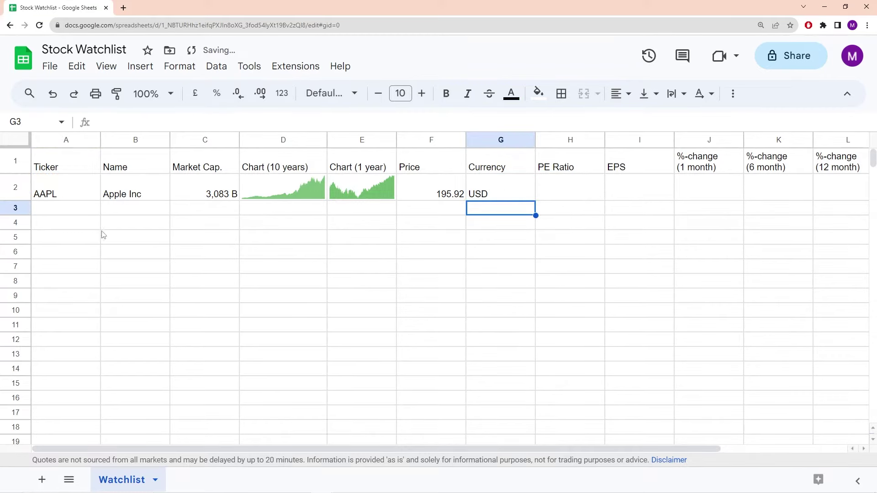
Enter =GOOGLEFINANCE(A2, "pe") in H2, showing 33.27
{"action": "double_click", "coordinate": [567, 197]}
{"action": "type", "text": "=goo"}
{"action": "key", "text": "Tab"}
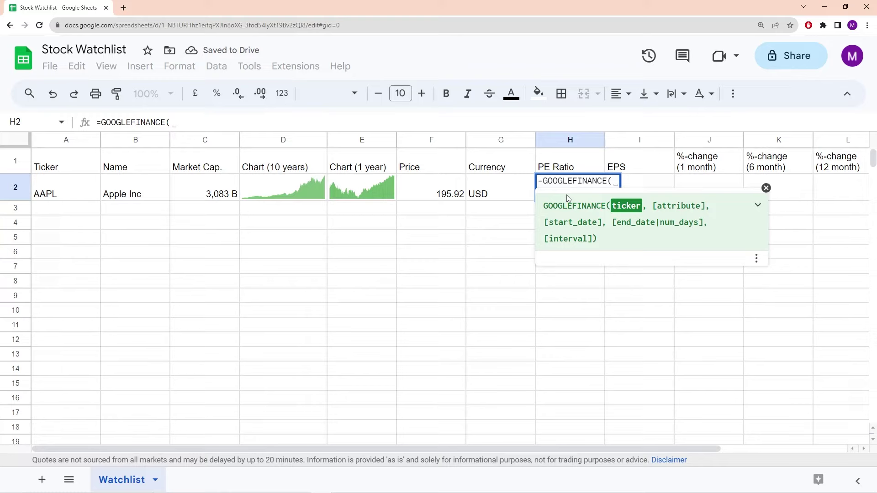
{"action": "left_click", "coordinate": [71, 197]}
{"action": "type", "text": ", "}
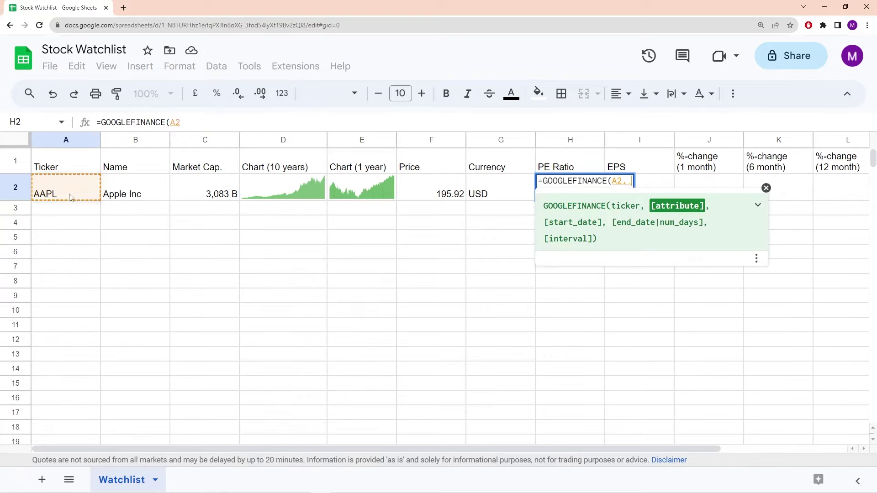
{"action": "type", "text": "\"\"pe"}
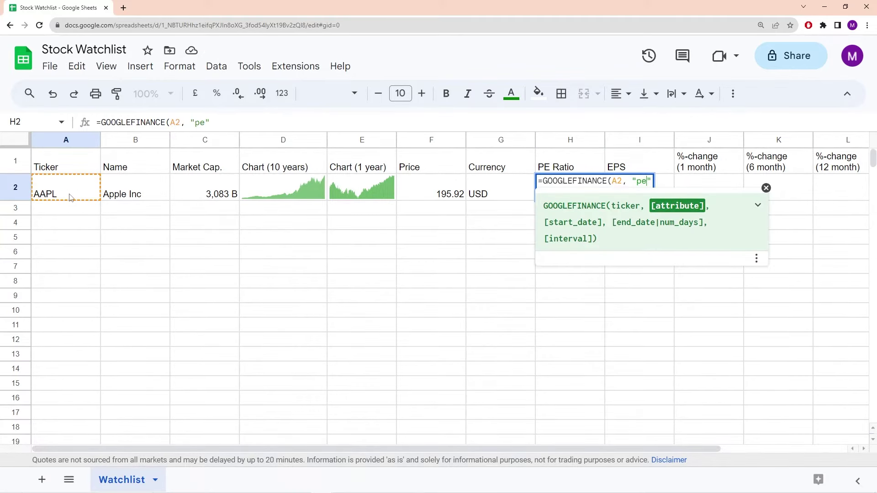
{"action": "type", "text": ")"}
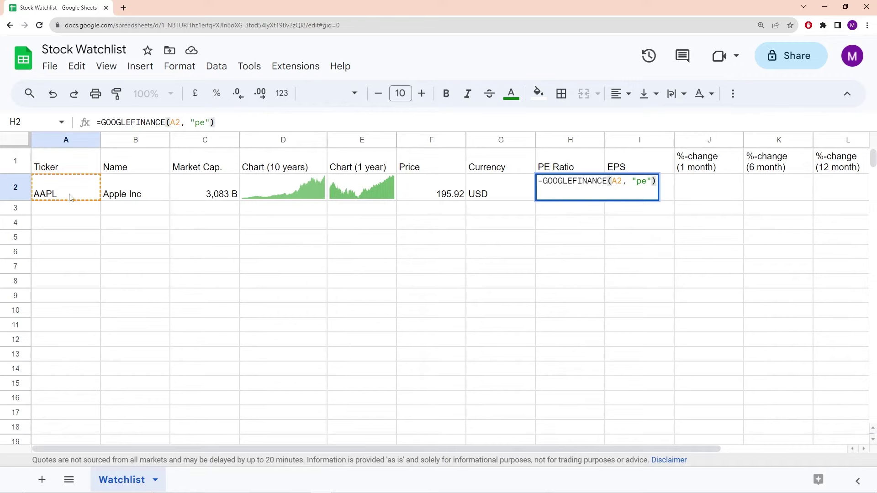
{"action": "key", "text": "Return"}
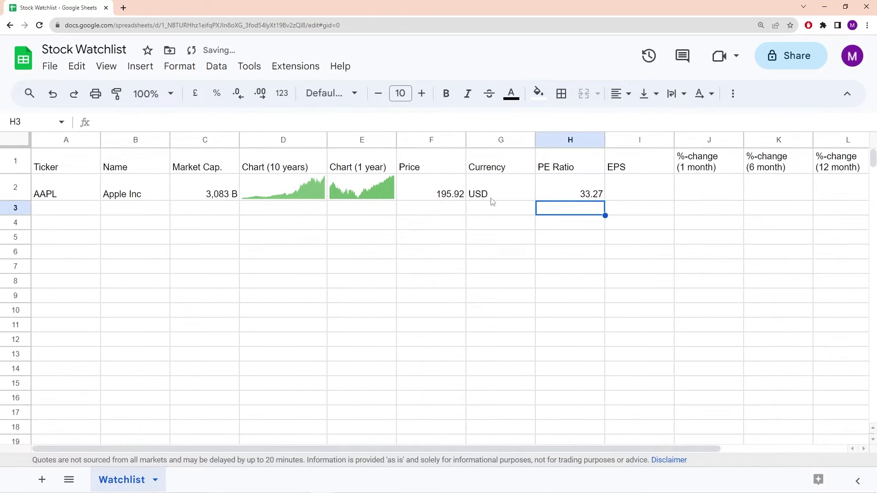
{"action": "left_click", "coordinate": [629, 189]}
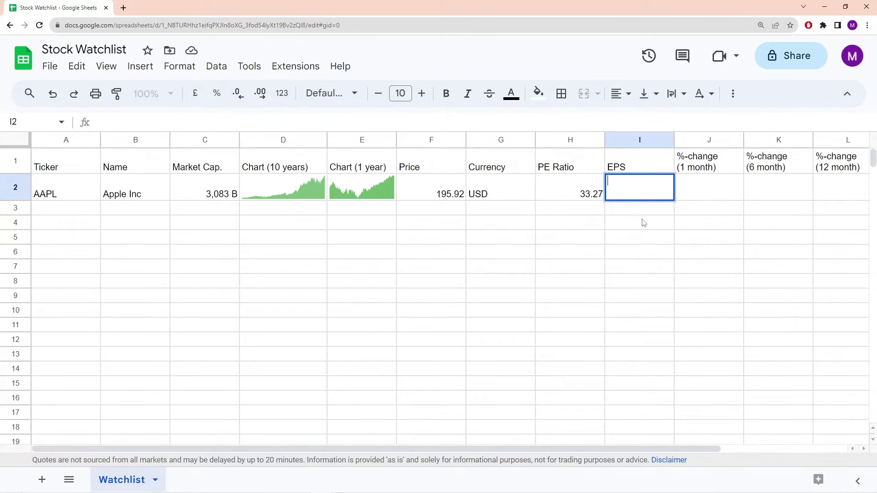
Enter =GOOGLEFINANCE(A2, "eps") in EPS cell I2, returning 5.89
{"action": "type", "text": "="}
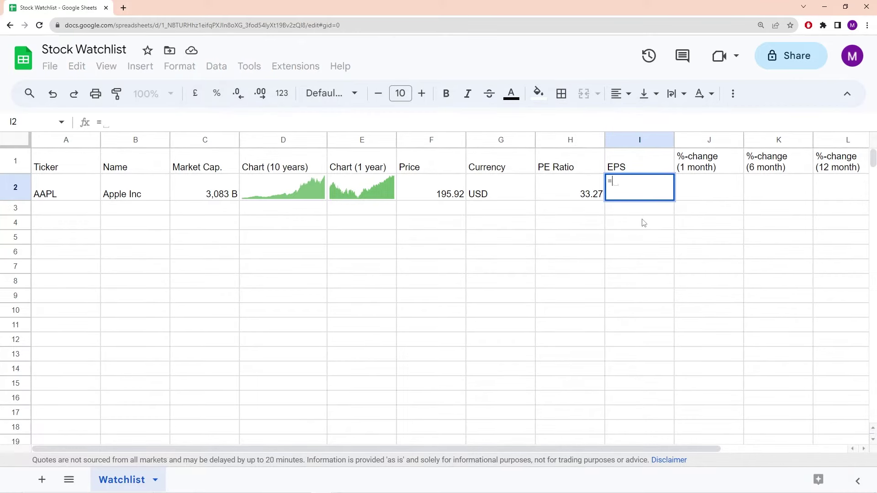
{"action": "type", "text": "g"}
{"action": "key", "text": "Tab"}
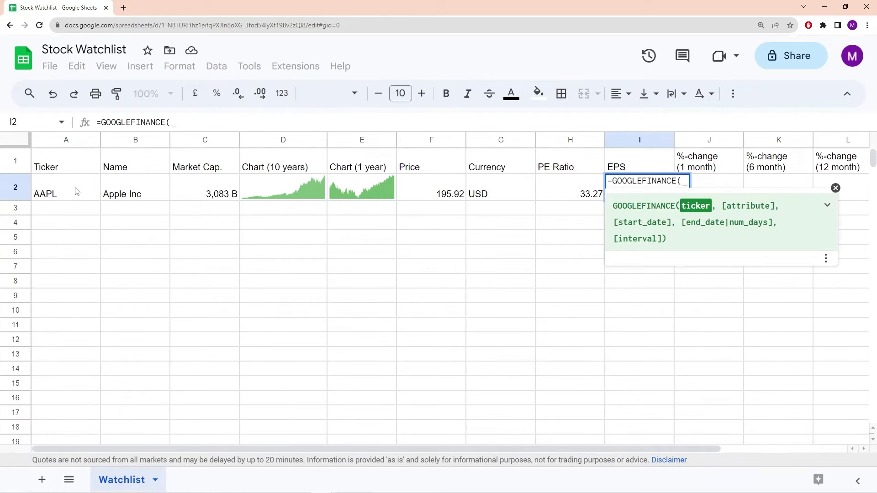
{"action": "left_click", "coordinate": [77, 191]}
{"action": "type", "text": ", \""}
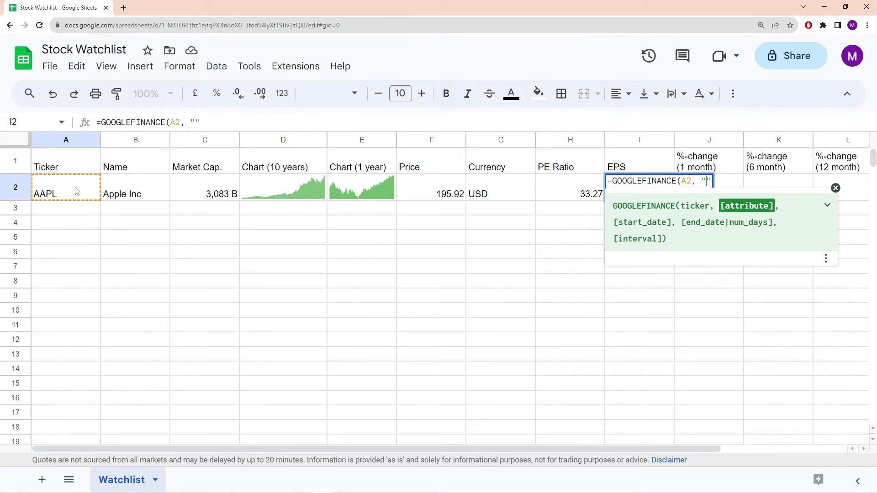
{"action": "type", "text": "eps"}
{"action": "type", "text": ")"}
{"action": "key", "text": "Return"}
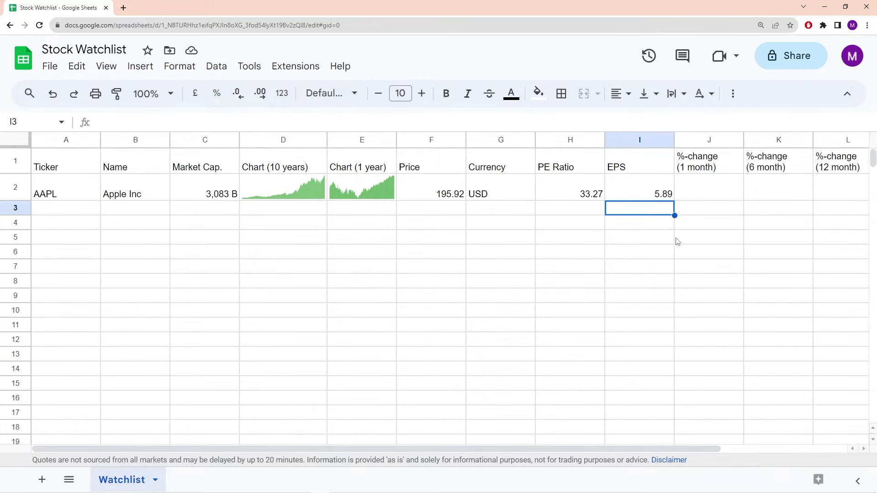
{"action": "left_click_drag", "start_coordinate": [430, 162], "coordinate": [644, 165]}
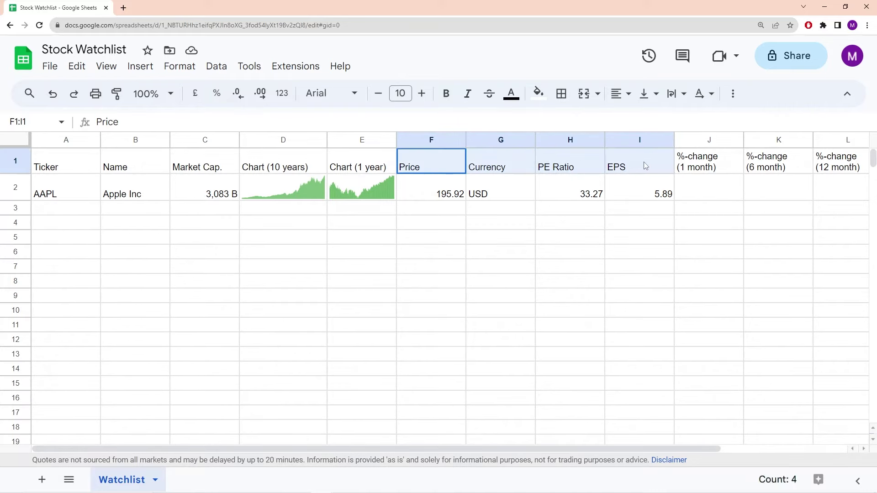
{"action": "left_click", "coordinate": [656, 226]}
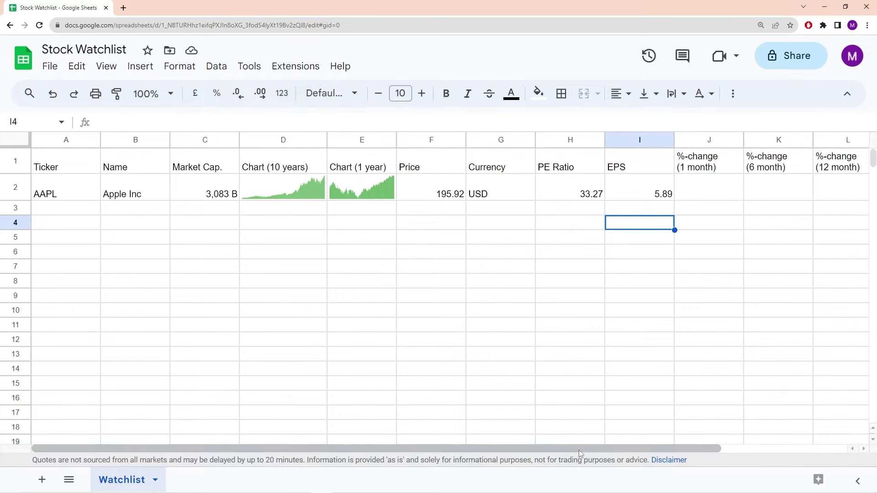
{"action": "left_click_drag", "start_coordinate": [464, 137], "coordinate": [443, 137]}
{"action": "left_click", "coordinate": [504, 140]}
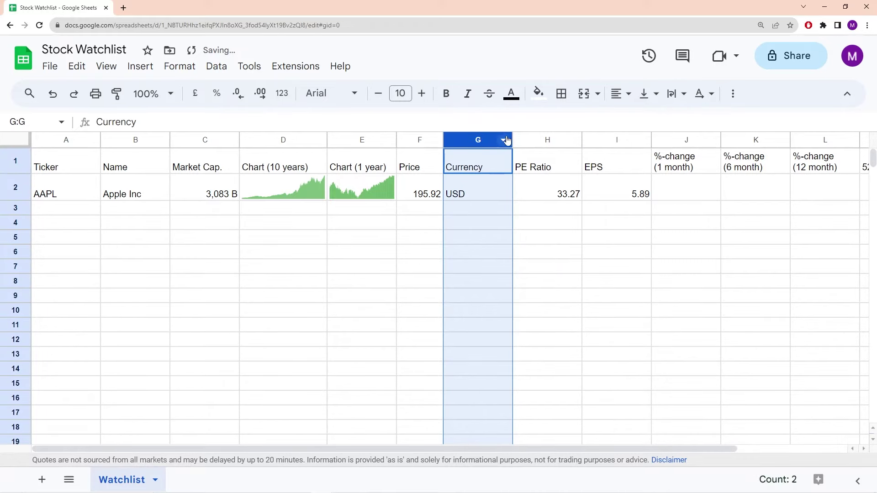
{"action": "left_click_drag", "start_coordinate": [513, 137], "coordinate": [491, 137]}
{"action": "left_click_drag", "start_coordinate": [560, 137], "coordinate": [539, 137]}
{"action": "left_click", "coordinate": [667, 165]}
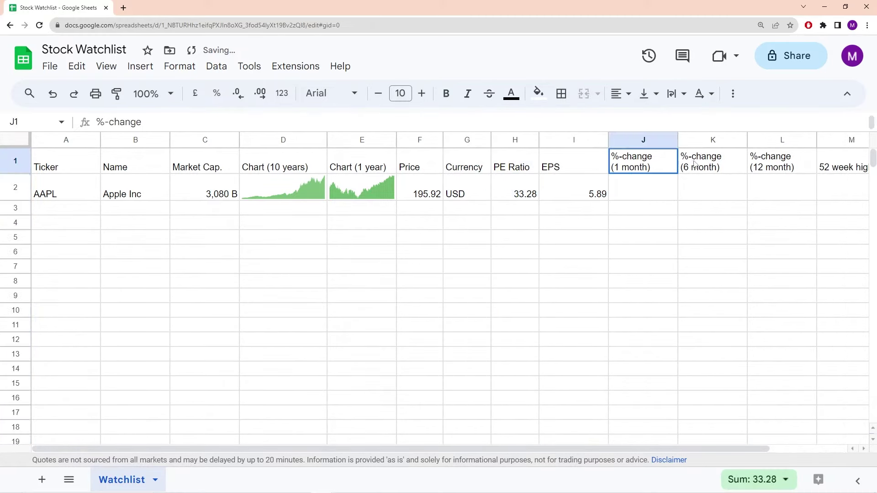
{"action": "left_click_drag", "start_coordinate": [694, 164], "coordinate": [772, 171]}
{"action": "left_click", "coordinate": [707, 231]}
{"action": "left_click", "coordinate": [638, 167]}
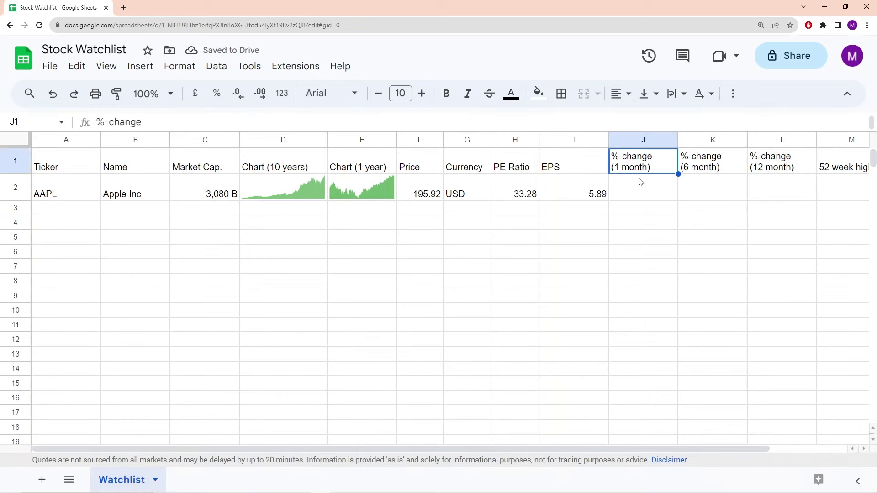
{"action": "left_click", "coordinate": [641, 181]}
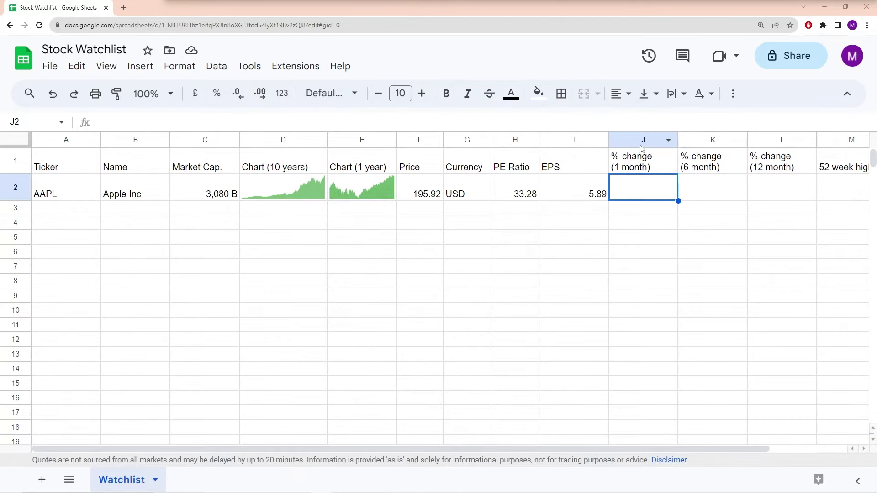
{"action": "double_click", "coordinate": [642, 184]}
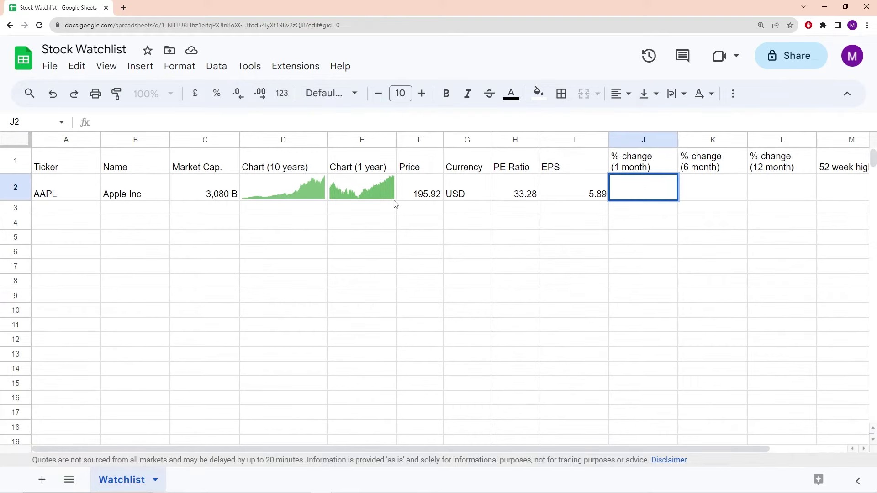
{"action": "left_click", "coordinate": [433, 188]}
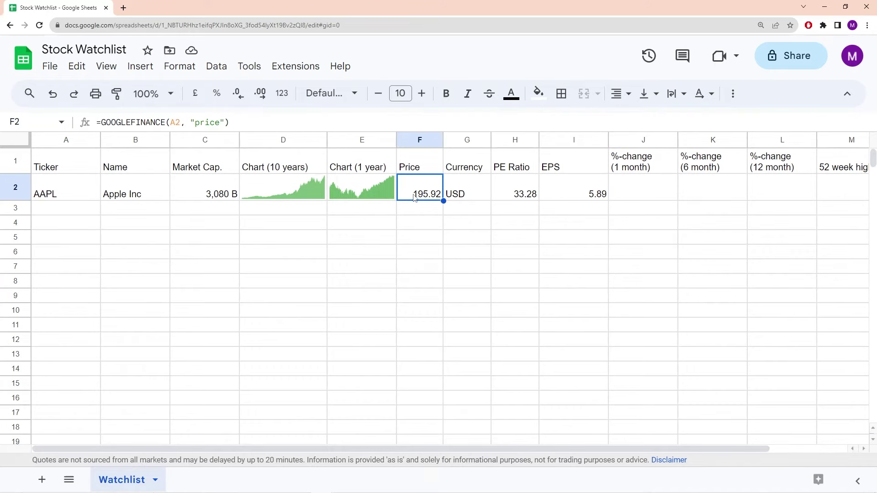
{"action": "left_click", "coordinate": [626, 197]}
Enter =GOOGLEFINANCE(A2,"price", EDATE(today(), -1)) in J2, returning a Date/Close table
{"action": "double_click", "coordinate": [626, 197]}
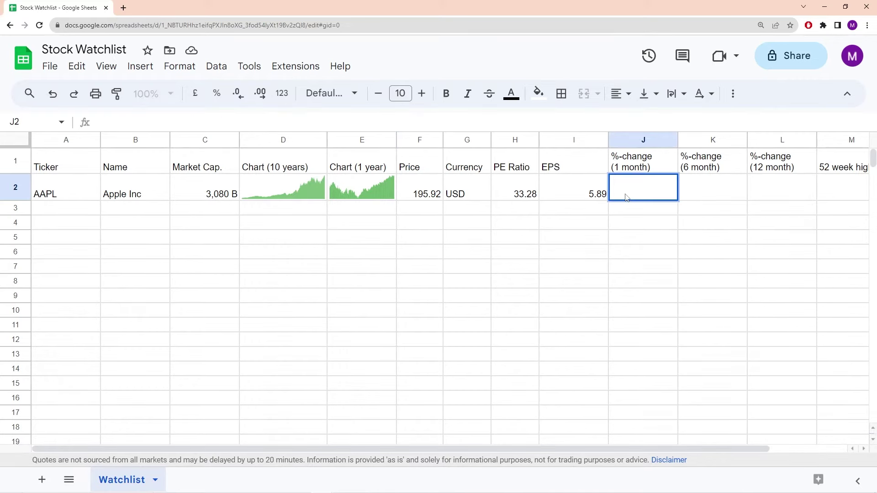
{"action": "type", "text": "=go"}
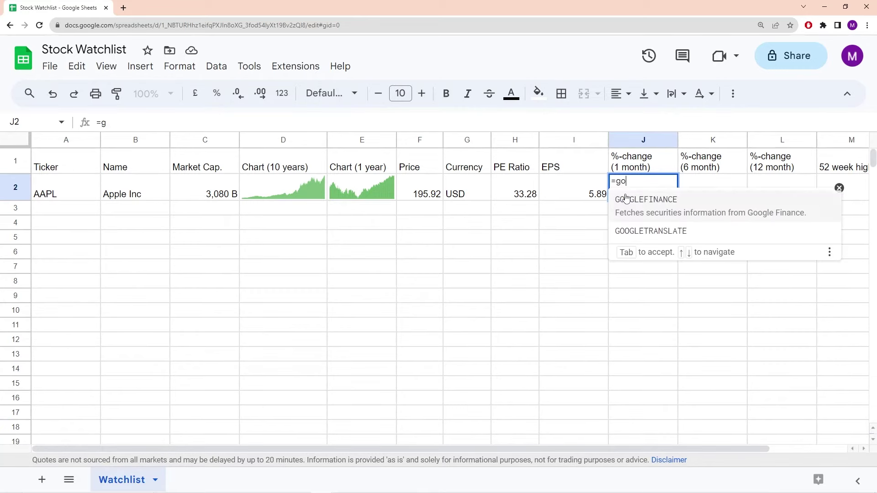
{"action": "key", "text": "Tab"}
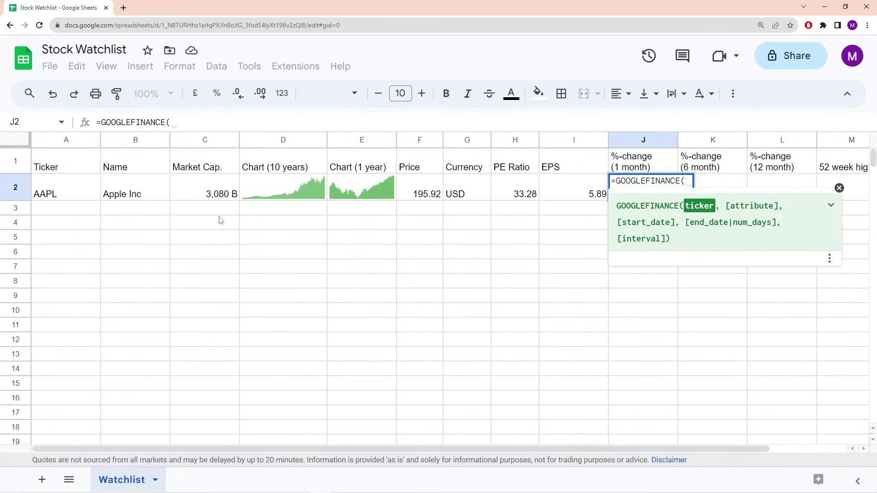
{"action": "left_click", "coordinate": [68, 193]}
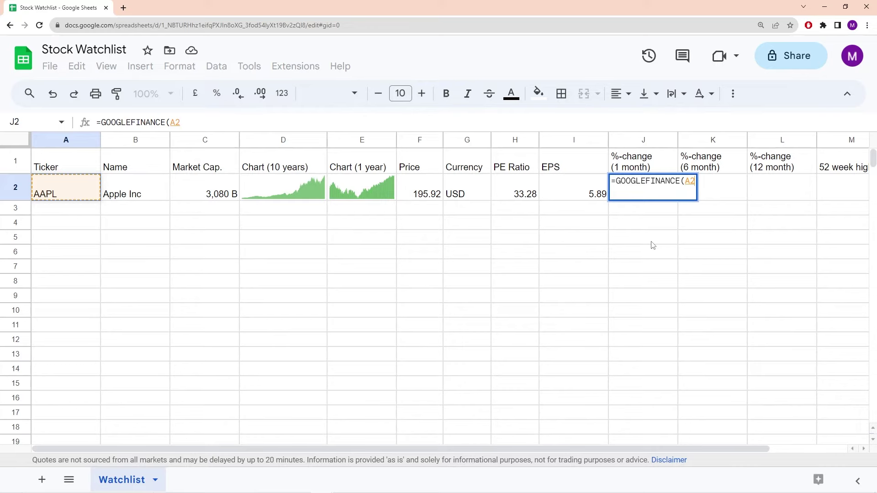
{"action": "type", "text": ","}
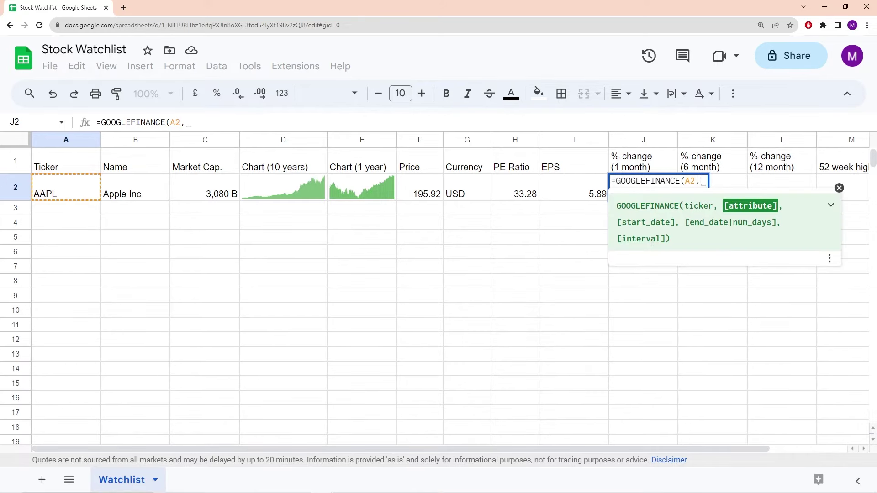
{"action": "type", "text": "\""}
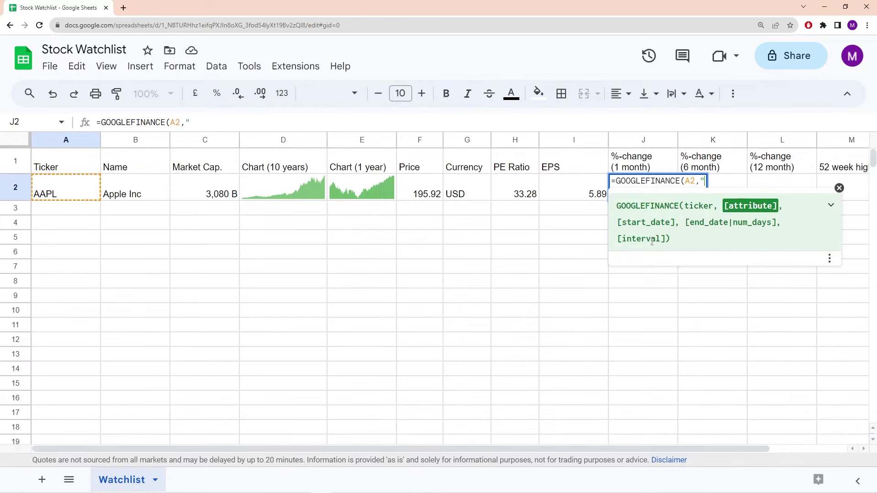
{"action": "type", "text": "price\""}
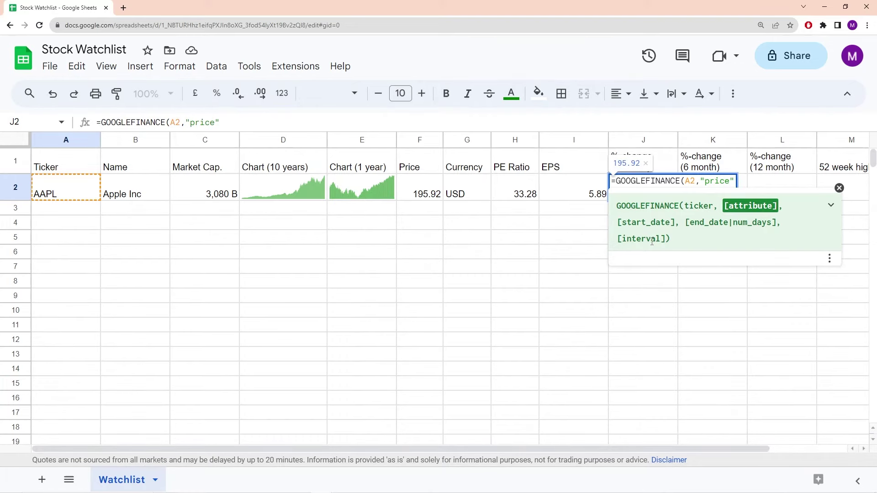
{"action": "type", "text": ", "}
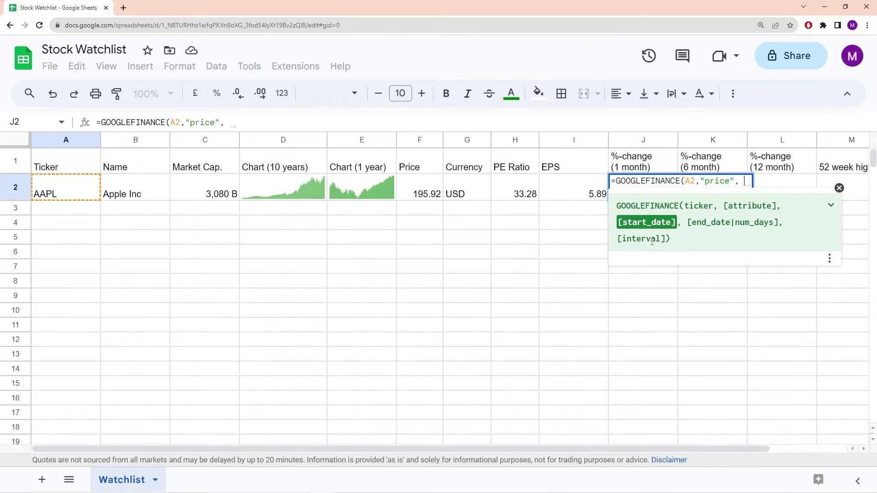
{"action": "type", "text": "E"}
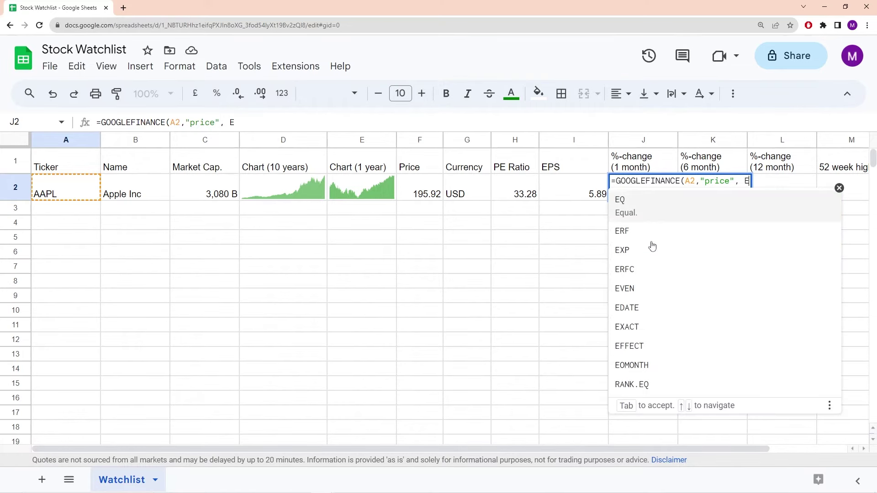
{"action": "type", "text": "Date"}
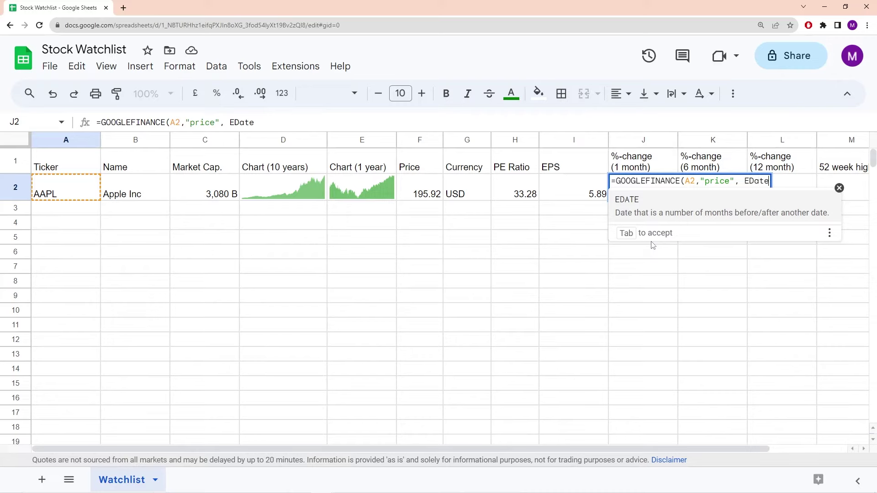
{"action": "key", "text": "BackSpace"}
{"action": "key", "text": "BackSpace"}
{"action": "key", "text": "BackSpace"}
{"action": "type", "text": "ATE("}
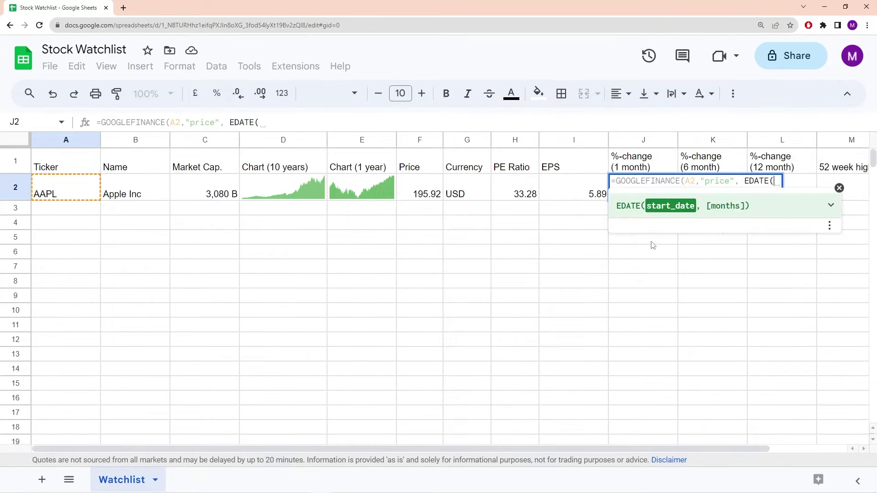
{"action": "type", "text": "today()"}
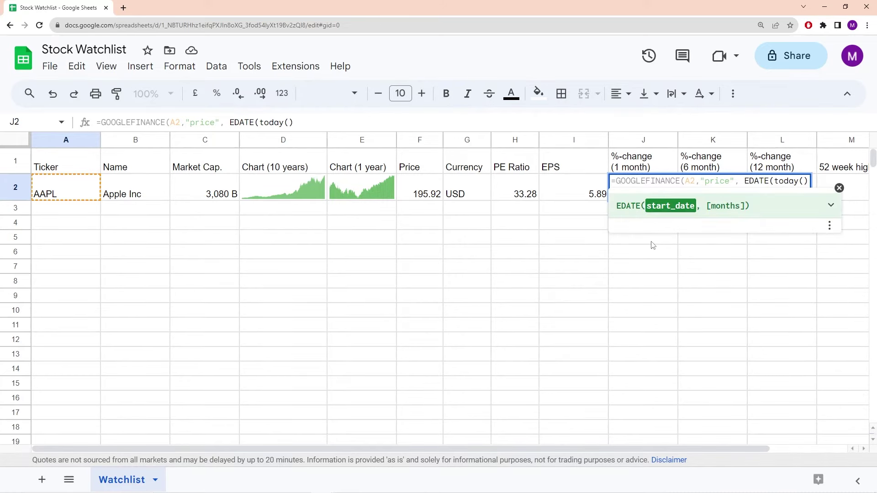
{"action": "type", "text": ", -1"}
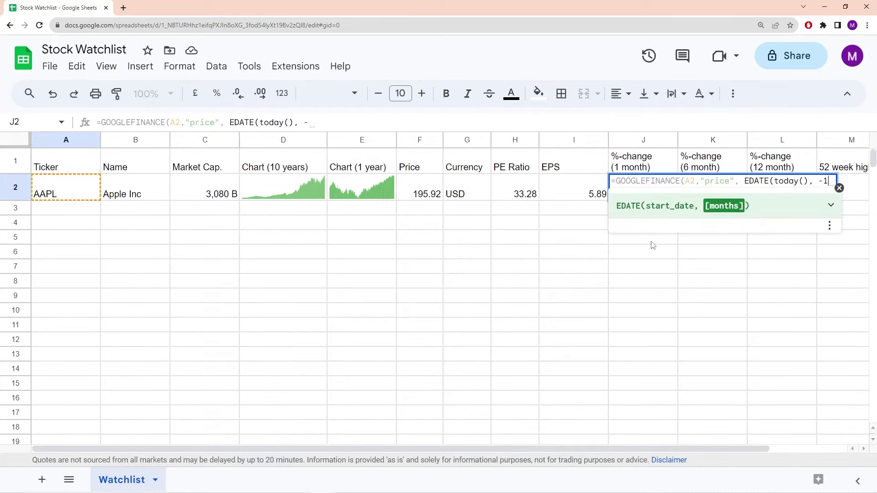
{"action": "type", "text": ")"}
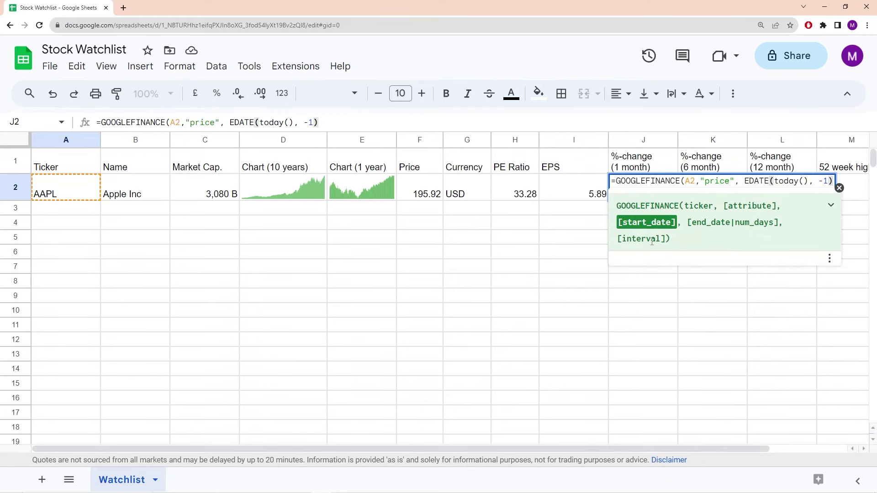
{"action": "type", "text": ")"}
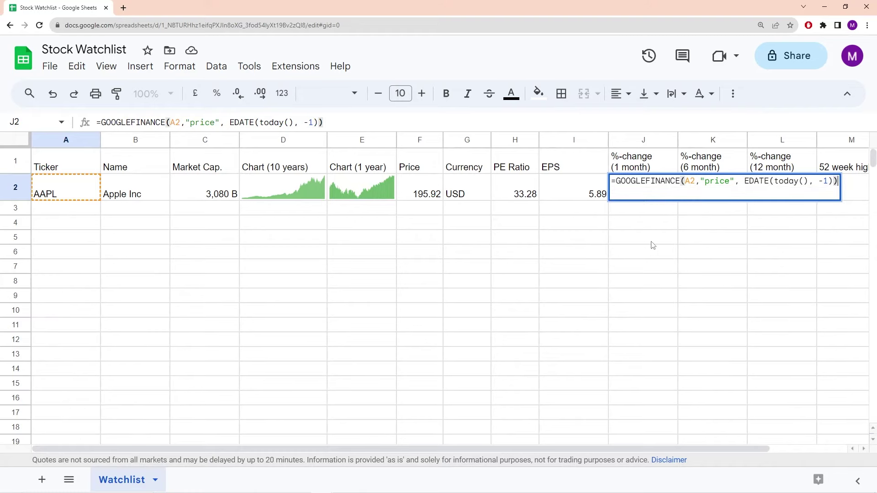
{"action": "left_click", "coordinate": [617, 181]}
{"action": "key", "text": "ctrl+a"}
{"action": "key", "text": "ctrl+c"}
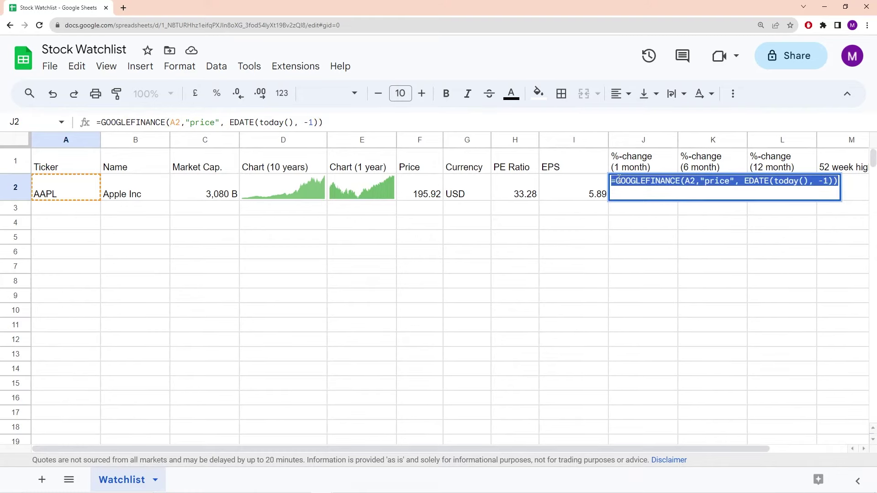
{"action": "key", "text": "Return"}
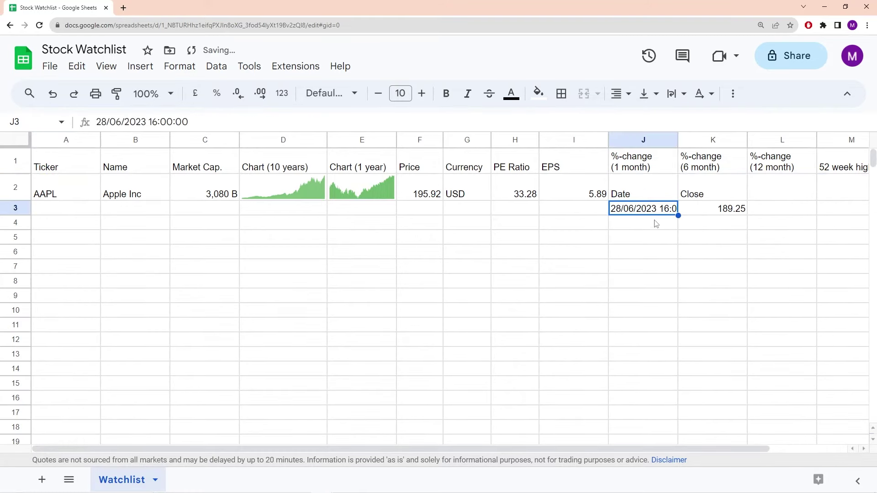
Inspect the returned Date/Close table in J2:K3, including the 189.25 close
{"action": "left_click", "coordinate": [657, 195]}
{"action": "left_click", "coordinate": [706, 192]}
{"action": "left_click", "coordinate": [661, 211]}
{"action": "left_click", "coordinate": [705, 212]}
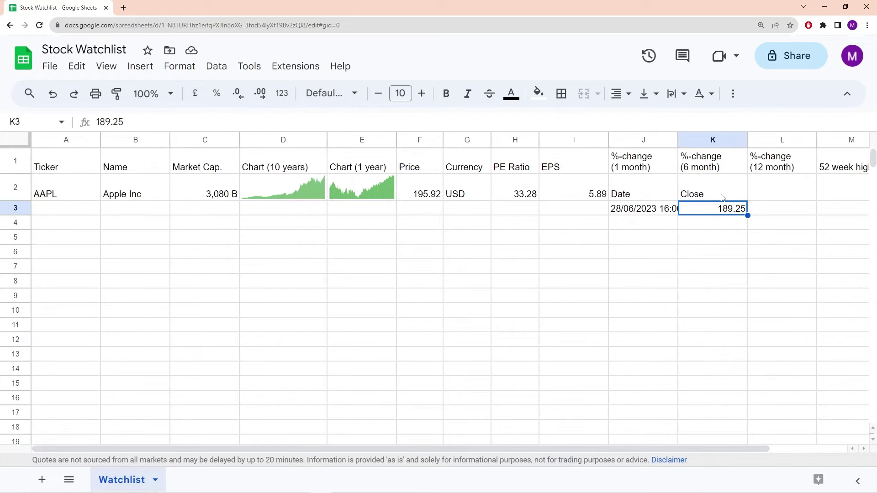
{"action": "double_click", "coordinate": [713, 212]}
{"action": "left_click_drag", "start_coordinate": [713, 212], "coordinate": [749, 211]}
{"action": "left_click", "coordinate": [711, 228]}
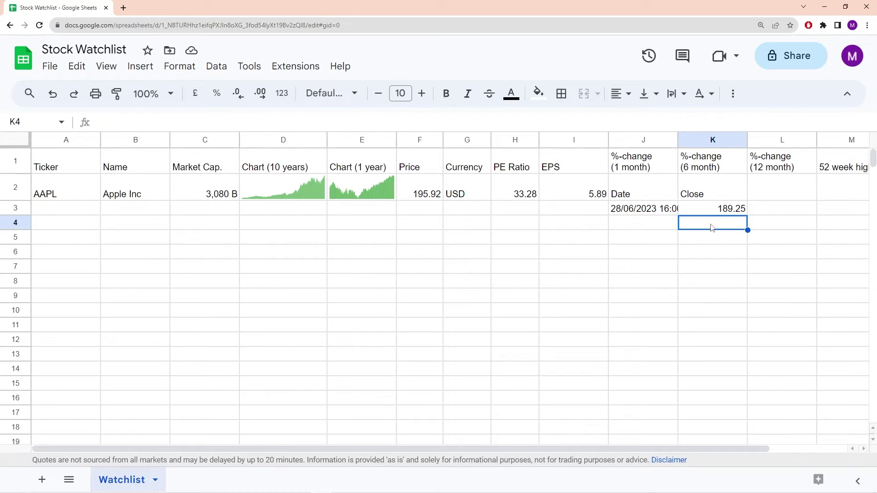
{"action": "left_click", "coordinate": [671, 192]}
{"action": "left_click", "coordinate": [685, 195]}
{"action": "left_click", "coordinate": [706, 211]}
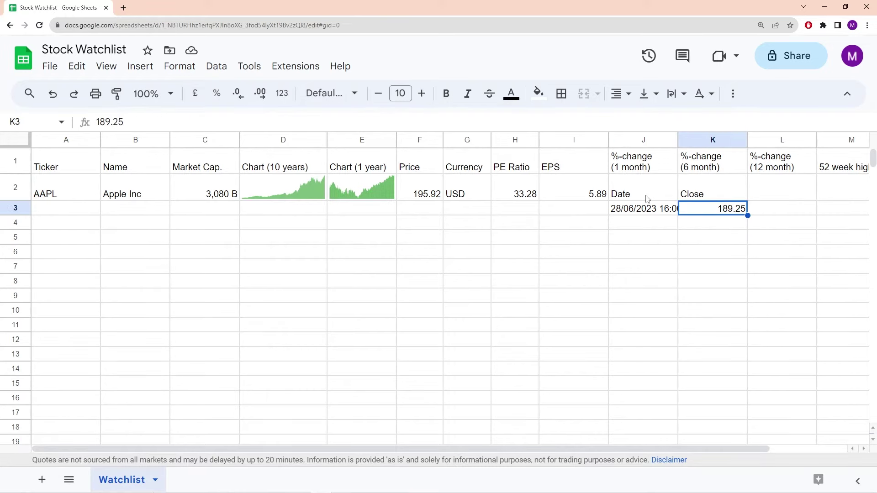
Undo the one-month lookup formula in J2, clearing its results
{"action": "left_click", "coordinate": [648, 199]}
{"action": "double_click", "coordinate": [648, 199]}
{"action": "left_click", "coordinate": [689, 223]}
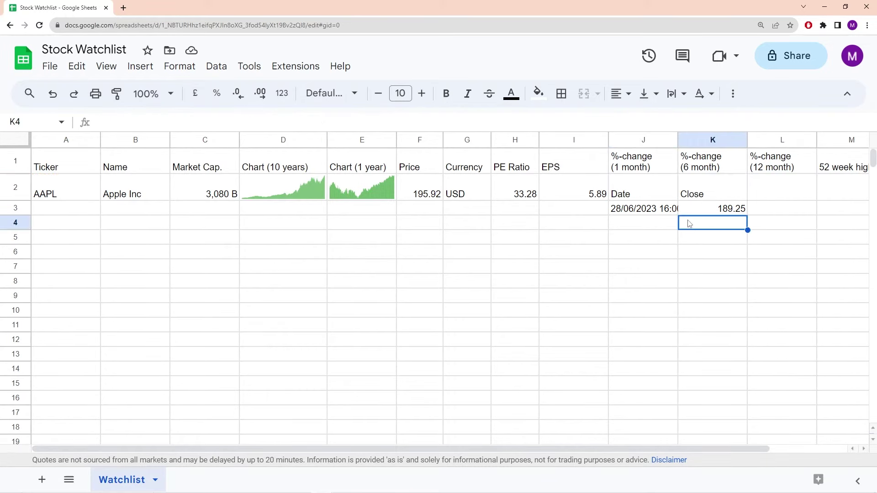
{"action": "key", "text": "ctrl+z"}
Paste the lookup back into J2 and wrap it in INDEX with row 2, column 2
{"action": "double_click", "coordinate": [663, 191]}
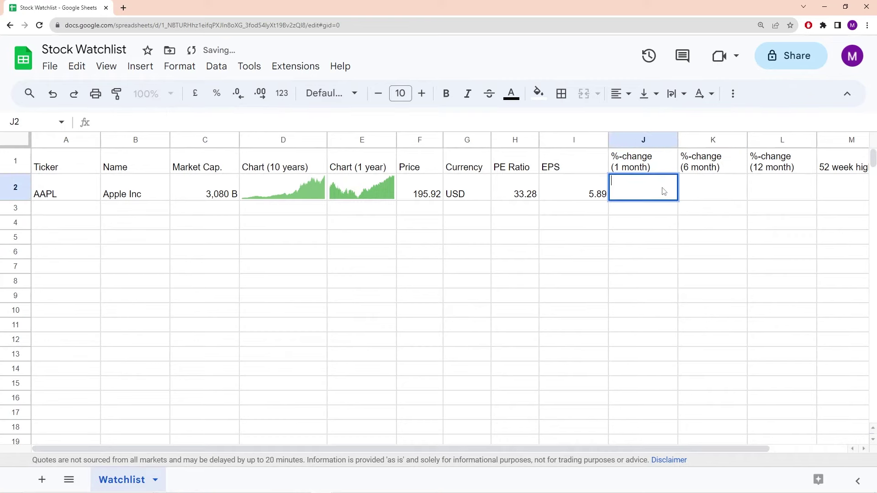
{"action": "key", "text": "ctrl+v"}
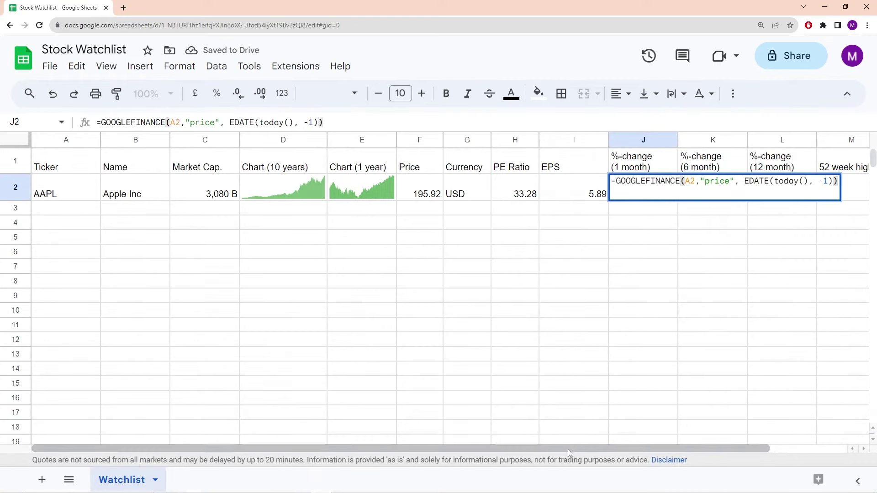
{"action": "left_click", "coordinate": [617, 181]}
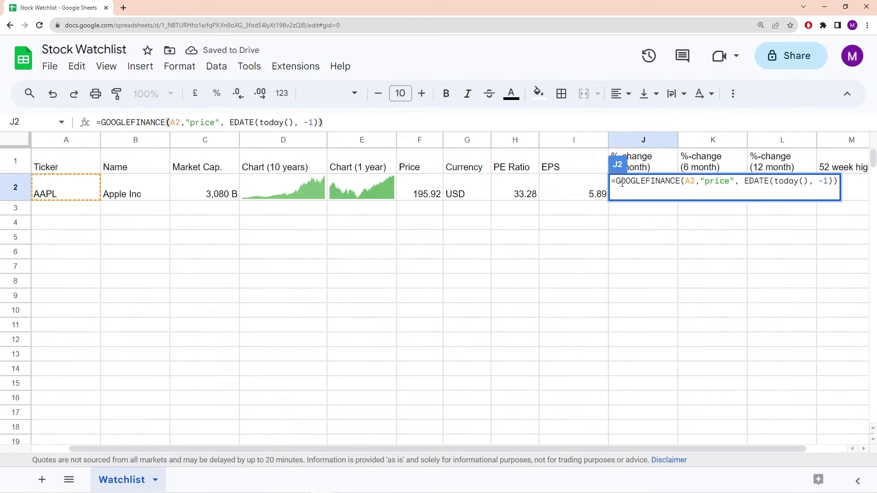
{"action": "type", "text": "INEX"}
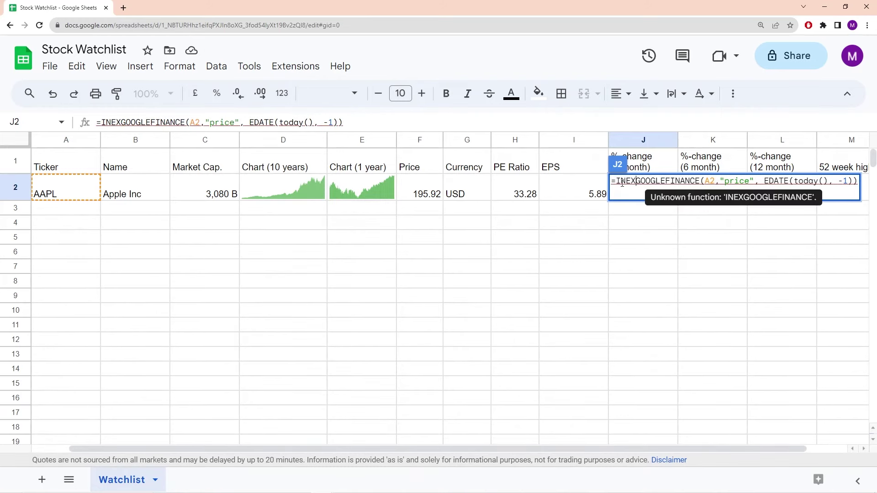
{"action": "key", "text": "BackSpace"}
{"action": "key", "text": "BackSpace"}
{"action": "type", "text": "DEX("}
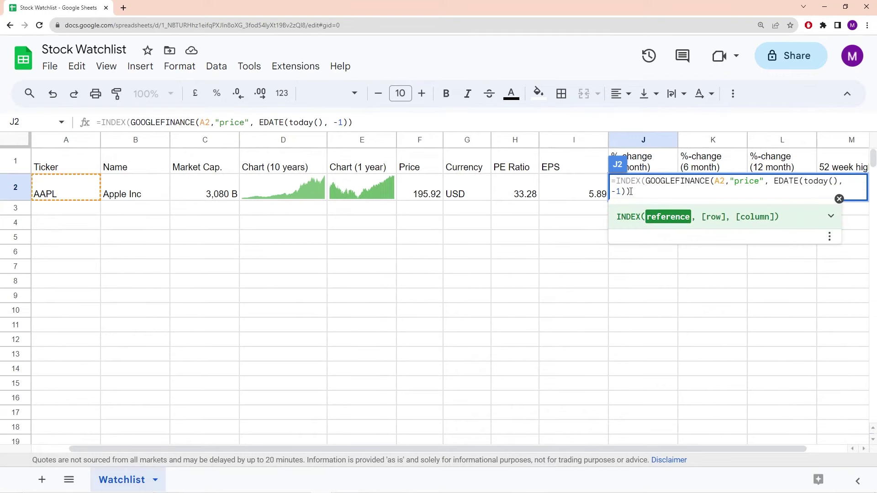
{"action": "left_click", "coordinate": [631, 193]}
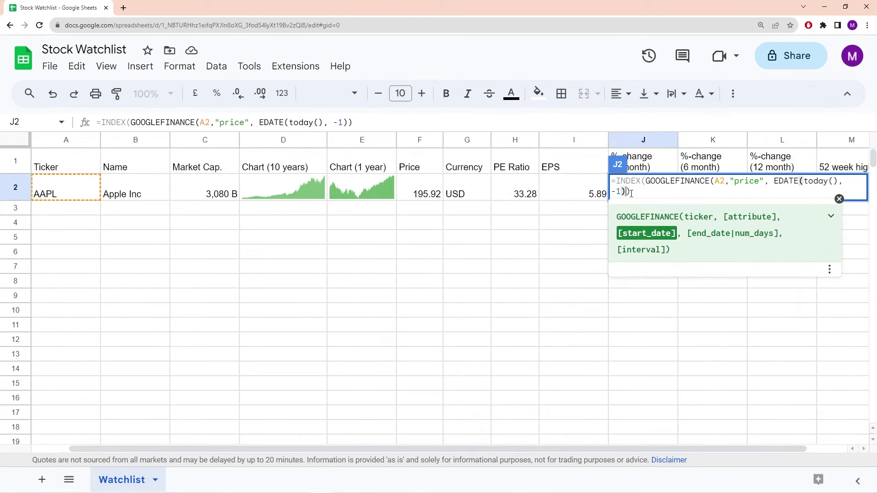
{"action": "type", "text": ",2,2"}
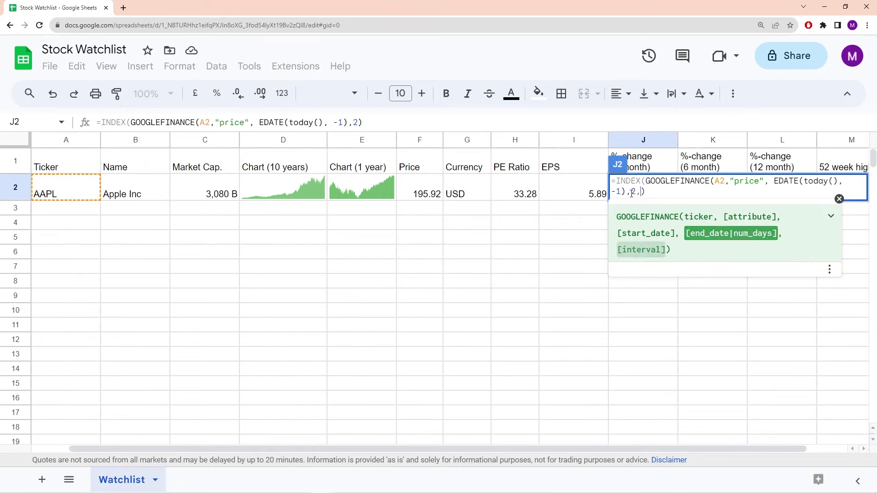
{"action": "key", "text": "Right"}
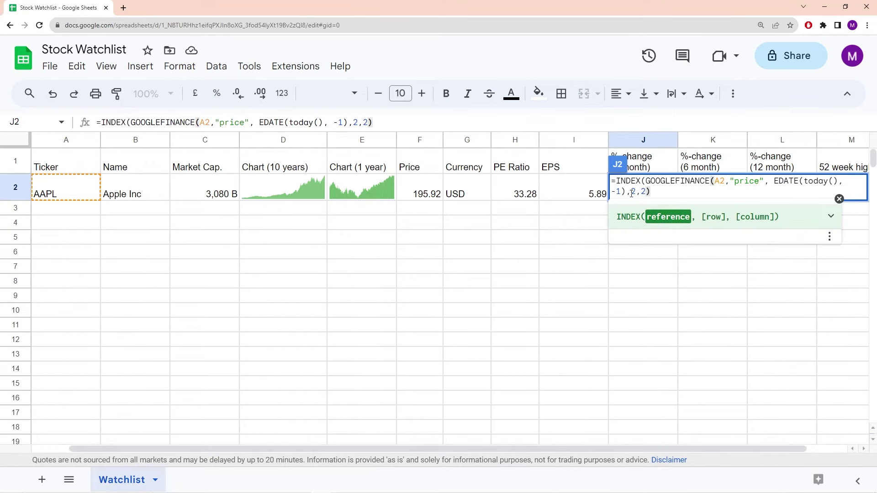
{"action": "key", "text": "Return"}
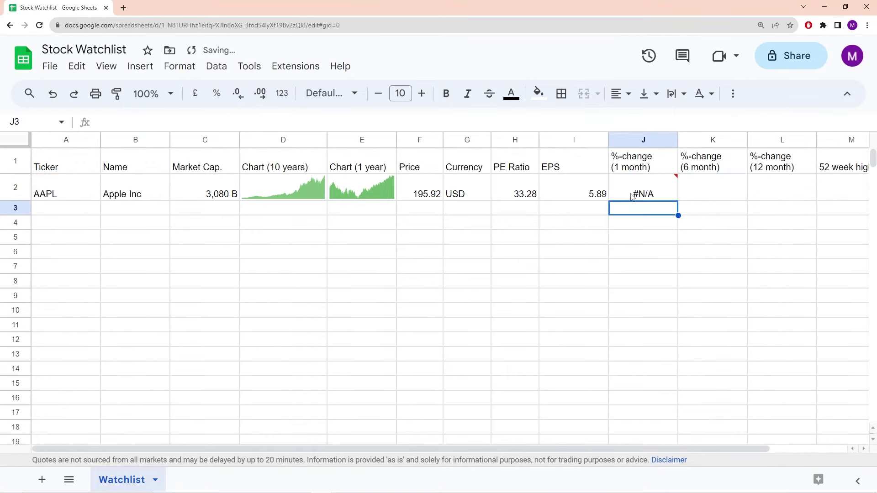
Correct J2's formula ending to '),2,2)' so it returns 189.25 instead of #N/A
{"action": "double_click", "coordinate": [652, 196]}
{"action": "key", "text": "BackSpace"}
{"action": "key", "text": "BackSpace"}
{"action": "key", "text": "BackSpace"}
{"action": "key", "text": "BackSpace"}
{"action": "key", "text": "BackSpace"}
{"action": "key", "text": "BackSpace"}
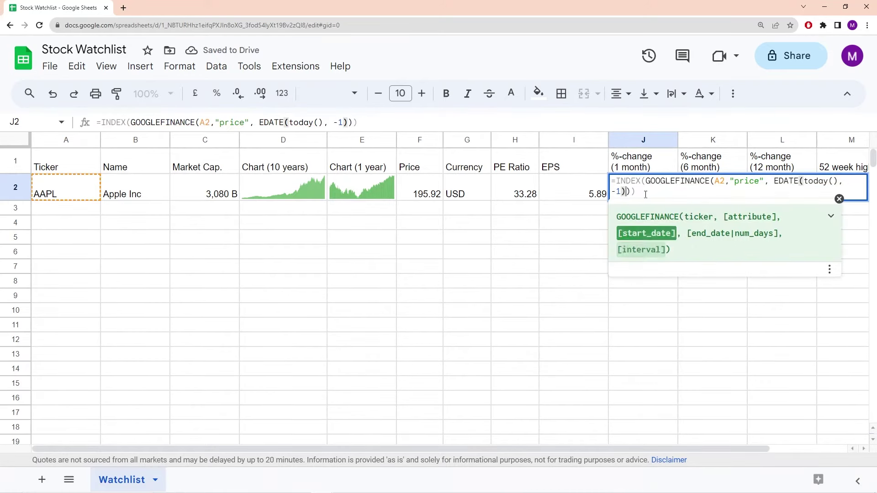
{"action": "type", "text": "),2,2"}
{"action": "key", "text": "Return"}
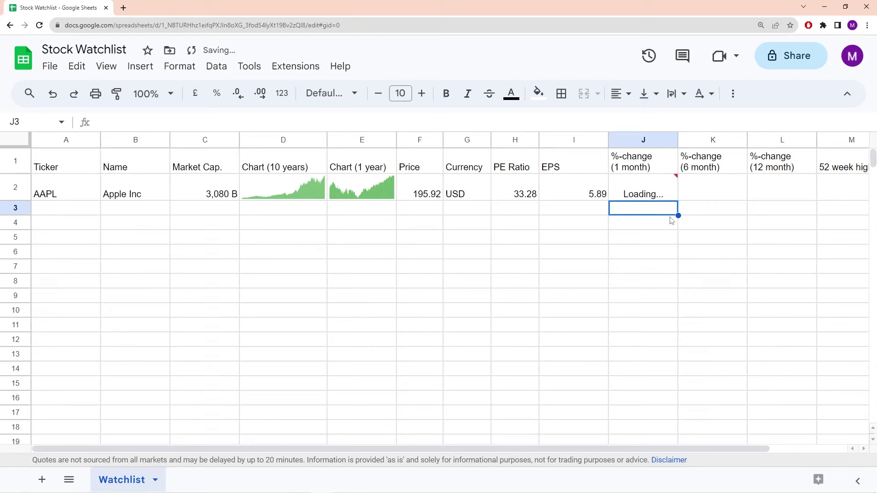
{"action": "key", "text": "Up"}
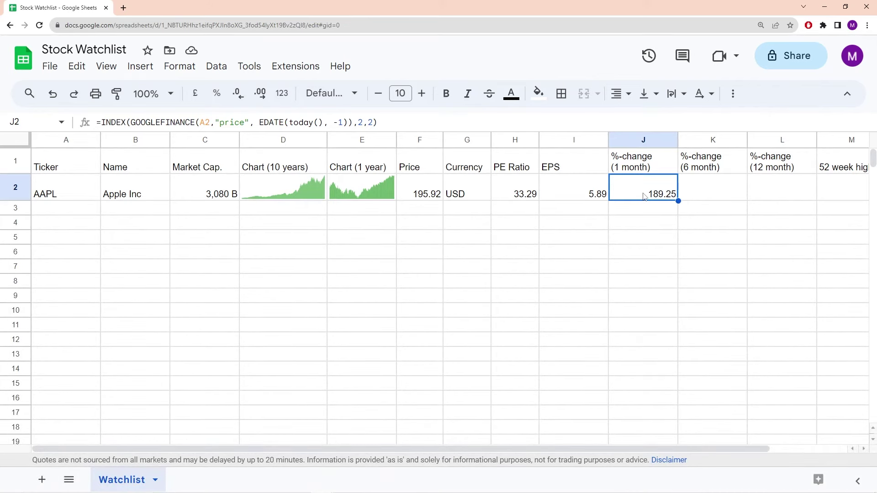
Insert 'F2-' after the equals sign in J2's INDEX formula
{"action": "left_click_drag", "start_coordinate": [657, 446], "coordinate": [761, 442]}
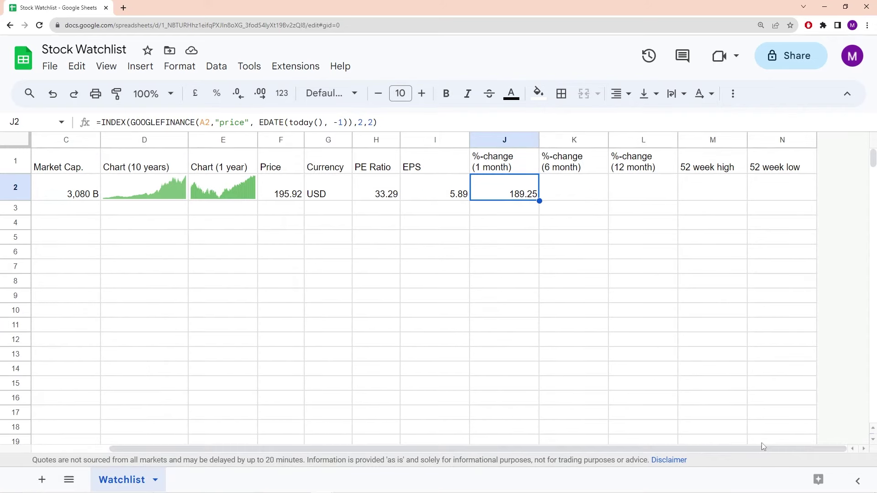
{"action": "double_click", "coordinate": [505, 197]}
{"action": "left_click", "coordinate": [479, 181]}
{"action": "left_click", "coordinate": [286, 197]}
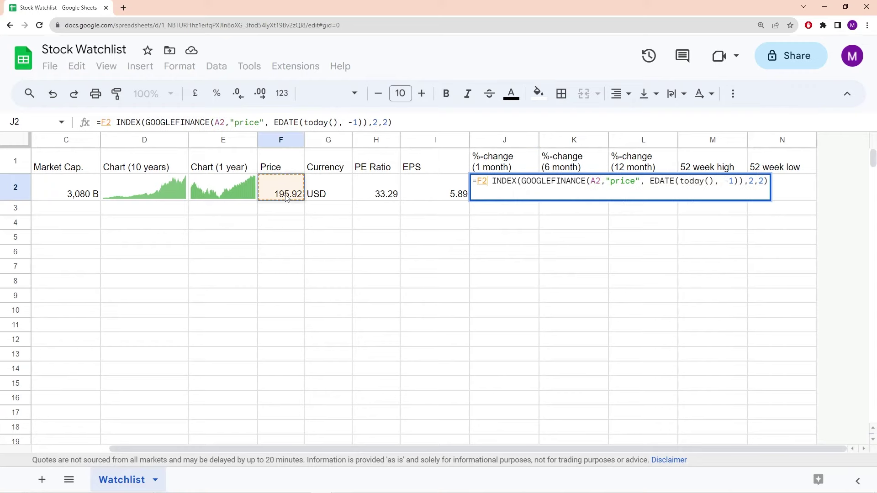
{"action": "type", "text": "-"}
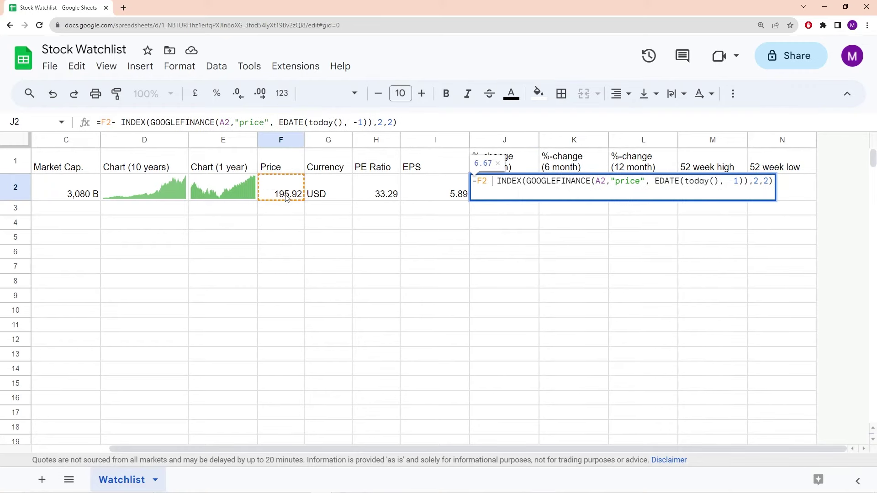
{"action": "left_click", "coordinate": [498, 182]}
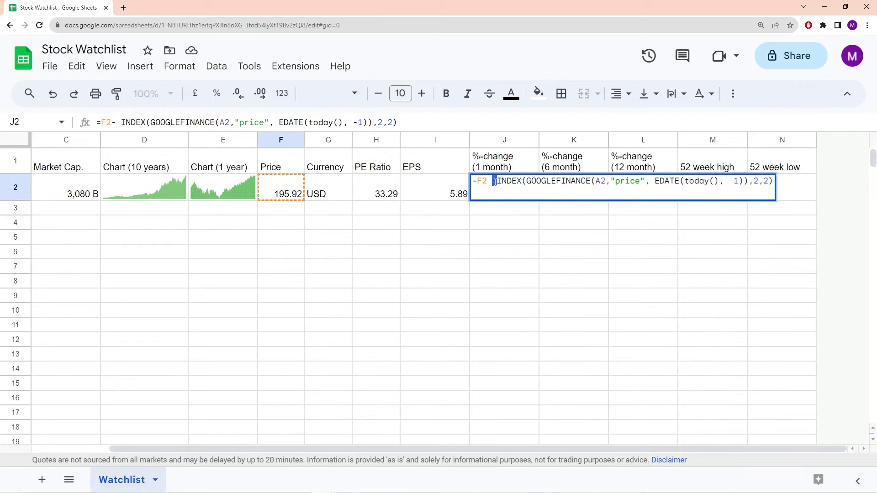
{"action": "key", "text": "BackSpace"}
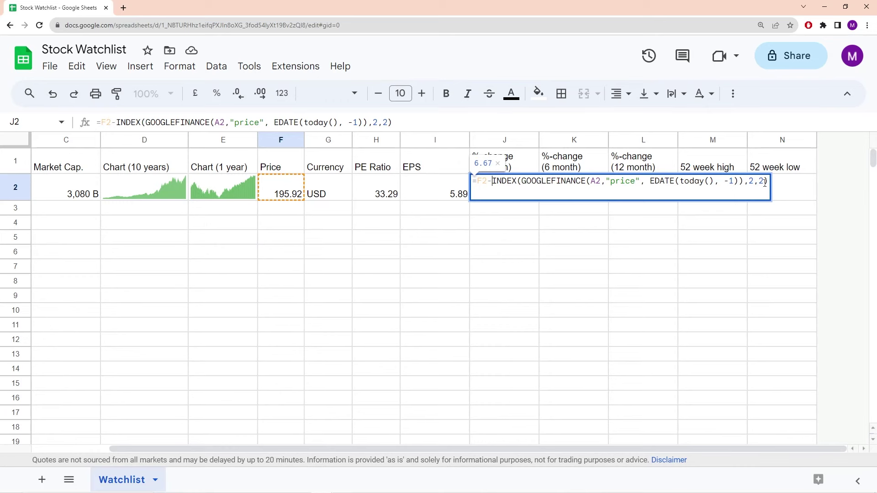
Wrap the difference in parentheses and divide by F2, giving 0.03404450796
{"action": "left_click", "coordinate": [767, 183]}
{"action": "type", "text": ")"}
{"action": "left_click", "coordinate": [488, 184]}
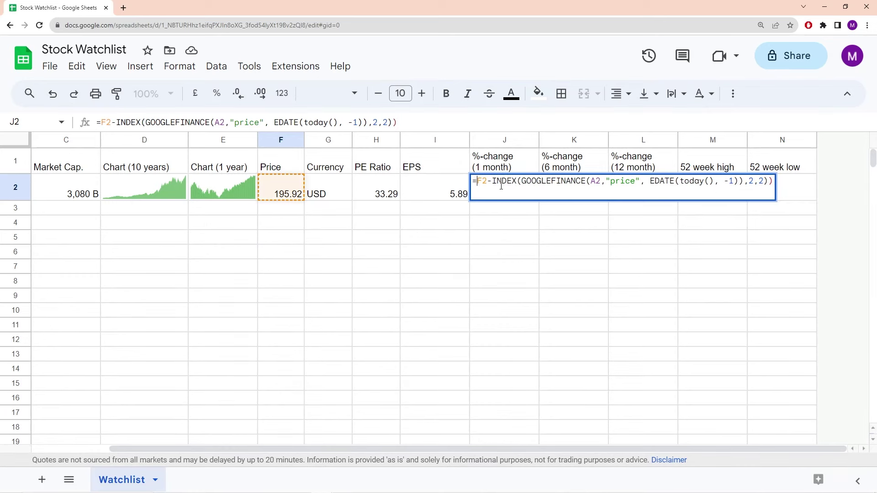
{"action": "type", "text": "("}
{"action": "left_click", "coordinate": [778, 182]}
{"action": "type", "text": "/F2"}
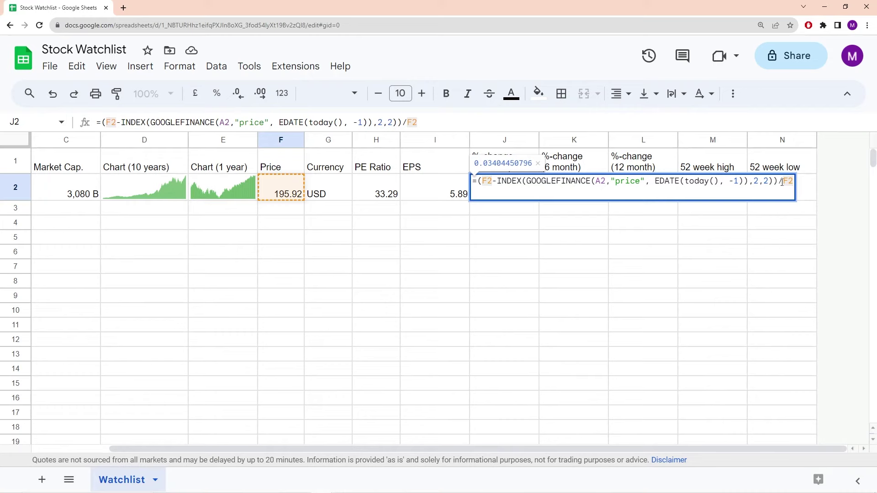
{"action": "key", "text": "Return"}
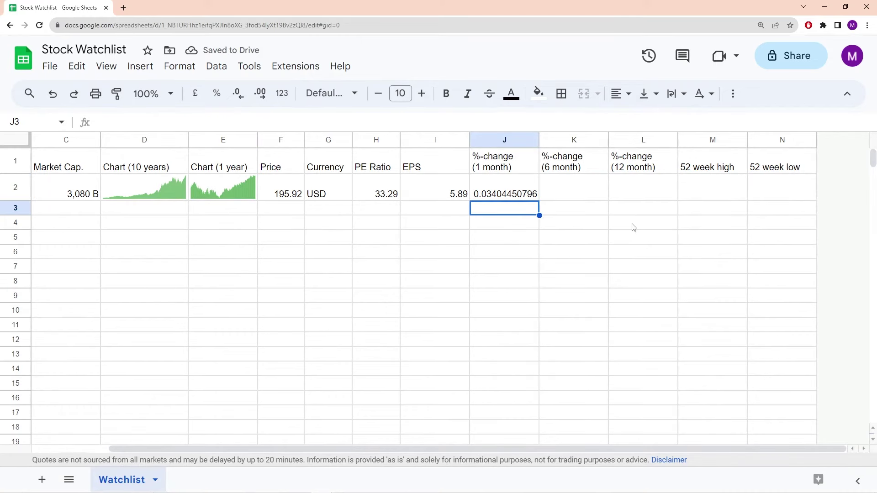
Paste J2's %-change formula into K2 and L2
{"action": "left_click", "coordinate": [571, 171]}
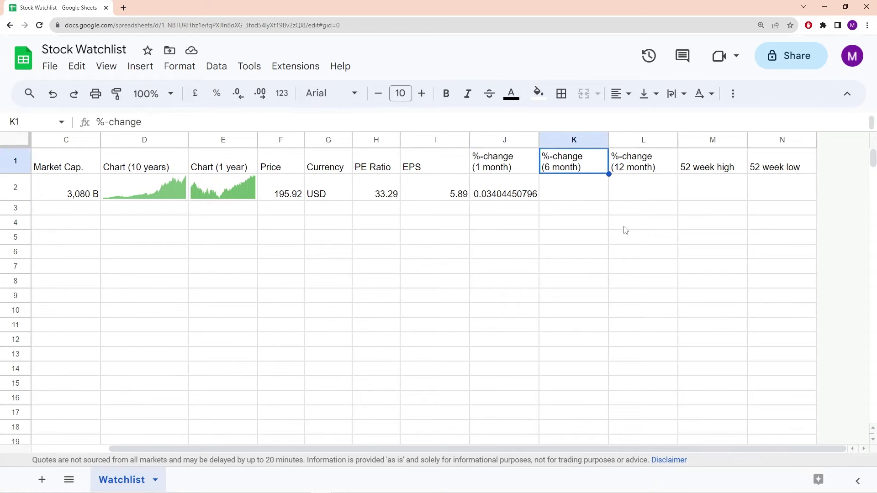
{"action": "left_click", "coordinate": [640, 173]}
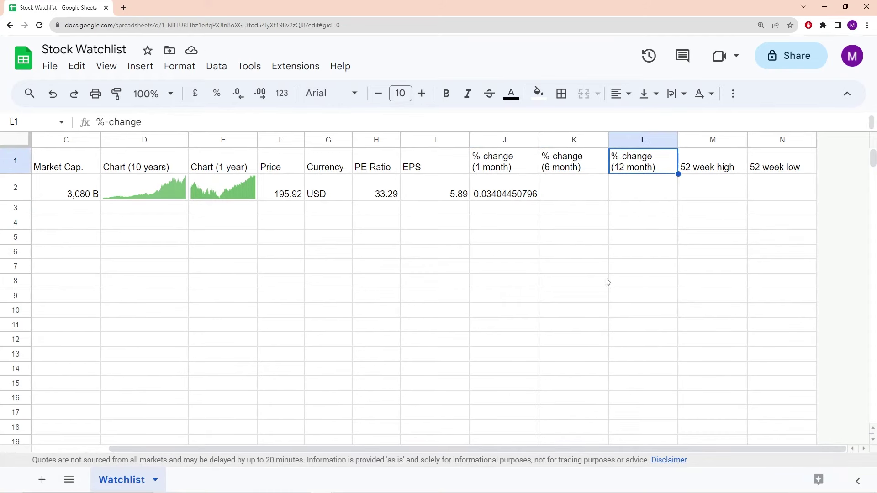
{"action": "left_click", "coordinate": [522, 200]}
{"action": "mouse_move", "coordinate": [539, 201]}
{"action": "left_mouse_down"}
{"action": "mouse_move", "coordinate": [652, 199]}
{"action": "mouse_move", "coordinate": [523, 199]}
{"action": "left_mouse_up"}
{"action": "left_click", "coordinate": [400, 124]}
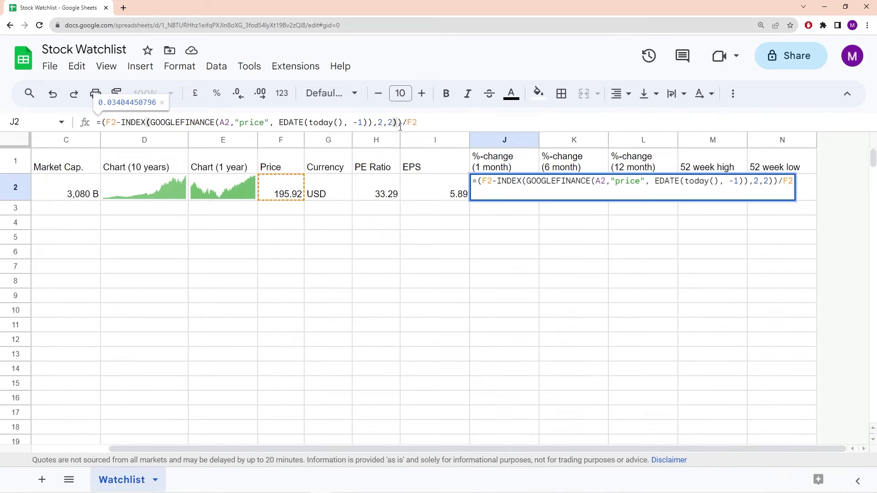
{"action": "key", "text": "Escape"}
{"action": "left_click", "coordinate": [580, 192]}
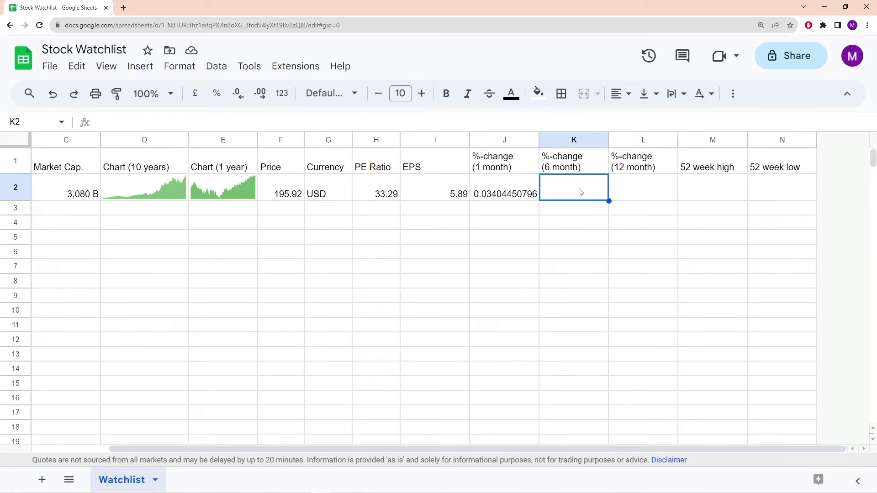
{"action": "double_click", "coordinate": [580, 191]}
{"action": "type", "text": "=(F2-INDEX(GOOGLEFINANCE(A2,\"price\", EDATE(today(), -1)),2,2))/F2"}
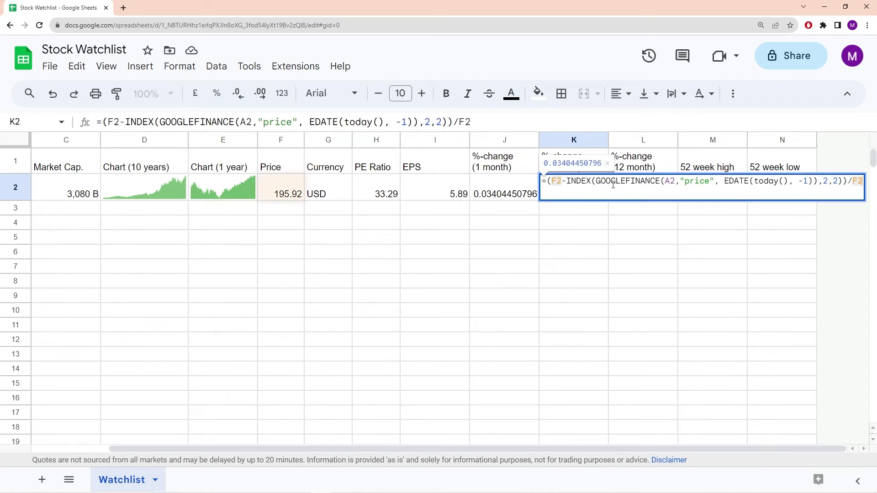
{"action": "left_click", "coordinate": [637, 190]}
{"action": "double_click", "coordinate": [637, 190]}
{"action": "type", "text": "=(F2-INDEX(GOOGLEFINANCE(A2,\"price\", EDATE(today(), -1)),2,2))/F2"}
{"action": "key", "text": "Return"}
Set EDATE months to -6 in K2 and -12 in L2, giving 0.2701102491 and 0.1968660678
{"action": "left_click", "coordinate": [583, 200]}
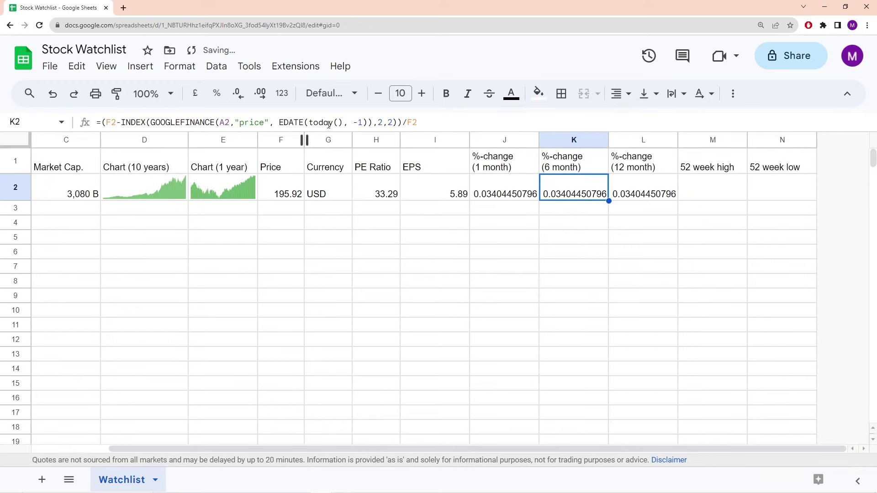
{"action": "left_click", "coordinate": [364, 122]}
{"action": "key", "text": "BackSpace"}
{"action": "type", "text": "6"}
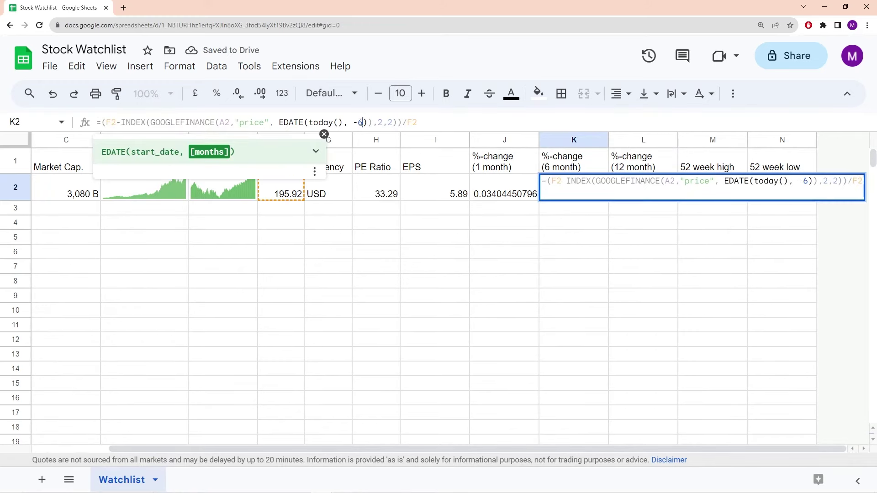
{"action": "key", "text": "Return"}
{"action": "left_click", "coordinate": [641, 188]}
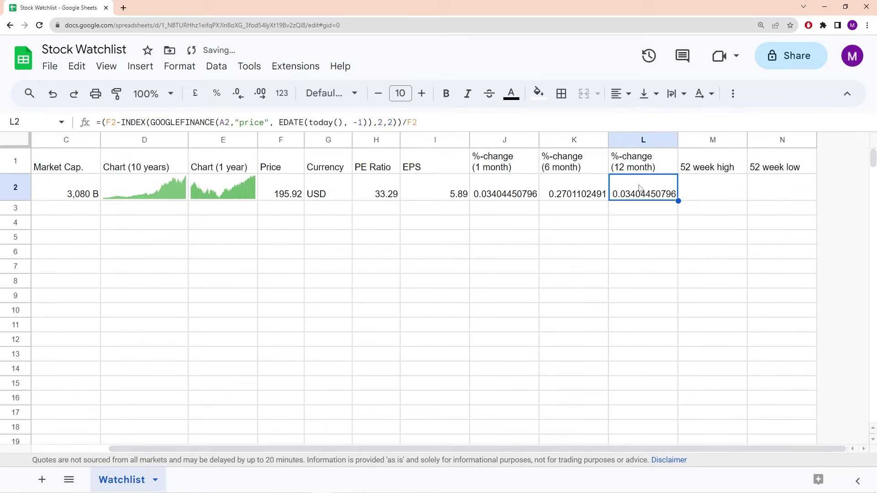
{"action": "left_click", "coordinate": [360, 124]}
{"action": "type", "text": "2"}
{"action": "key", "text": "Return"}
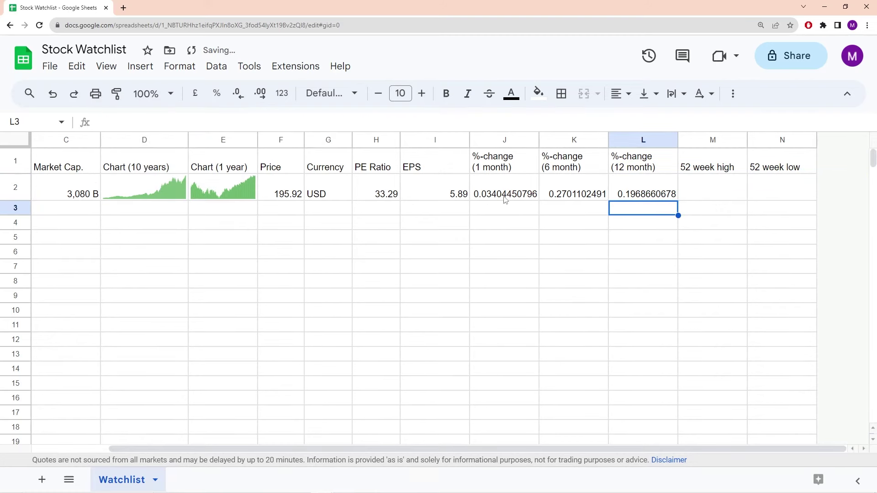
{"action": "left_click_drag", "start_coordinate": [507, 194], "coordinate": [644, 193]}
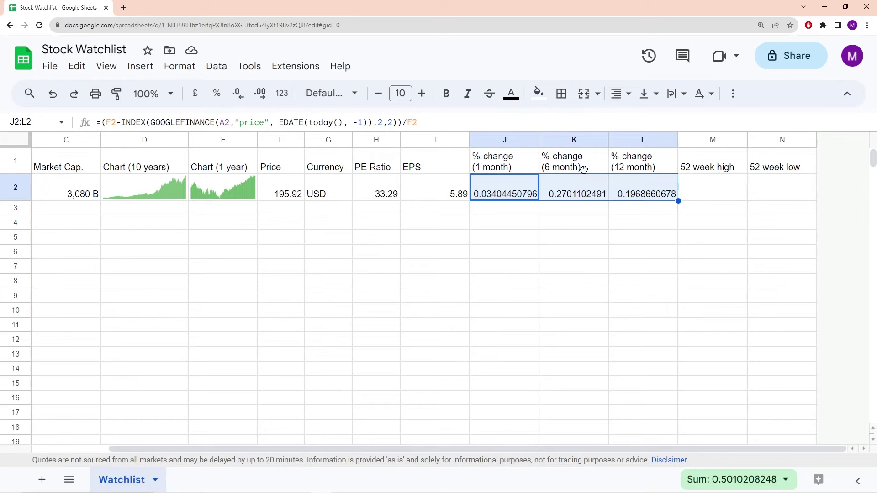
Format J2:L2 as Percent, showing 3.40%, 27.01% and 19.69%
{"action": "left_click", "coordinate": [189, 72]}
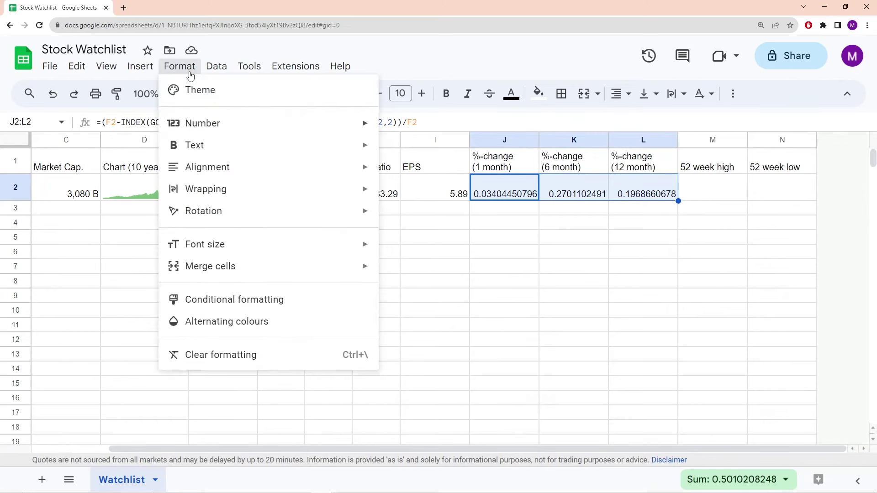
{"action": "mouse_move", "coordinate": [203, 126]}
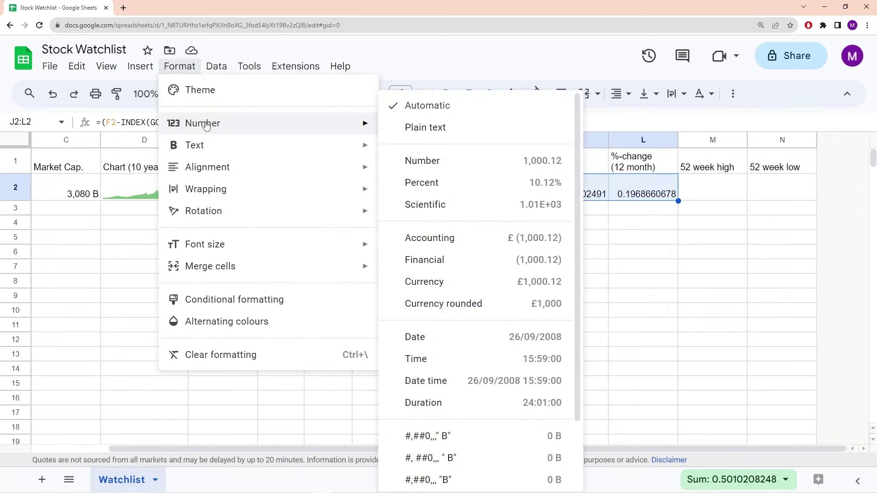
{"action": "left_click", "coordinate": [472, 183]}
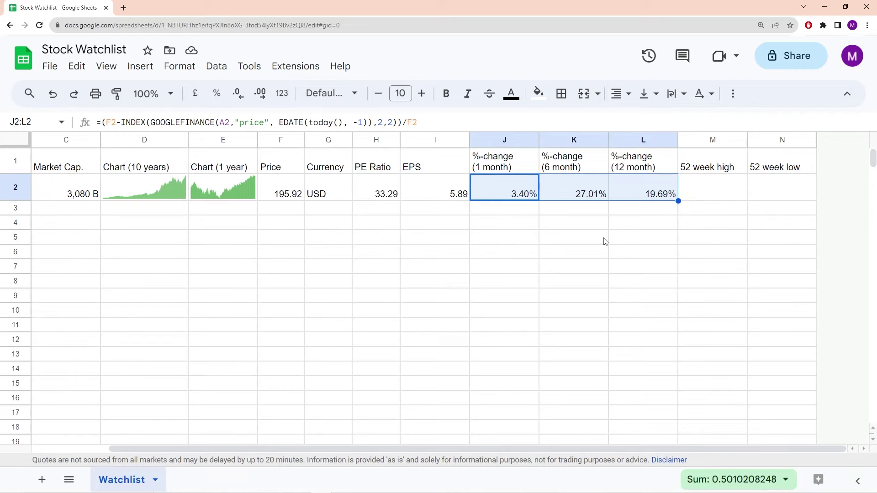
Add a conditional formatting rule on J2:L2 and remove its default green fill
{"action": "right_click", "coordinate": [518, 193]}
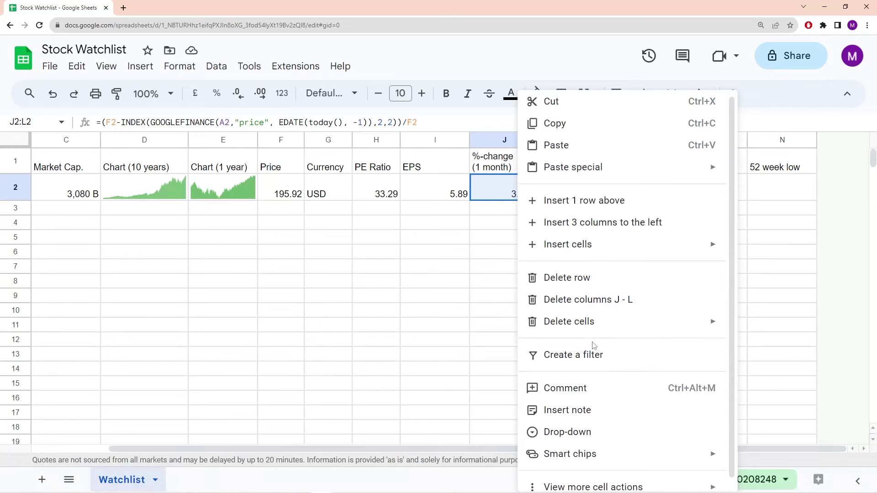
{"action": "mouse_move", "coordinate": [609, 487]}
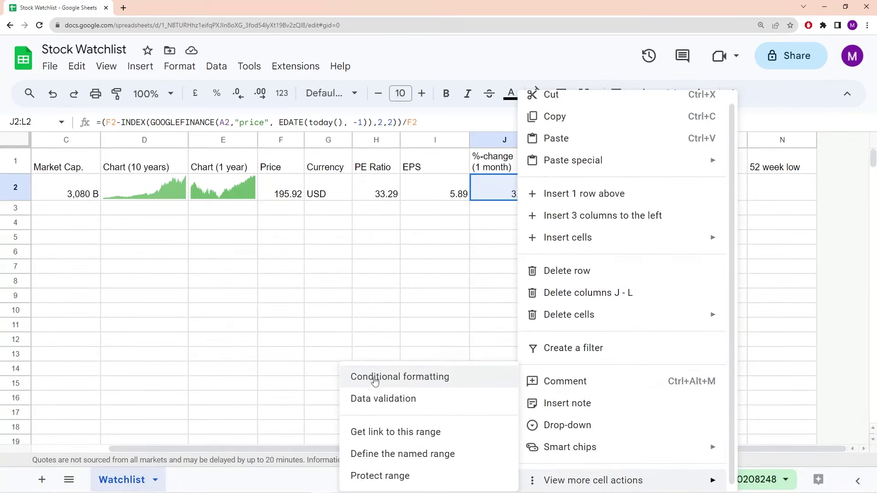
{"action": "left_click", "coordinate": [435, 377]}
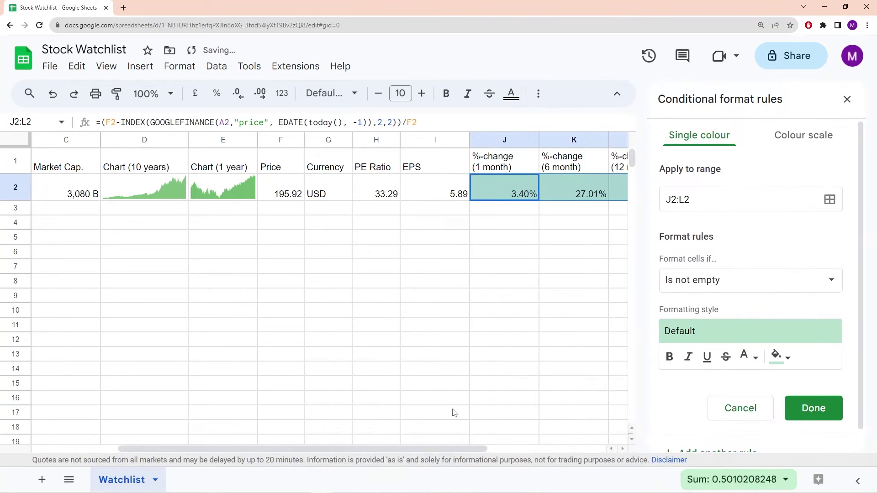
{"action": "left_click_drag", "start_coordinate": [394, 449], "coordinate": [569, 448]}
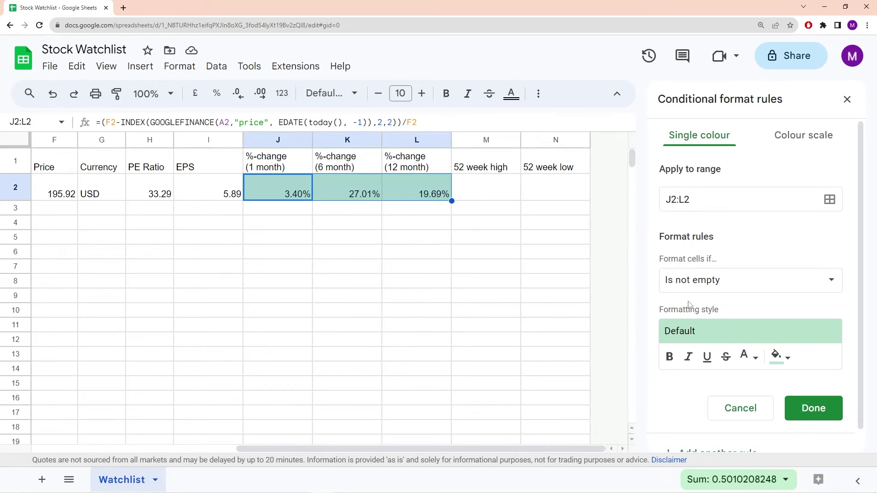
{"action": "left_click", "coordinate": [781, 355]}
{"action": "left_click", "coordinate": [649, 132]}
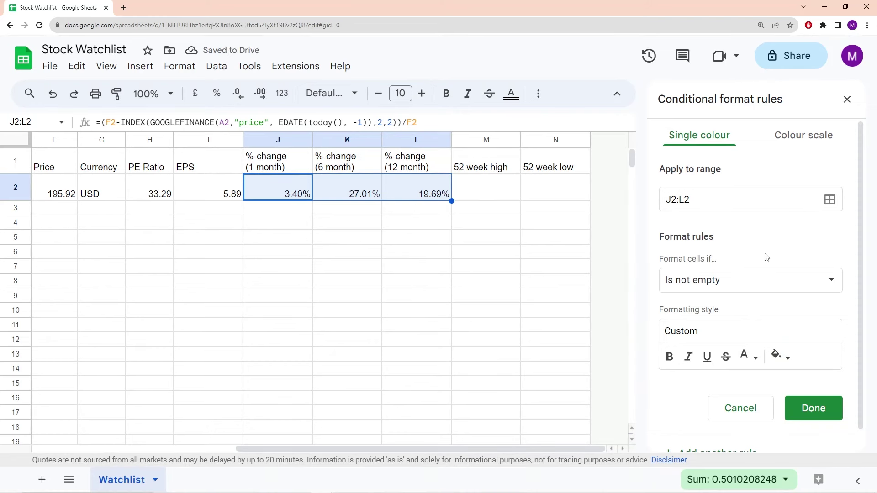
Make the rule apply to values greater than 0 with green text, and save it
{"action": "left_click", "coordinate": [681, 281]}
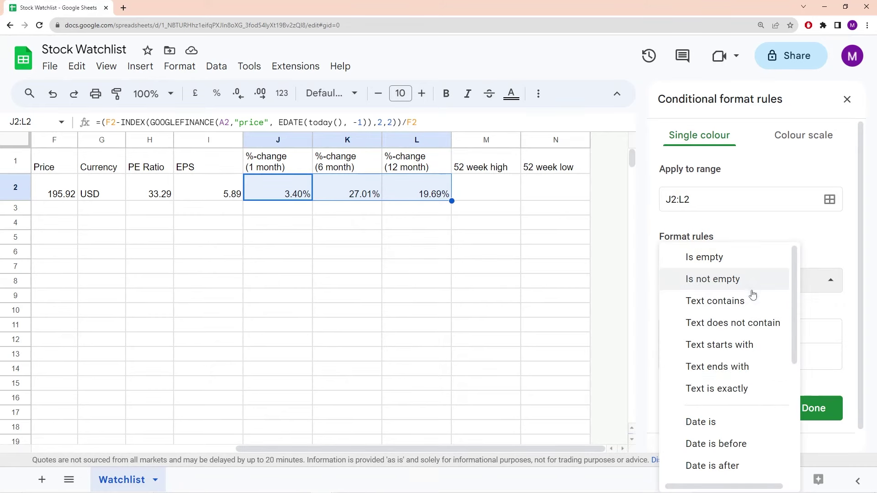
{"action": "left_click_drag", "start_coordinate": [793, 312], "coordinate": [794, 319]}
{"action": "scroll", "coordinate": [793, 371], "scroll_direction": "down", "scroll_amount": 1}
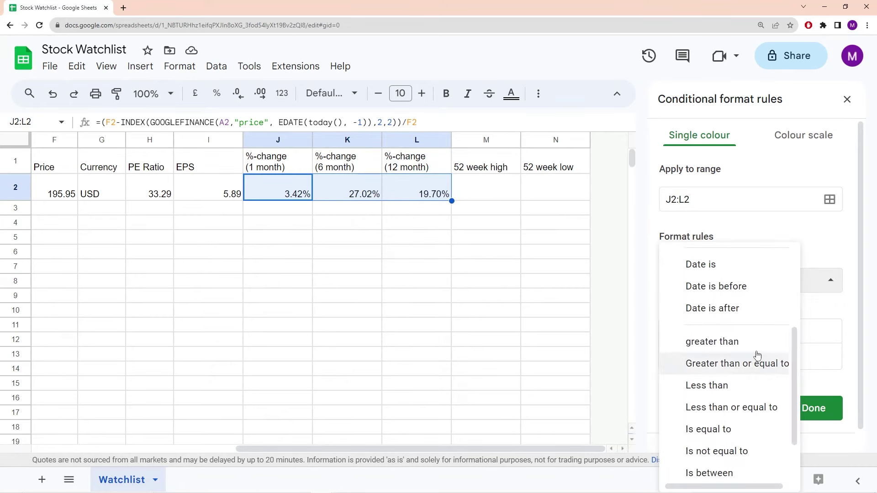
{"action": "left_click", "coordinate": [753, 346]}
{"action": "left_click", "coordinate": [728, 312]}
{"action": "type", "text": "0"}
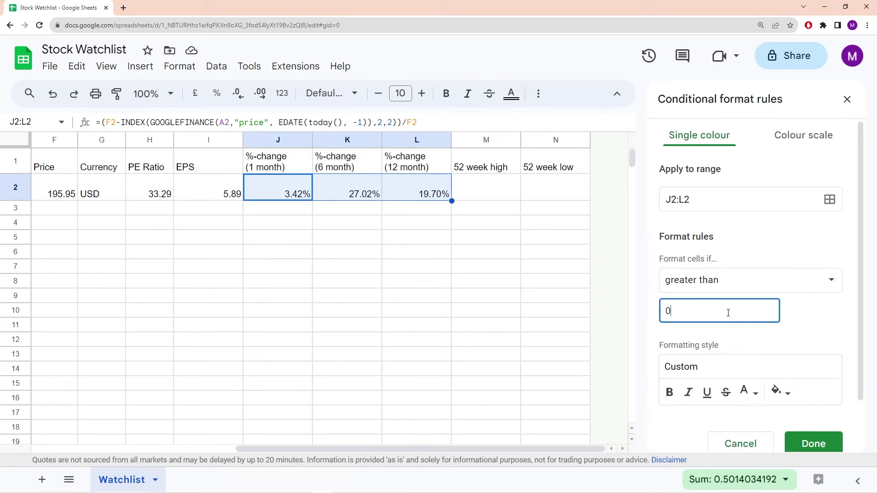
{"action": "left_click", "coordinate": [749, 391]}
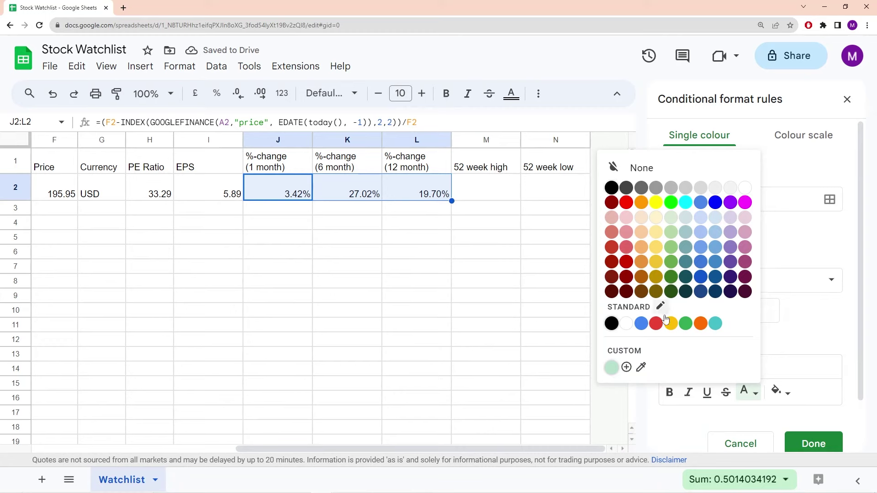
{"action": "left_click", "coordinate": [686, 323]}
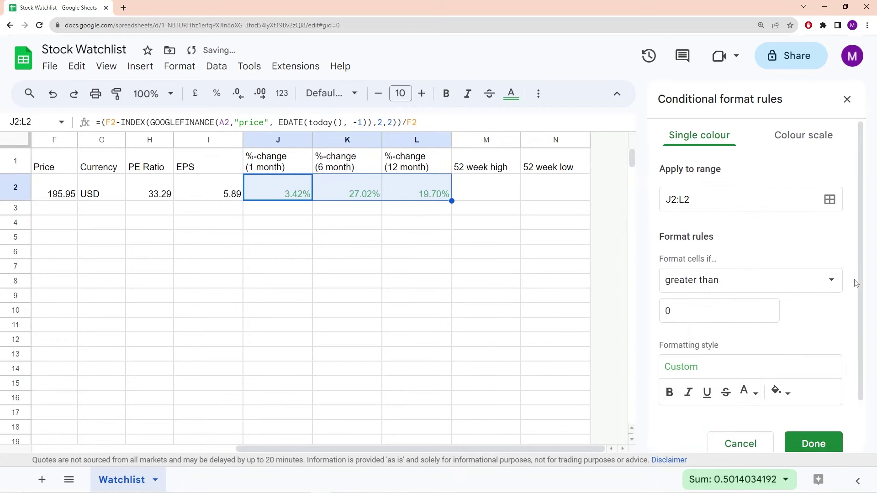
{"action": "scroll", "coordinate": [861, 294], "scroll_direction": "down", "scroll_amount": 1}
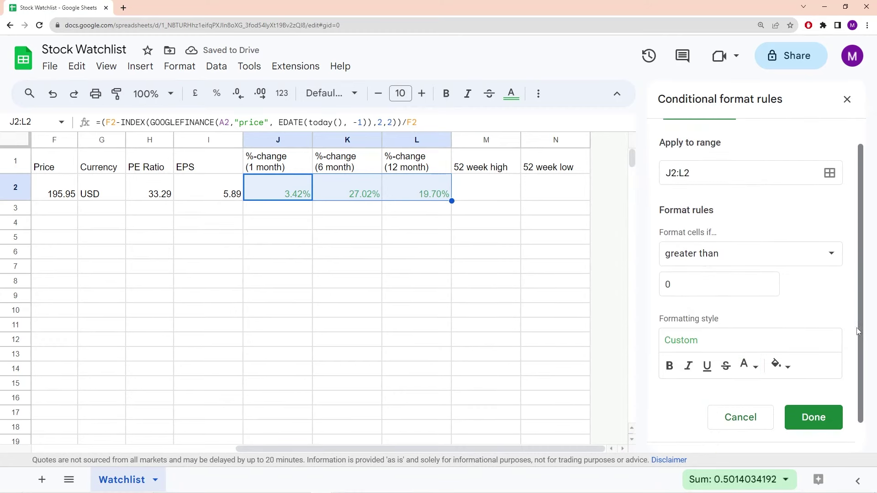
{"action": "left_click", "coordinate": [819, 405]}
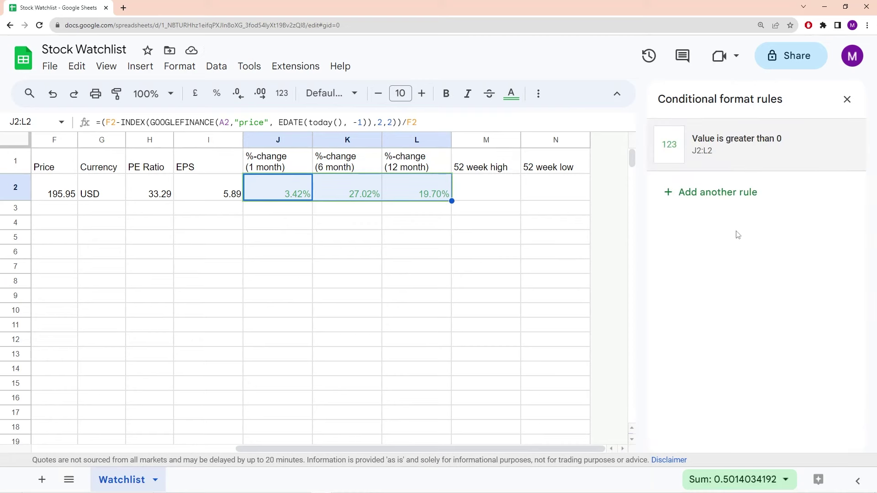
Add a second J2:L2 rule triggered by values less than 0
{"action": "left_click", "coordinate": [715, 194]}
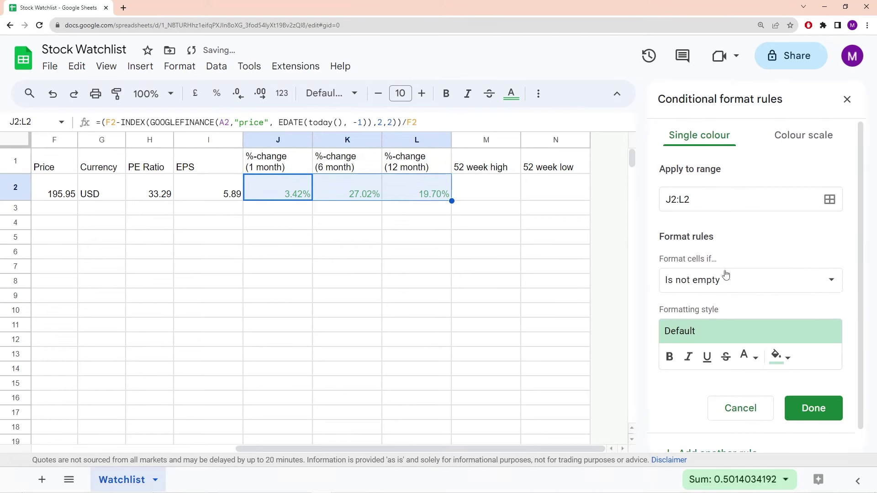
{"action": "left_click", "coordinate": [712, 283]}
{"action": "left_click_drag", "start_coordinate": [792, 265], "coordinate": [806, 369]}
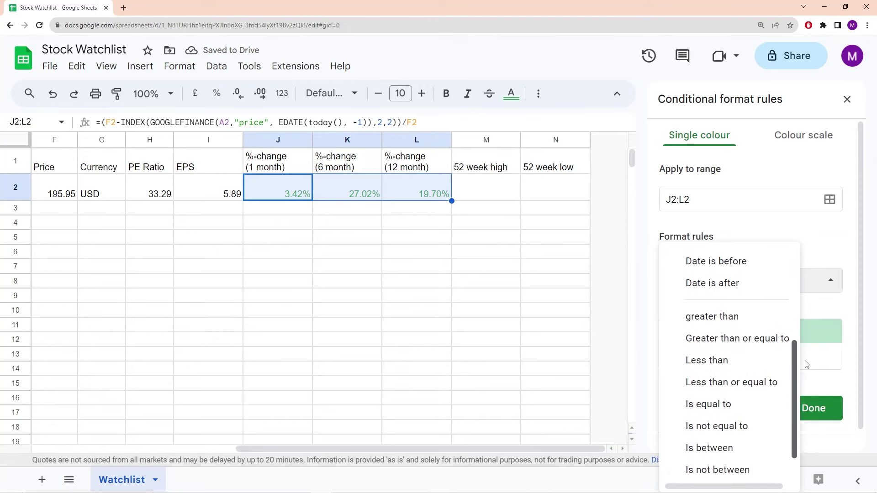
{"action": "left_click", "coordinate": [765, 355]}
{"action": "left_click", "coordinate": [742, 308]}
{"action": "type", "text": "0"}
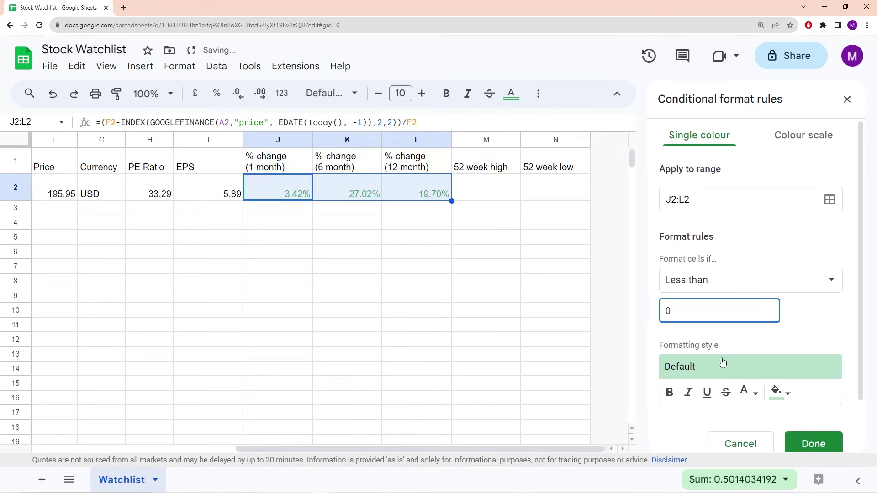
Style the less-than-0 rule with red text and no fill, save it, and close the rules panel
{"action": "left_click", "coordinate": [749, 392]}
{"action": "left_click", "coordinate": [631, 203]}
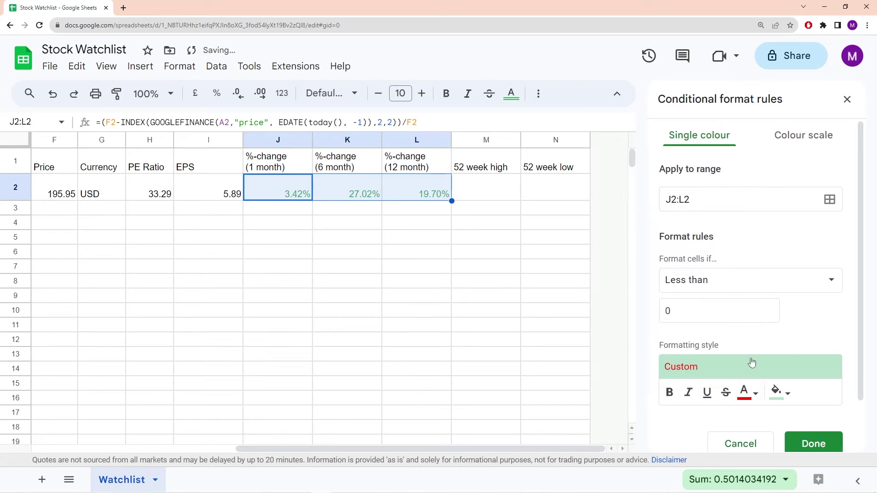
{"action": "left_click", "coordinate": [780, 392]}
{"action": "left_click", "coordinate": [672, 173]}
{"action": "left_click", "coordinate": [813, 443]}
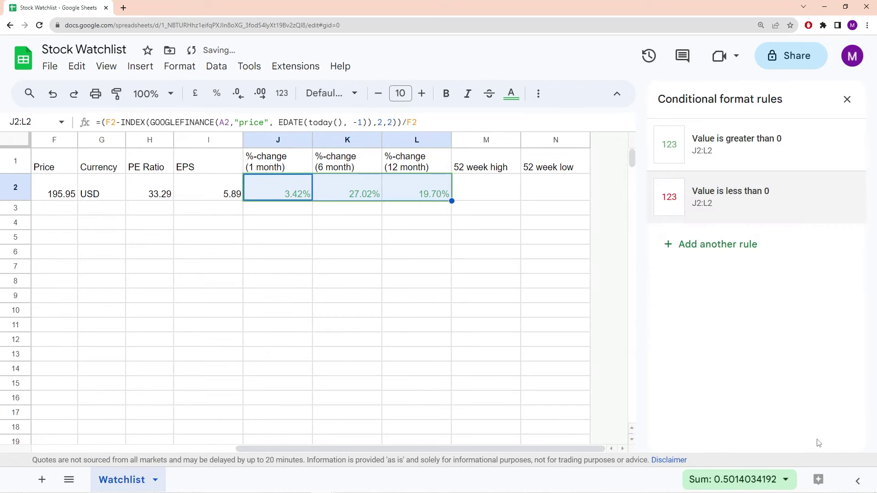
{"action": "left_click", "coordinate": [848, 99]}
Enter =GOOGLEFINANCE(A2,"high52") in M2 to show AAPL's 52 week high, 198.23
{"action": "left_click", "coordinate": [701, 138]}
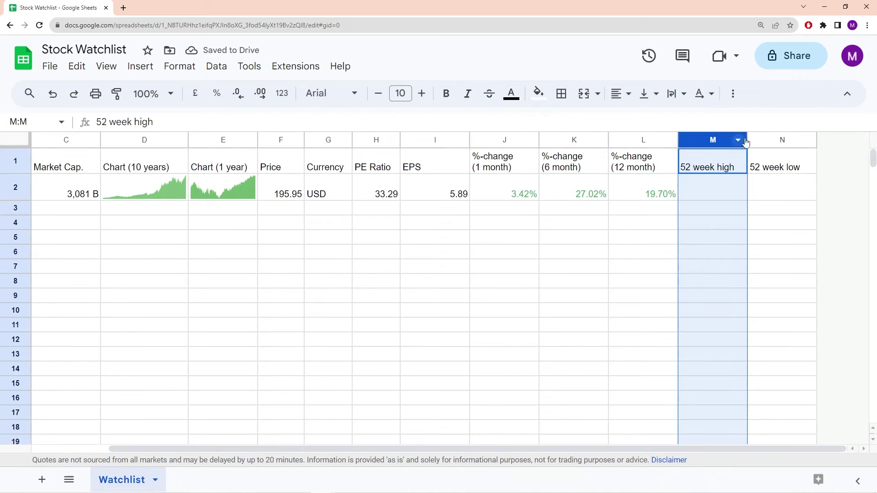
{"action": "left_click", "coordinate": [772, 141]}
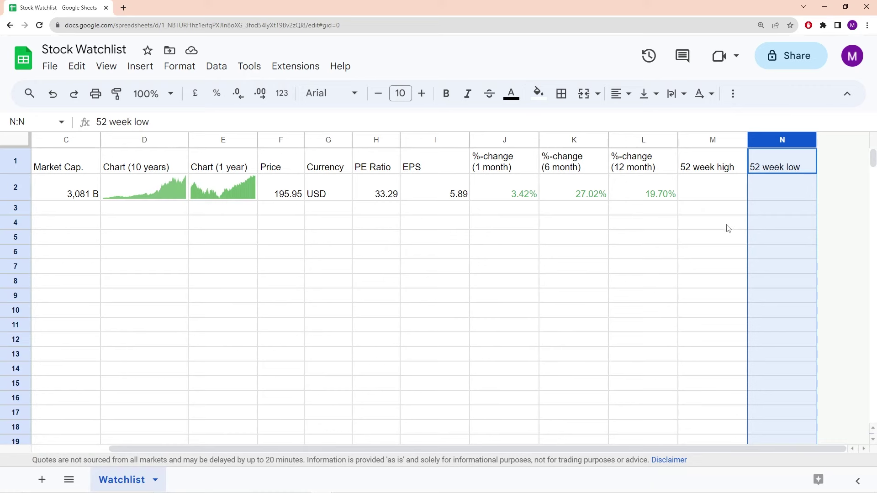
{"action": "left_click", "coordinate": [709, 191]}
{"action": "double_click", "coordinate": [714, 196]}
{"action": "type", "text": "=GOOGLEFINANCE("}
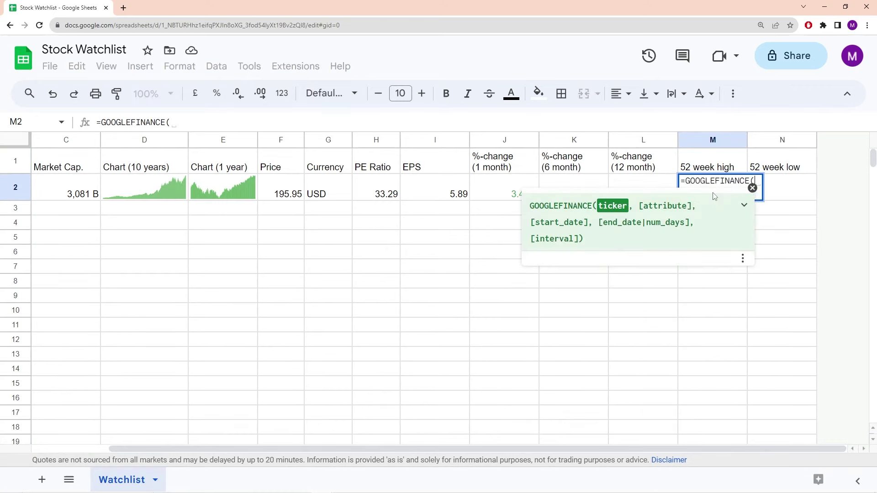
{"action": "type", "text": "A"}
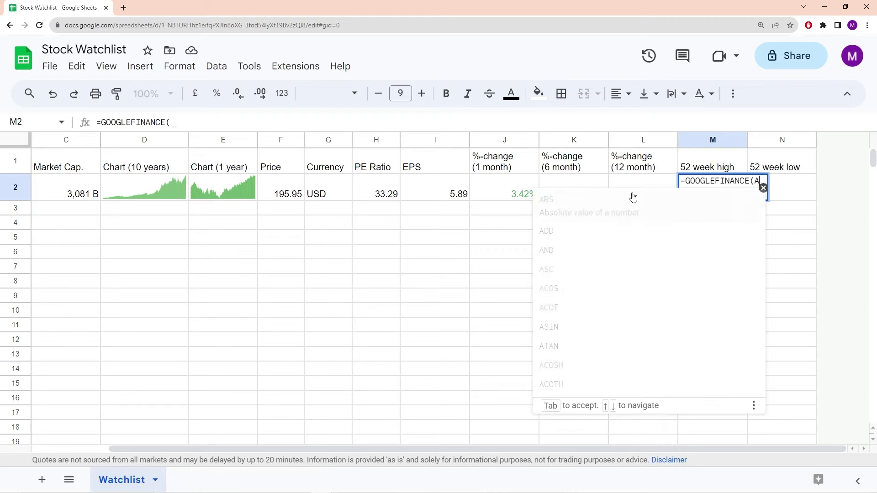
{"action": "type", "text": "2"}
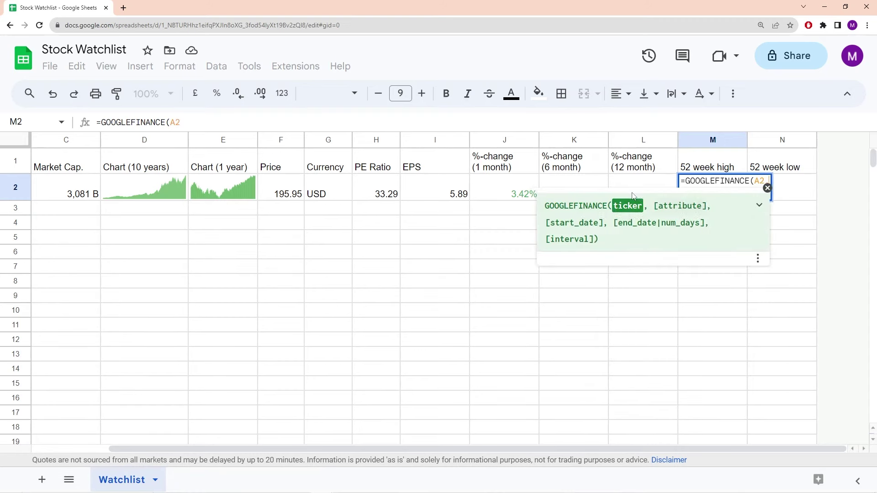
{"action": "type", "text": ", \"\""}
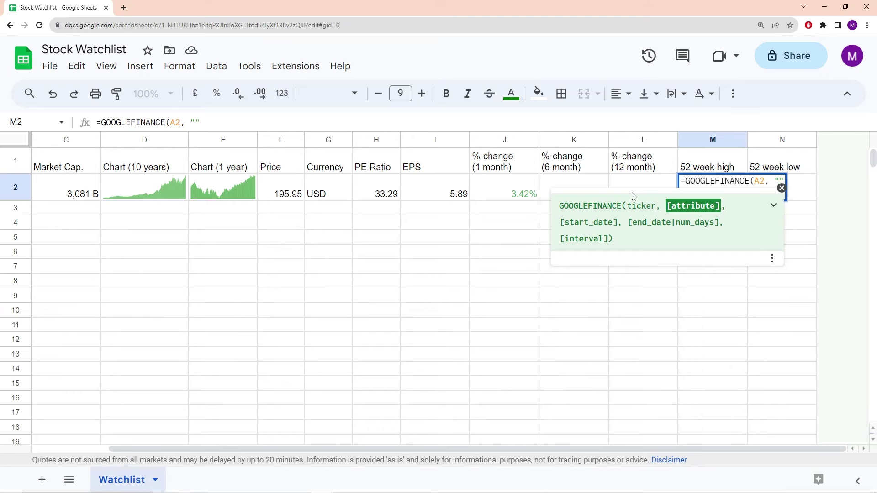
{"action": "type", "text": "high"}
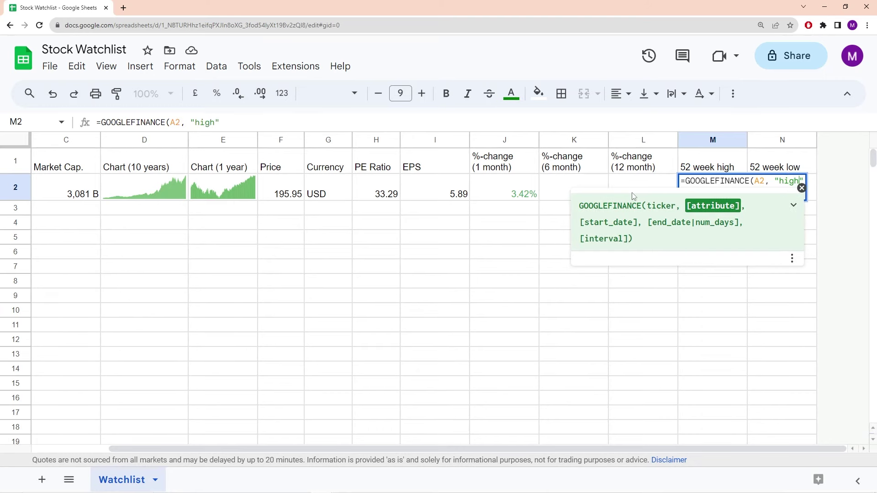
{"action": "type", "text": "52"}
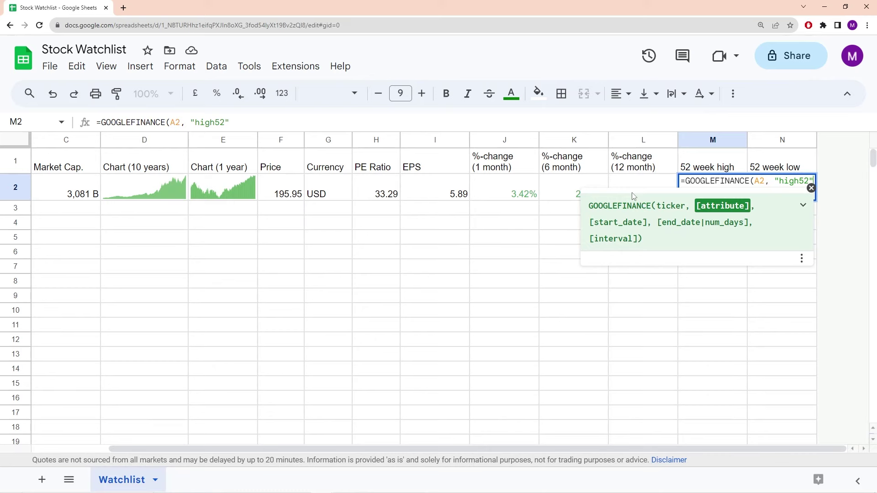
{"action": "type", "text": ")"}
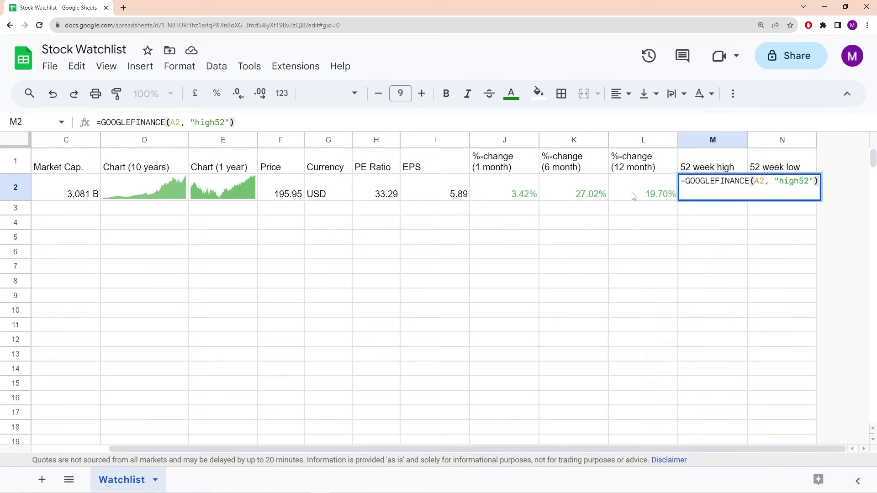
{"action": "key", "text": "Return"}
{"action": "key", "text": "Up"}
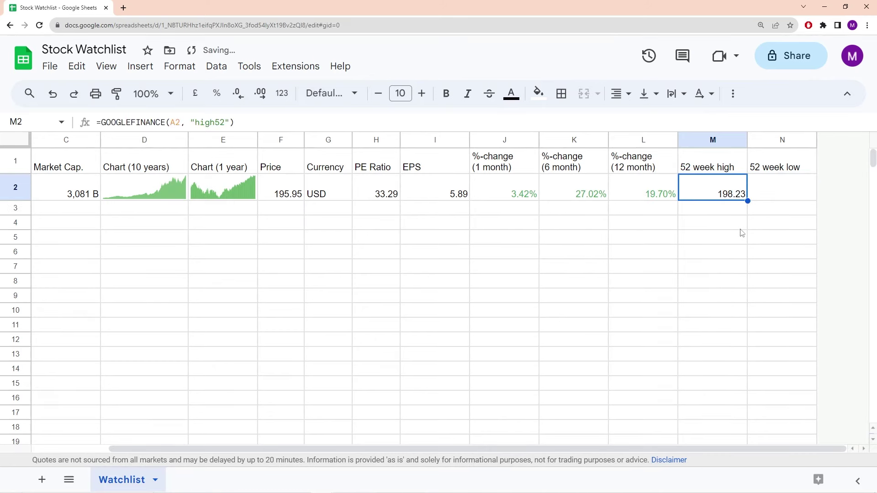
Enter =GOOGLEFINANCE(A2,"low52") in N2 to show AAPL's 52 week low, 124.17
{"action": "double_click", "coordinate": [771, 186]}
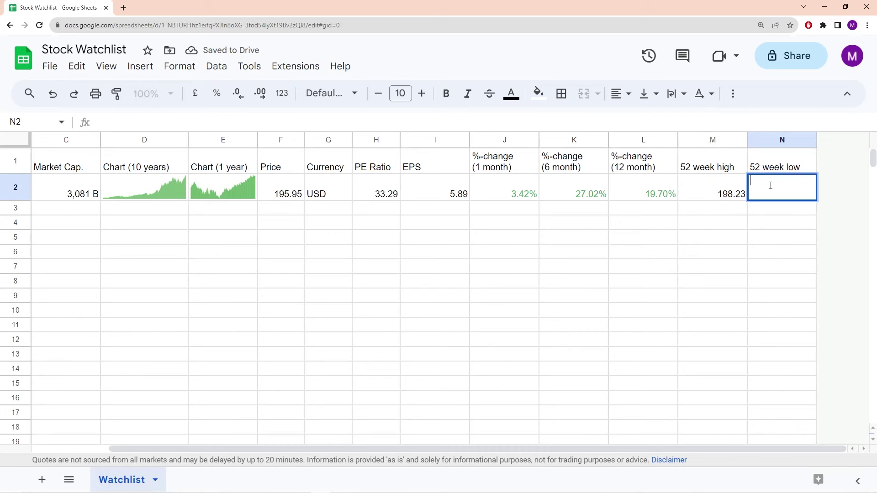
{"action": "type", "text": "="}
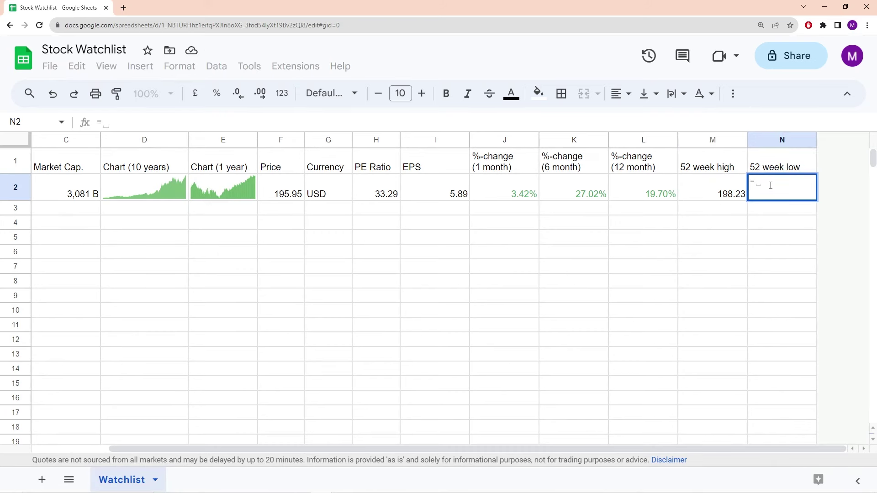
{"action": "type", "text": "goo"}
{"action": "key", "text": "Tab"}
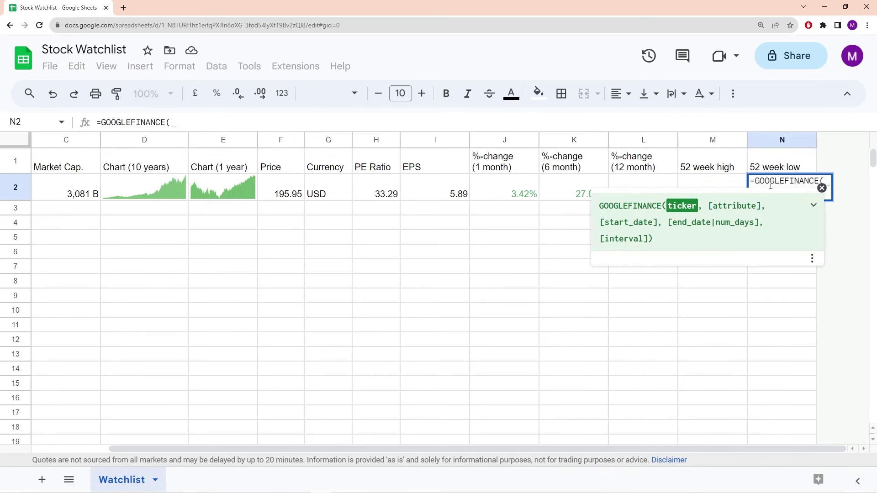
{"action": "type", "text": "A2,"}
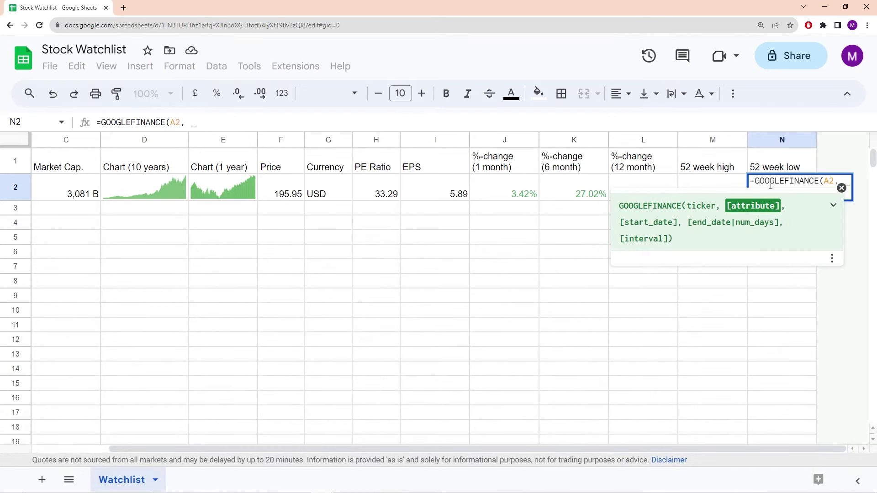
{"action": "type", "text": " \"low"}
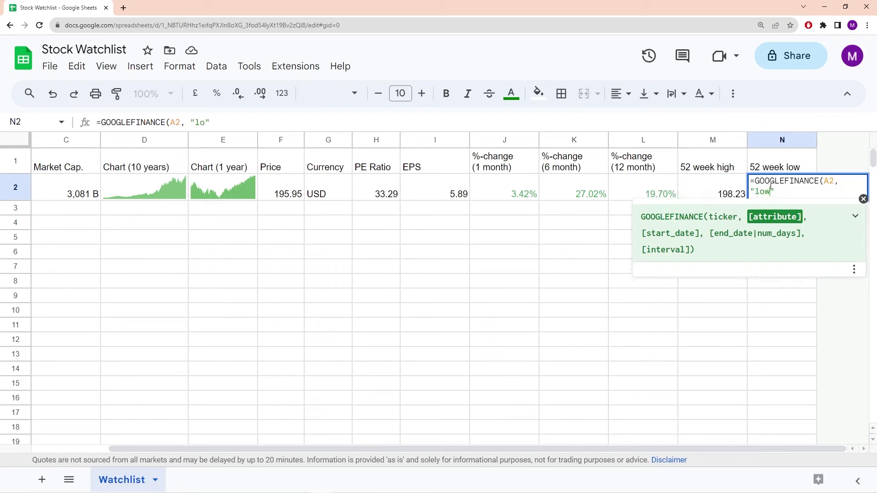
{"action": "type", "text": "52"}
{"action": "type", "text": ")"}
{"action": "key", "text": "Return"}
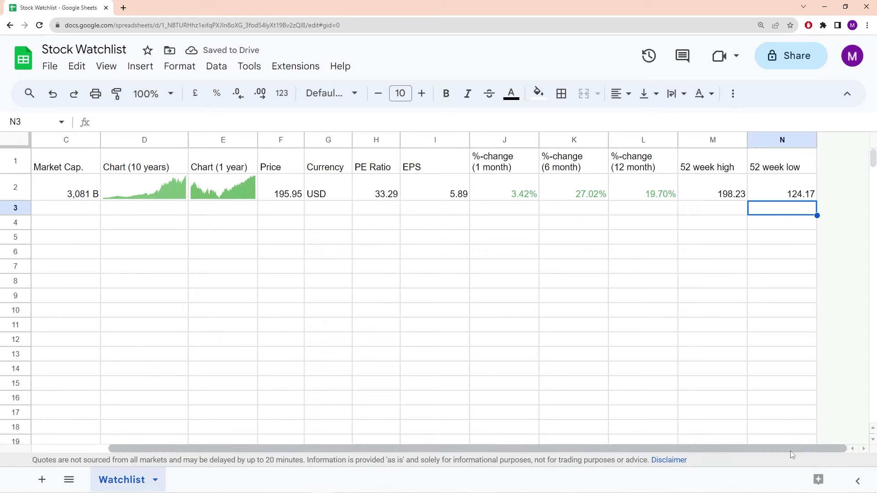
Zoom out to see all columns and enter the ticker MSFT in cell A3
{"action": "left_click_drag", "start_coordinate": [790, 451], "coordinate": [713, 451]}
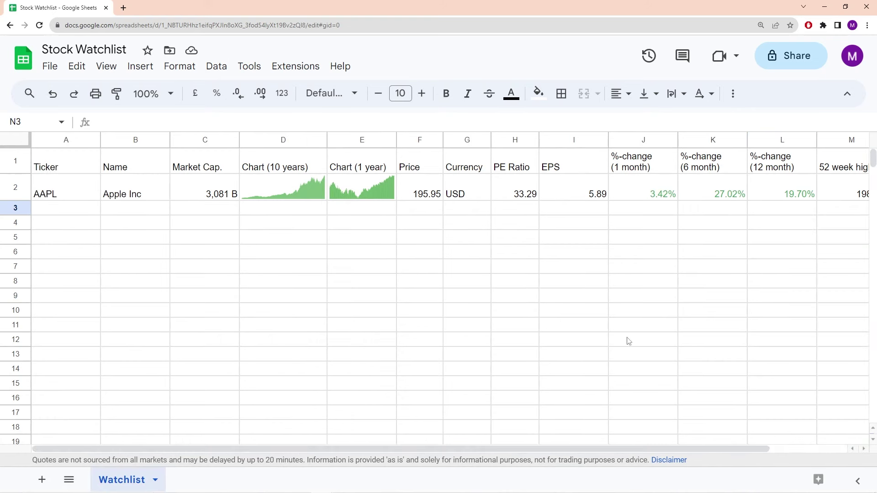
{"action": "key", "text": "ctrl+minus"}
{"action": "key", "text": "ctrl+minus"}
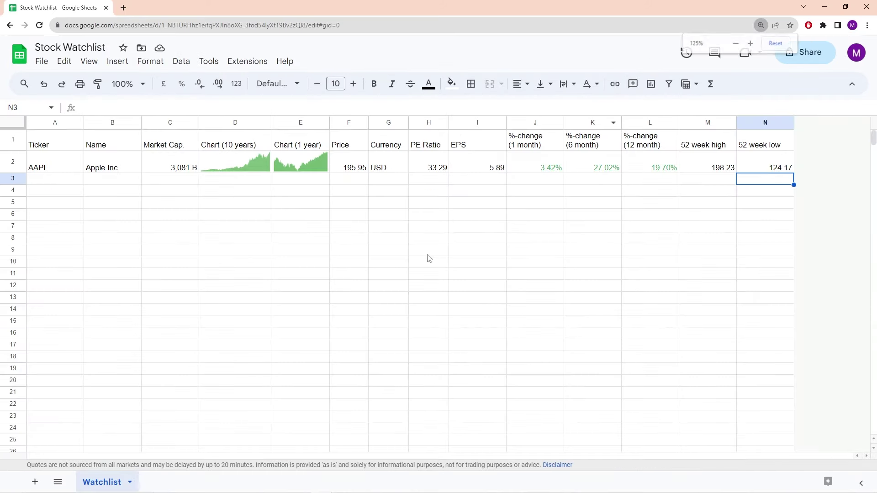
{"action": "left_click", "coordinate": [59, 183]}
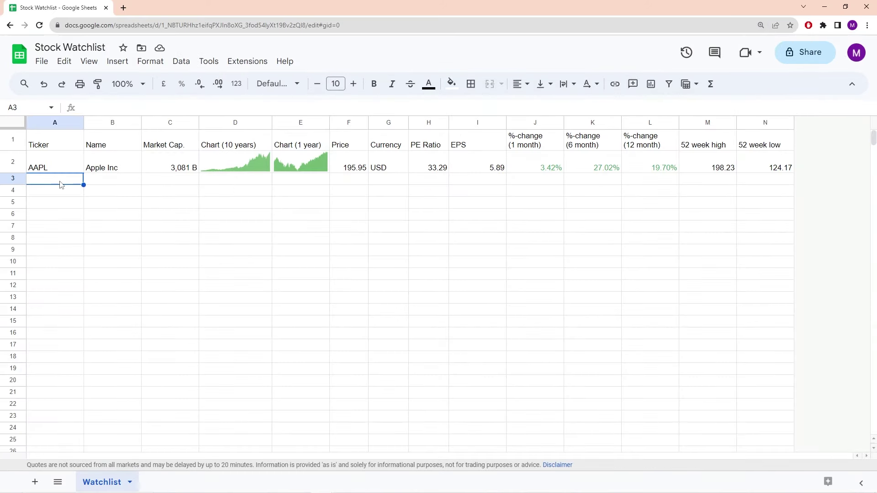
{"action": "double_click", "coordinate": [61, 180]}
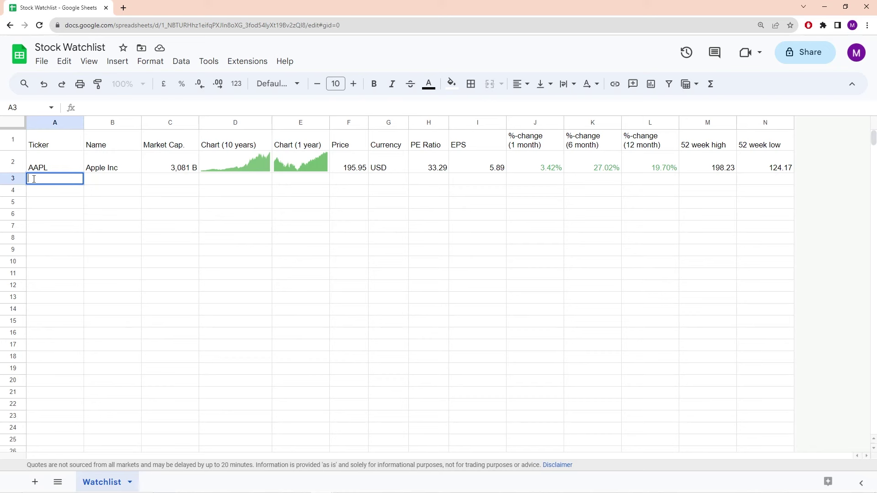
{"action": "type", "text": "MSFT"}
{"action": "key", "text": "Return"}
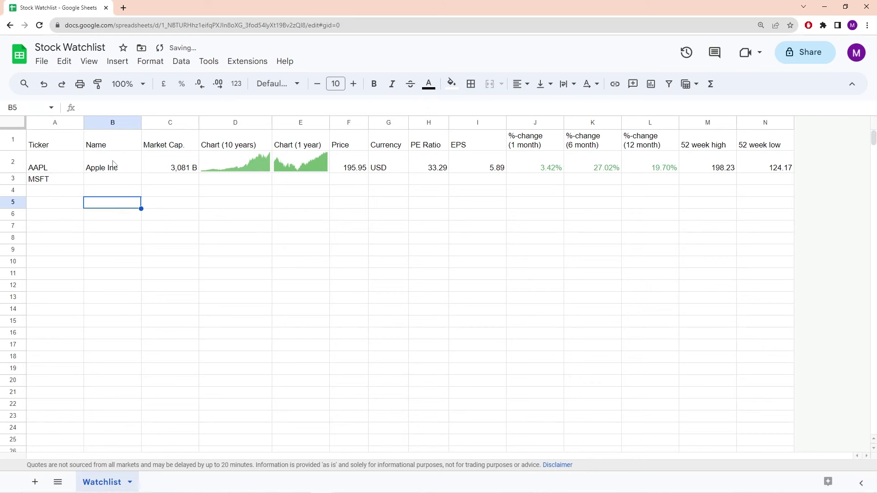
Fill AAPL's row 2 formulas down into the MSFT row 3
{"action": "left_click_drag", "start_coordinate": [105, 169], "coordinate": [767, 167]}
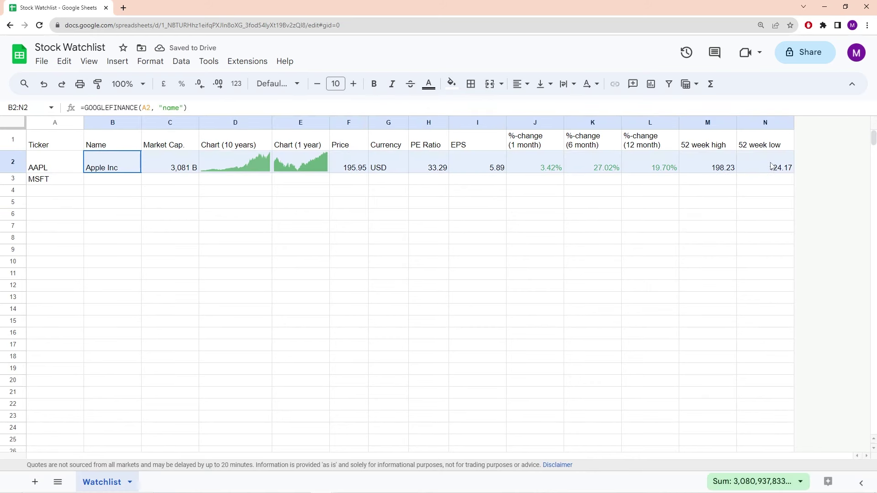
{"action": "left_click_drag", "start_coordinate": [794, 173], "coordinate": [792, 180]}
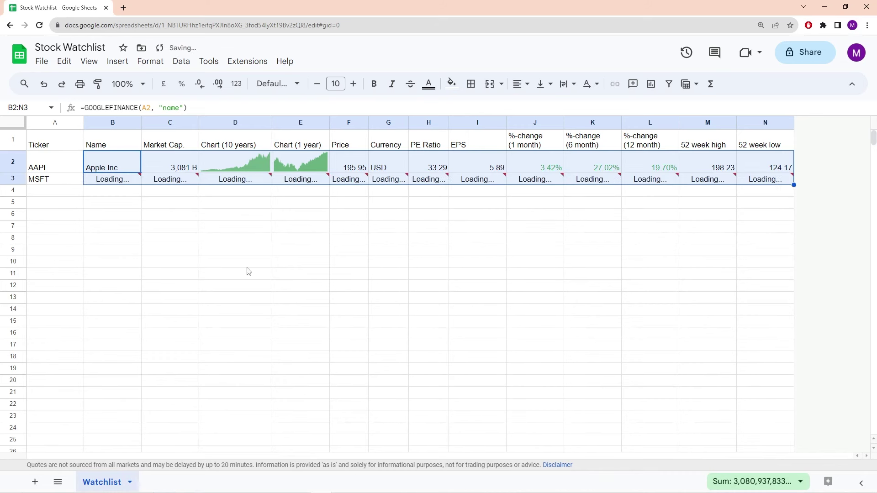
{"action": "left_click", "coordinate": [164, 276]}
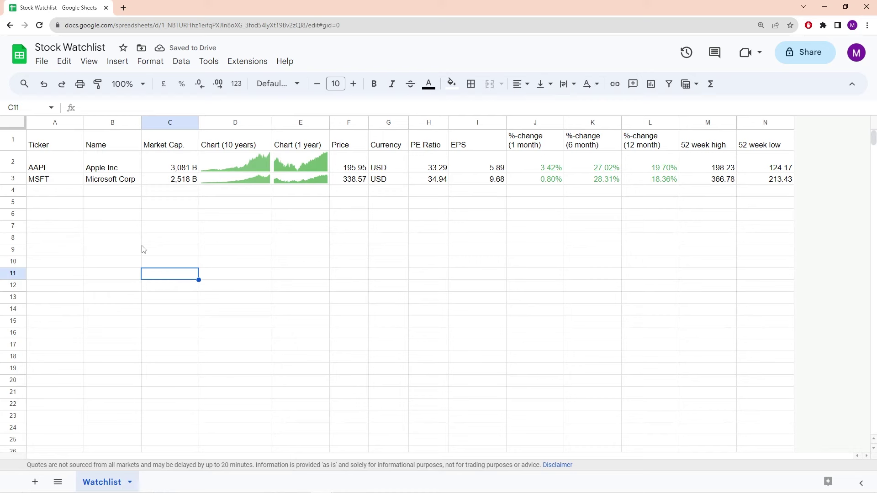
{"action": "left_click_drag", "start_coordinate": [102, 179], "coordinate": [754, 183]}
{"action": "left_click", "coordinate": [429, 238]}
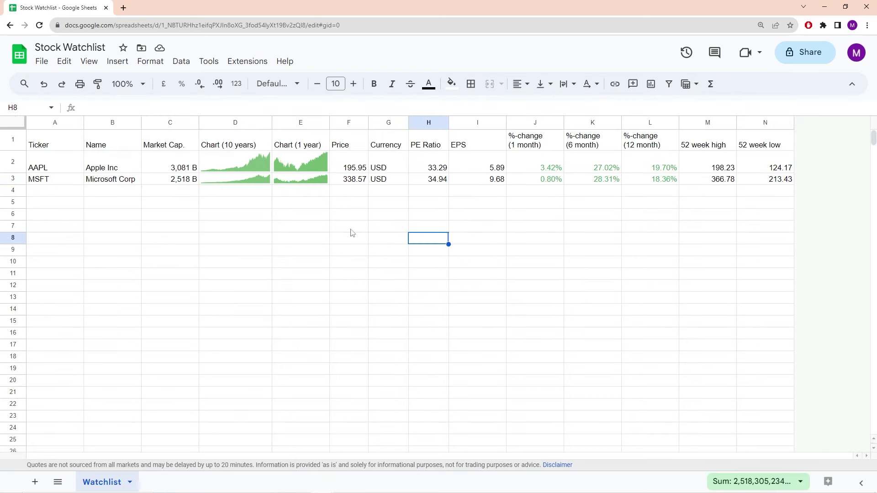
{"action": "left_click", "coordinate": [53, 192]}
Enter tickers V and WM in A4:A5 and copy the row formulas down into rows 4–5
{"action": "type", "text": "V"}
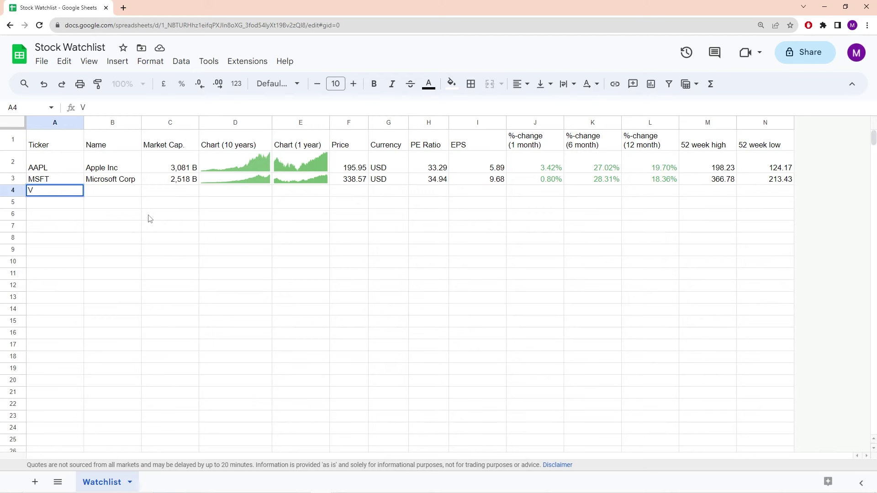
{"action": "key", "text": "Return"}
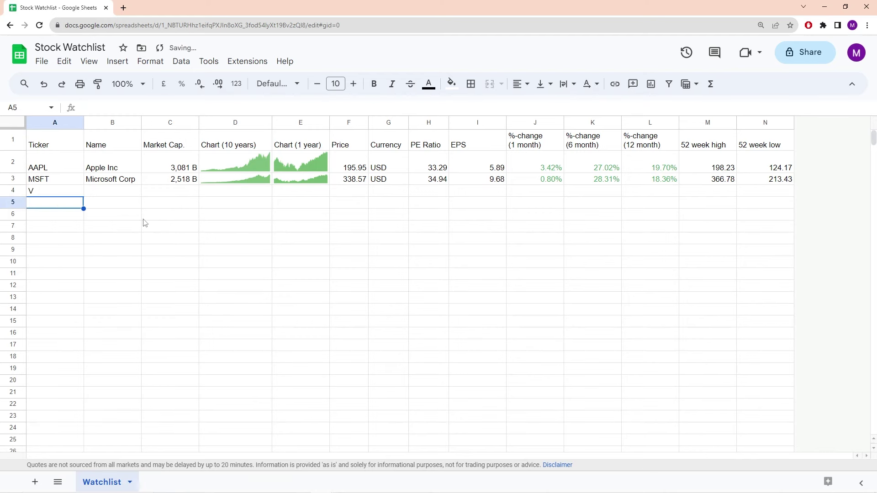
{"action": "type", "text": "WM"}
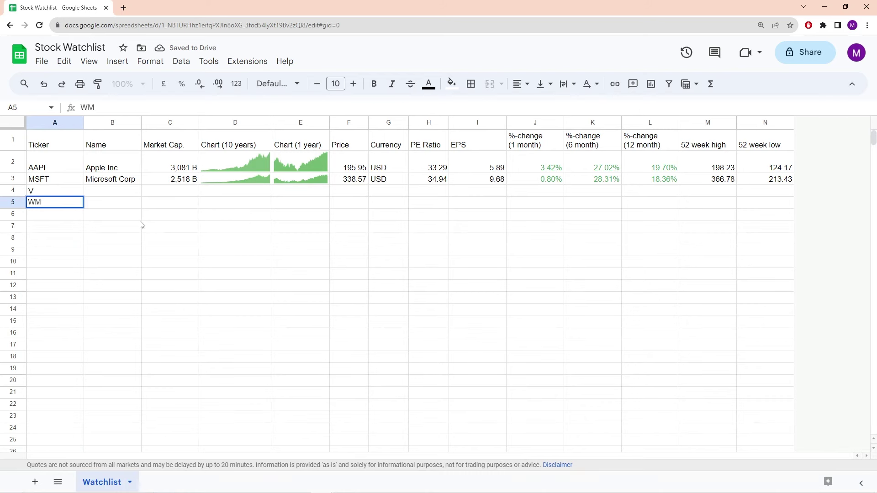
{"action": "key", "text": "Return"}
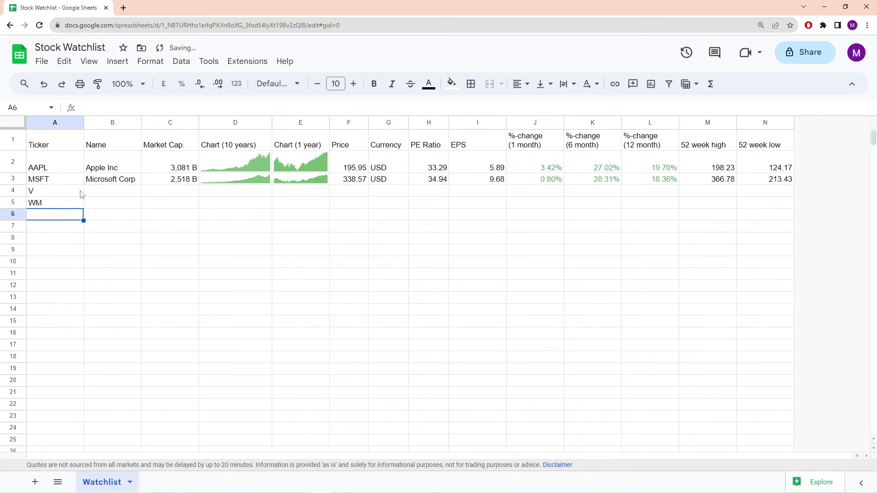
{"action": "left_click_drag", "start_coordinate": [111, 180], "coordinate": [795, 206]}
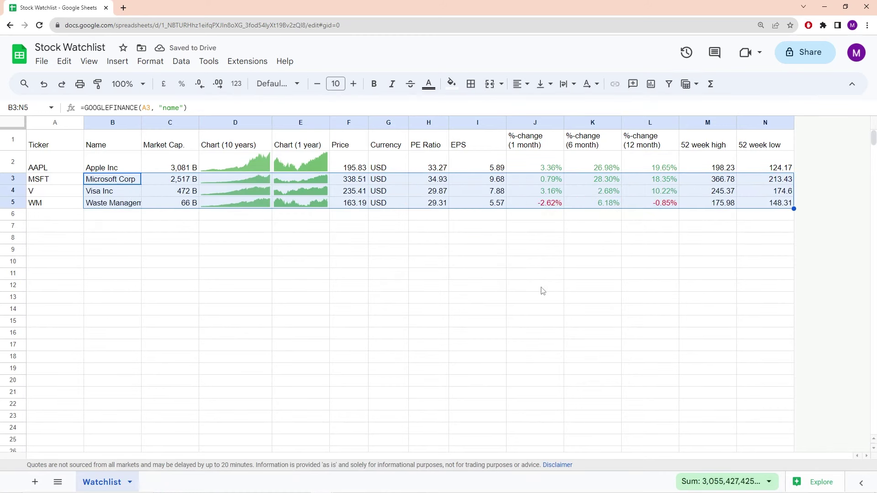
{"action": "left_click", "coordinate": [542, 290]}
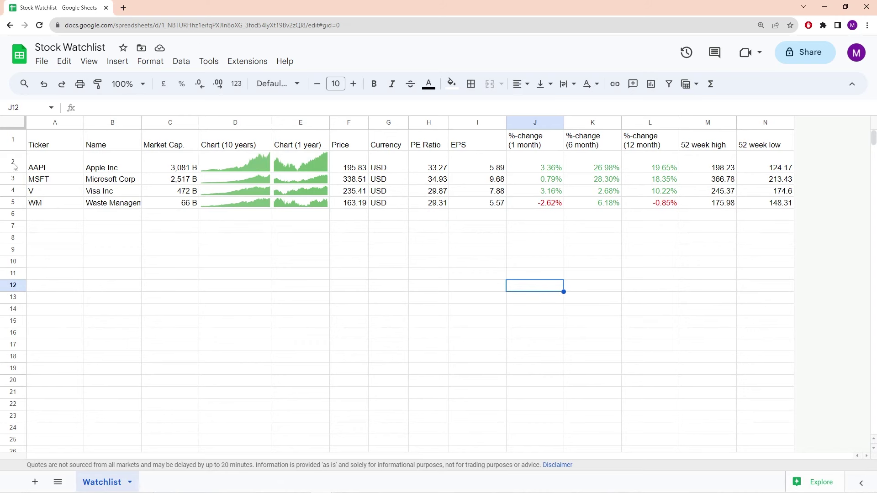
Left-align, vertically centre and bold every cell in the sheet
{"action": "left_click", "coordinate": [22, 128]}
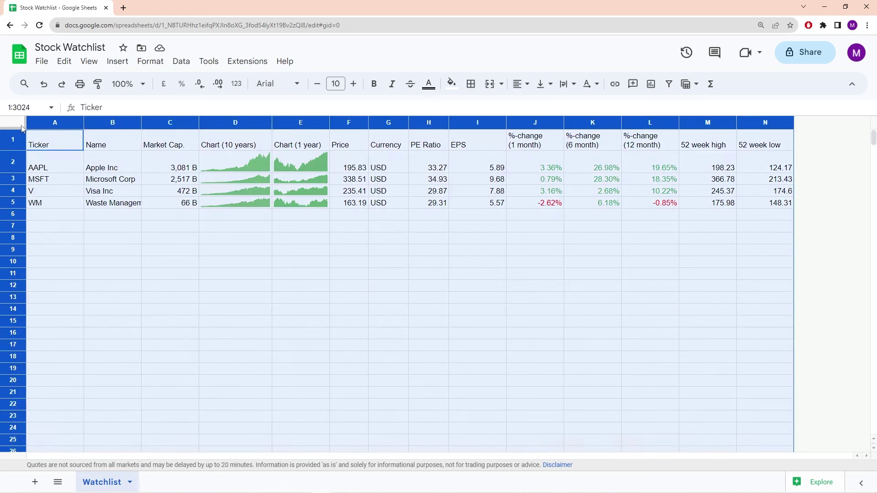
{"action": "left_click", "coordinate": [520, 84]}
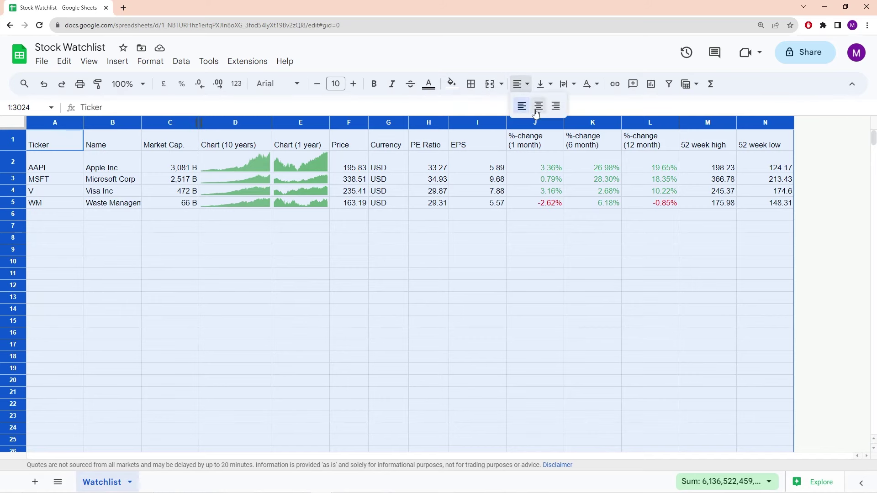
{"action": "left_click", "coordinate": [522, 106]}
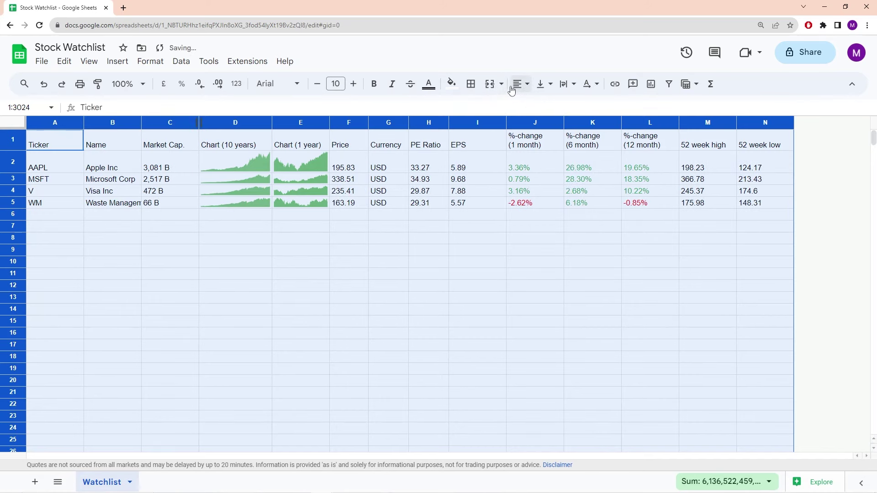
{"action": "left_click", "coordinate": [543, 84]}
{"action": "left_click", "coordinate": [560, 106]}
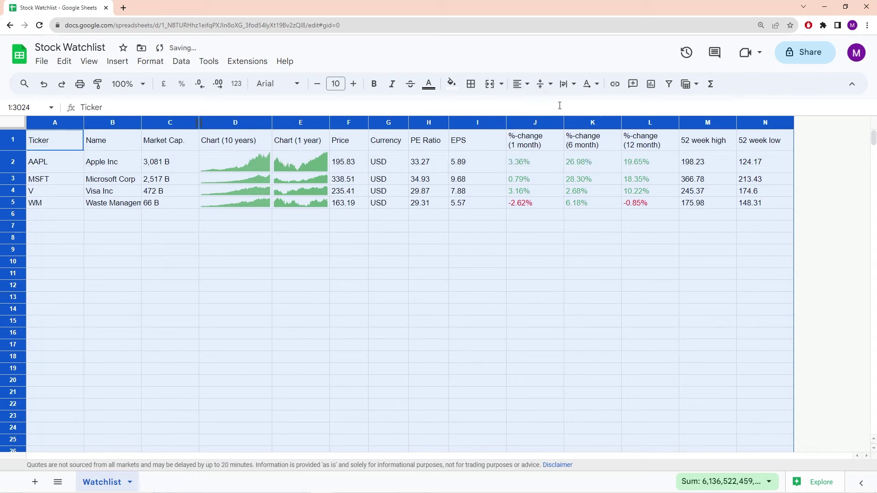
{"action": "left_click", "coordinate": [377, 88]}
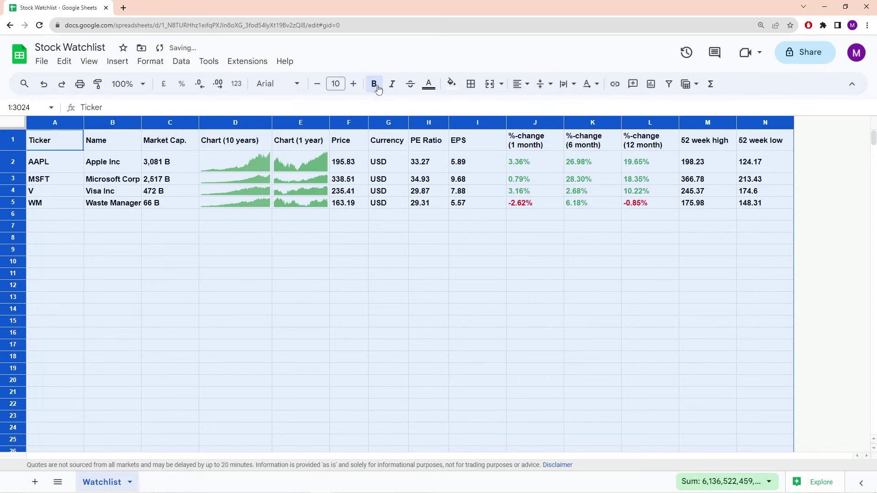
{"action": "left_click", "coordinate": [302, 231]}
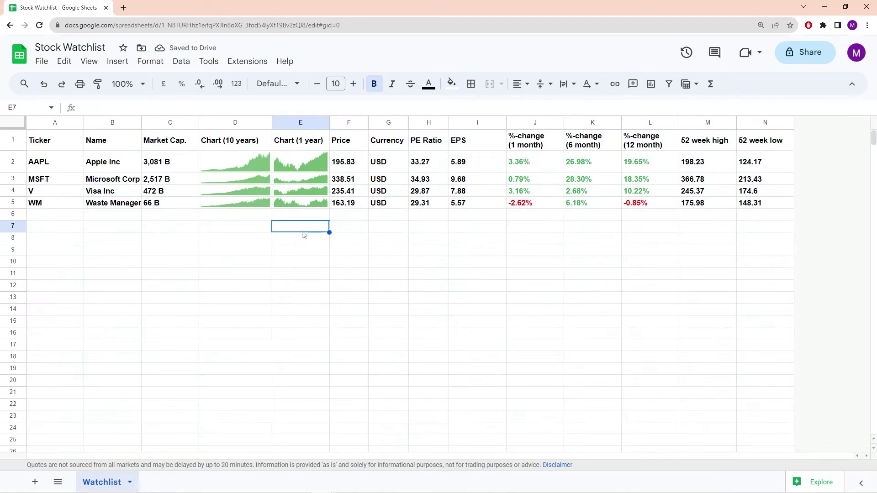
Make the four stock rows 2–5 taller
{"action": "left_click", "coordinate": [14, 162]}
{"action": "left_click", "coordinate": [13, 203], "text": "shift"}
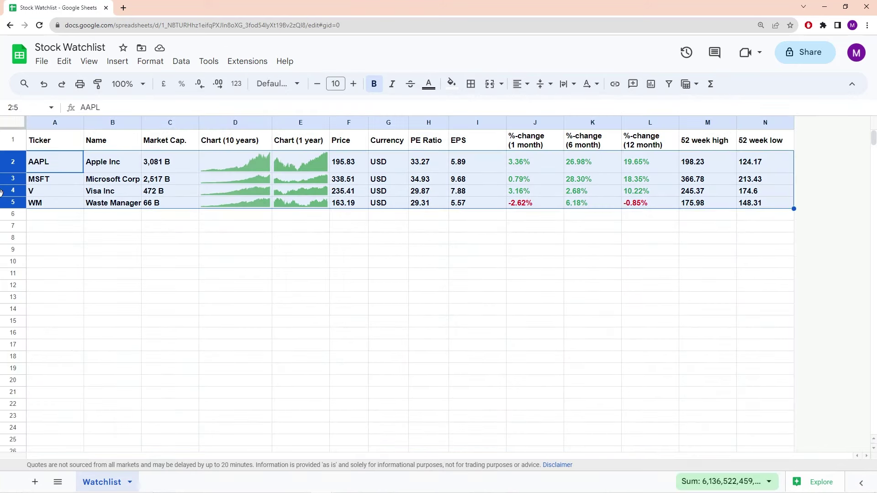
{"action": "left_click_drag", "start_coordinate": [13, 209], "coordinate": [11, 217]}
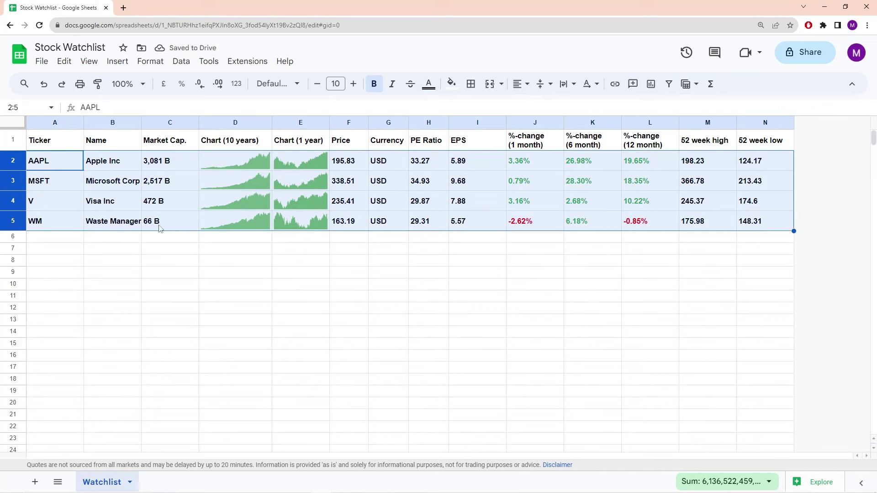
{"action": "left_click", "coordinate": [194, 242]}
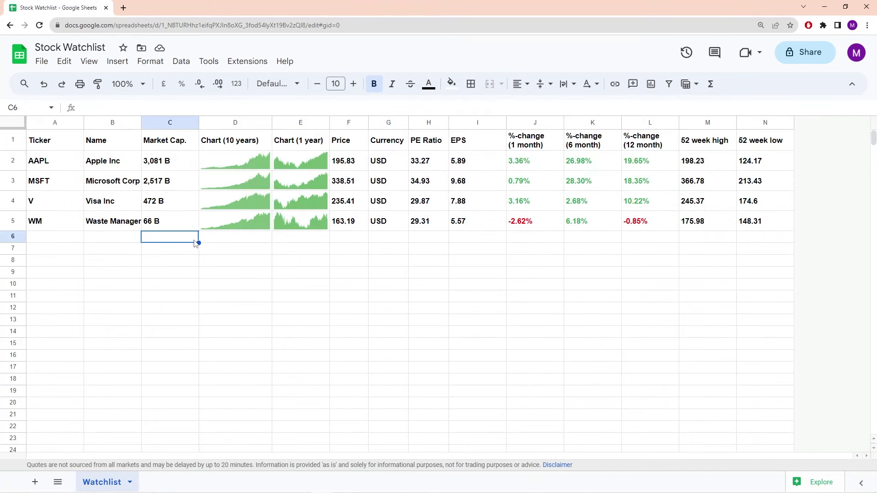
Fill the AAPL and V rows (rows 2 and 4) with light grey
{"action": "left_click", "coordinate": [13, 162]}
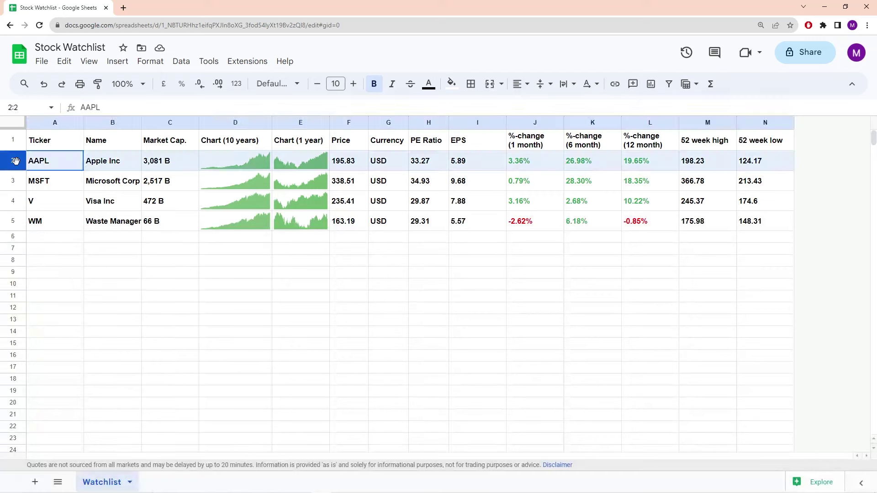
{"action": "left_click", "coordinate": [14, 201], "text": "shift"}
{"action": "key", "text": "Right"}
{"action": "left_click", "coordinate": [16, 161]}
{"action": "left_click", "coordinate": [14, 202], "text": "ctrl"}
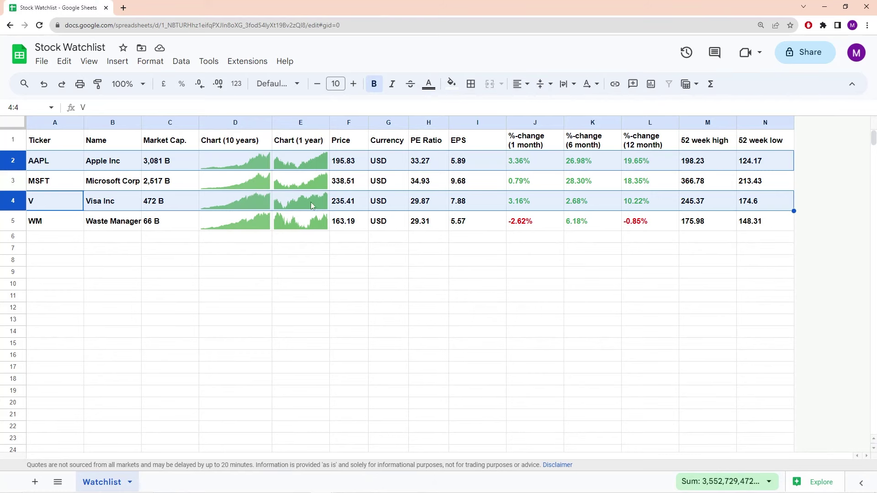
{"action": "left_click", "coordinate": [454, 85]}
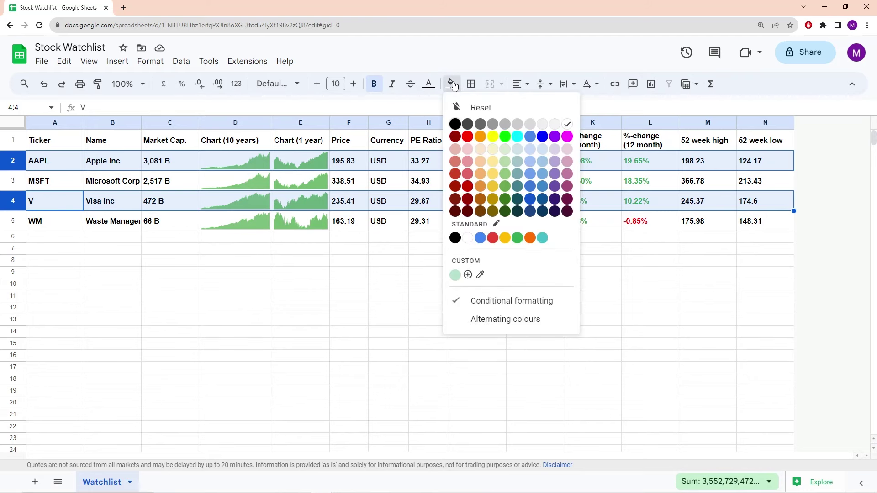
{"action": "left_click", "coordinate": [530, 124]}
{"action": "left_click", "coordinate": [375, 310]}
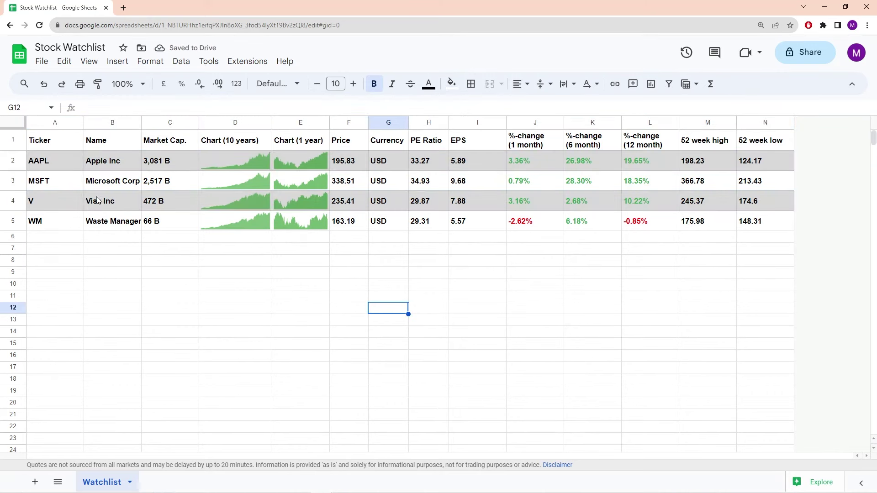
Fill header row 1 with dark grey and make its text white
{"action": "left_click", "coordinate": [18, 140]}
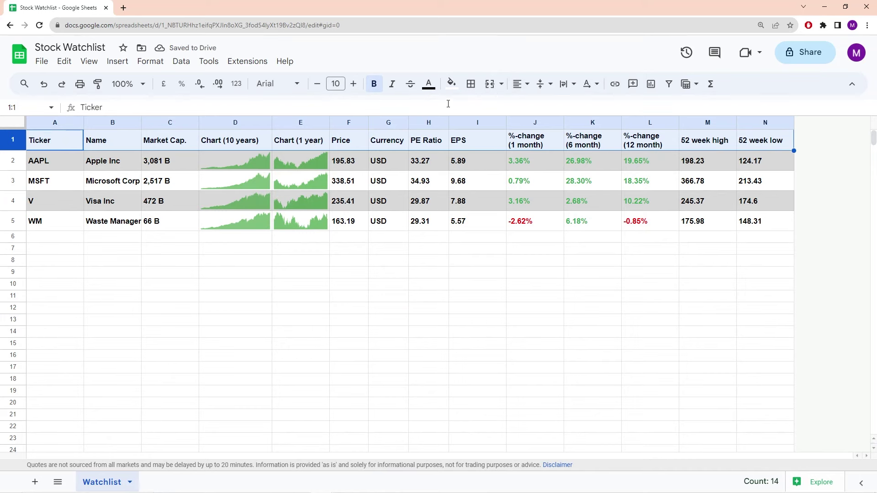
{"action": "left_click", "coordinate": [453, 84]}
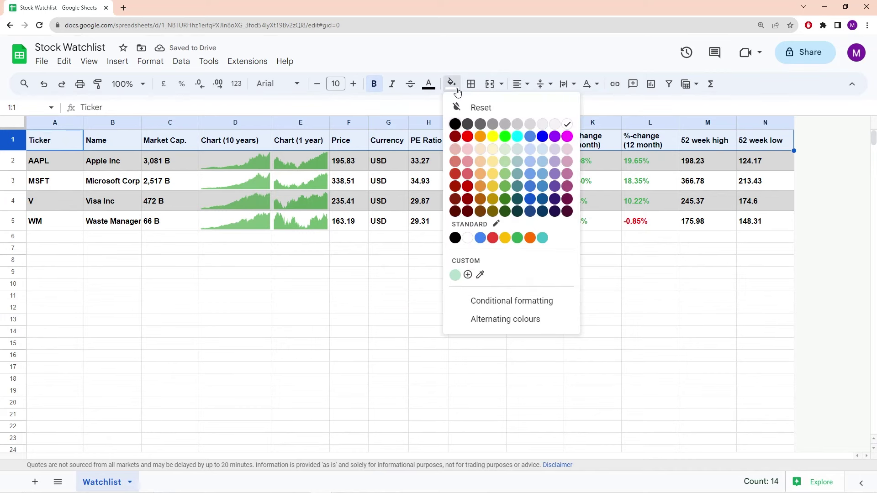
{"action": "left_click", "coordinate": [467, 124]}
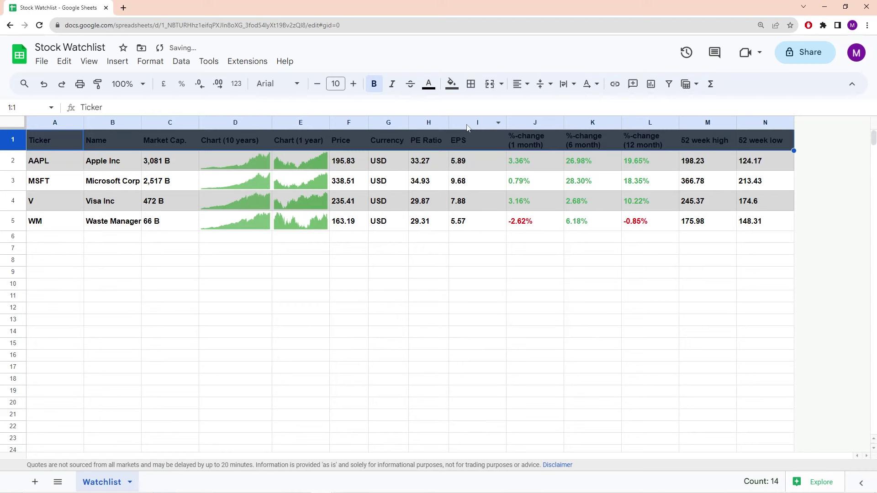
{"action": "left_click", "coordinate": [434, 87]}
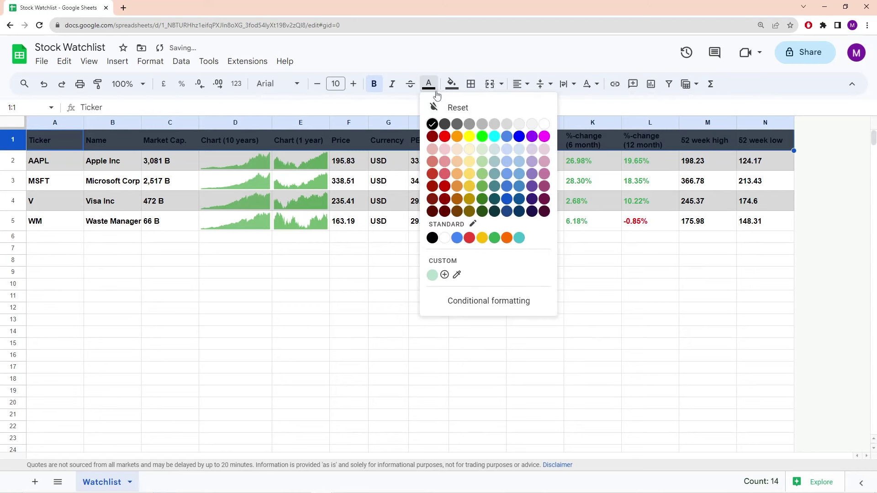
{"action": "left_click", "coordinate": [544, 124]}
{"action": "left_click", "coordinate": [418, 267]}
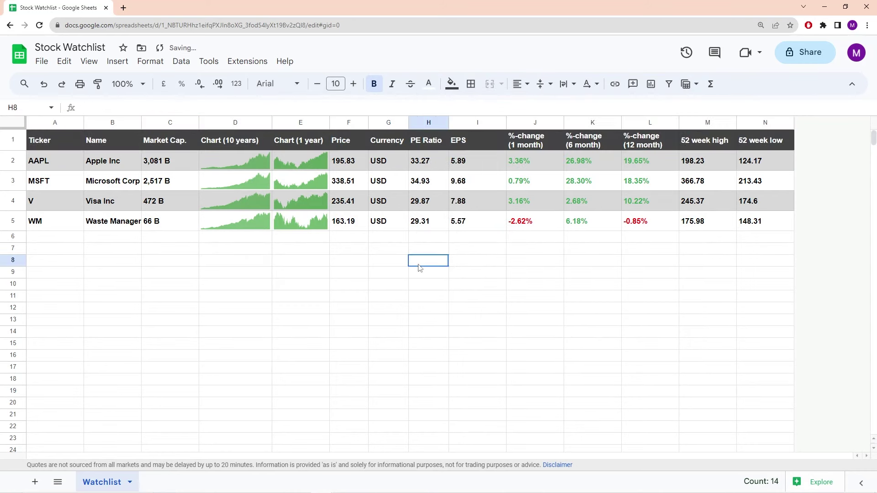